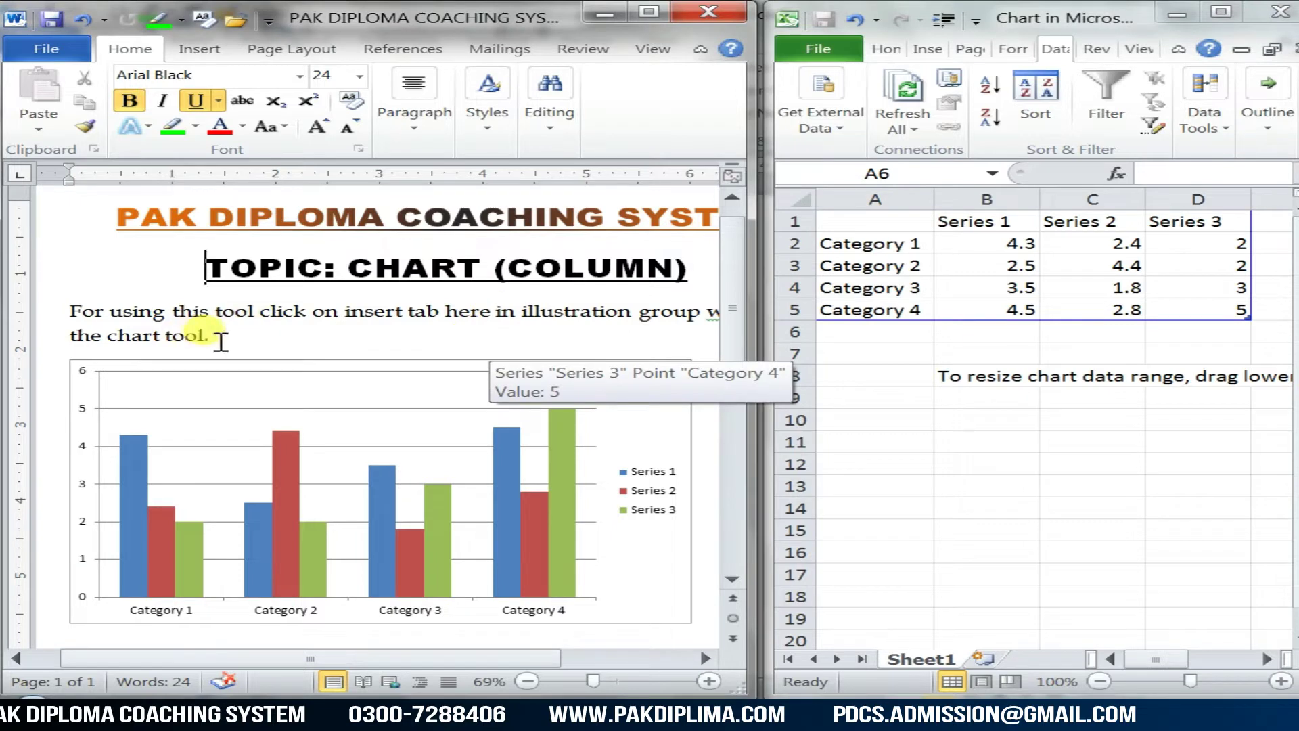
- Replace the first category label in cell A2 of the chart data sheet with 2019
left_click(207, 337)
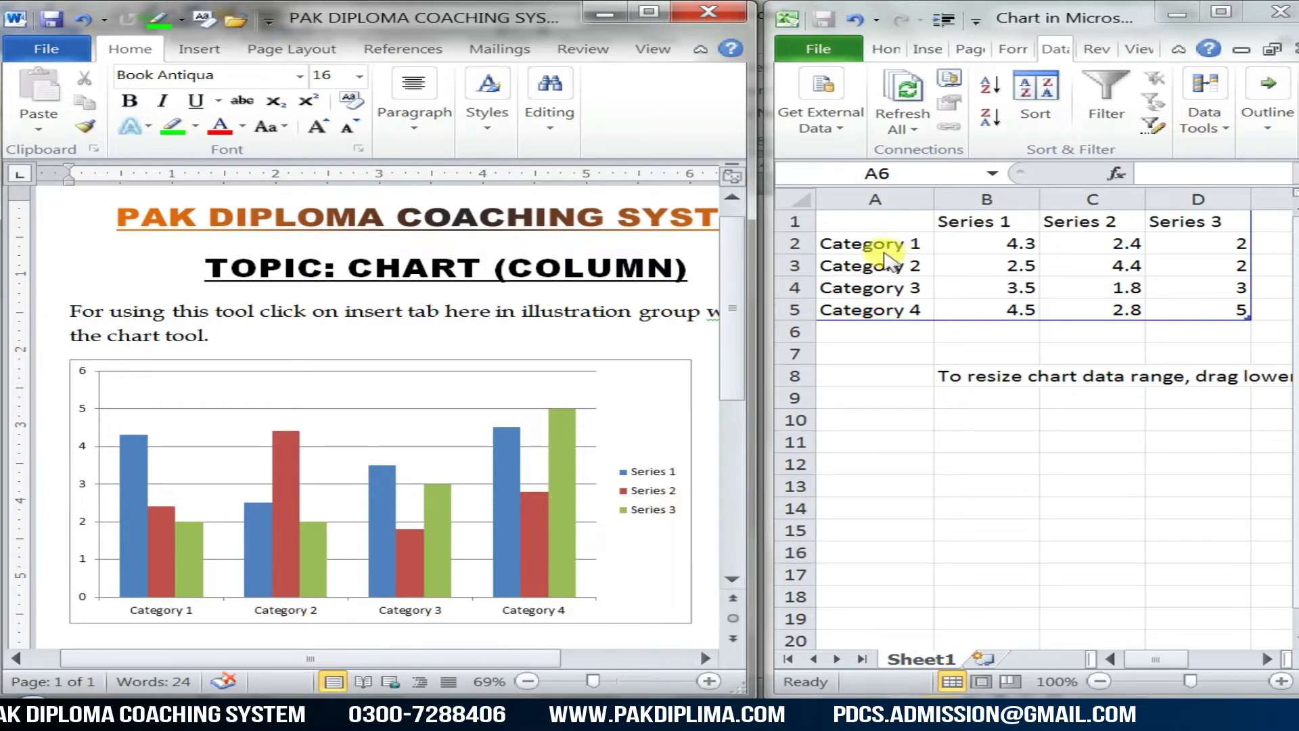
left_click(861, 227)
left_click(869, 262)
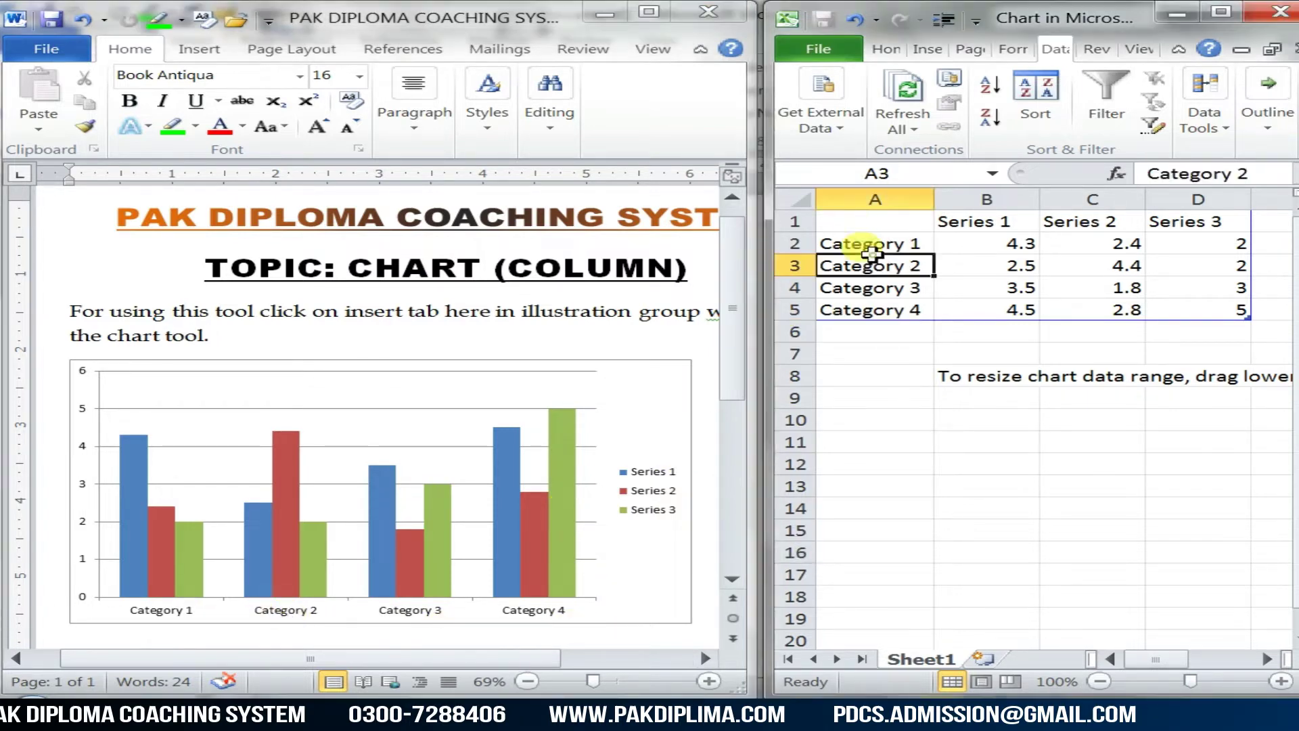
left_click(875, 244)
key("BackSpace")
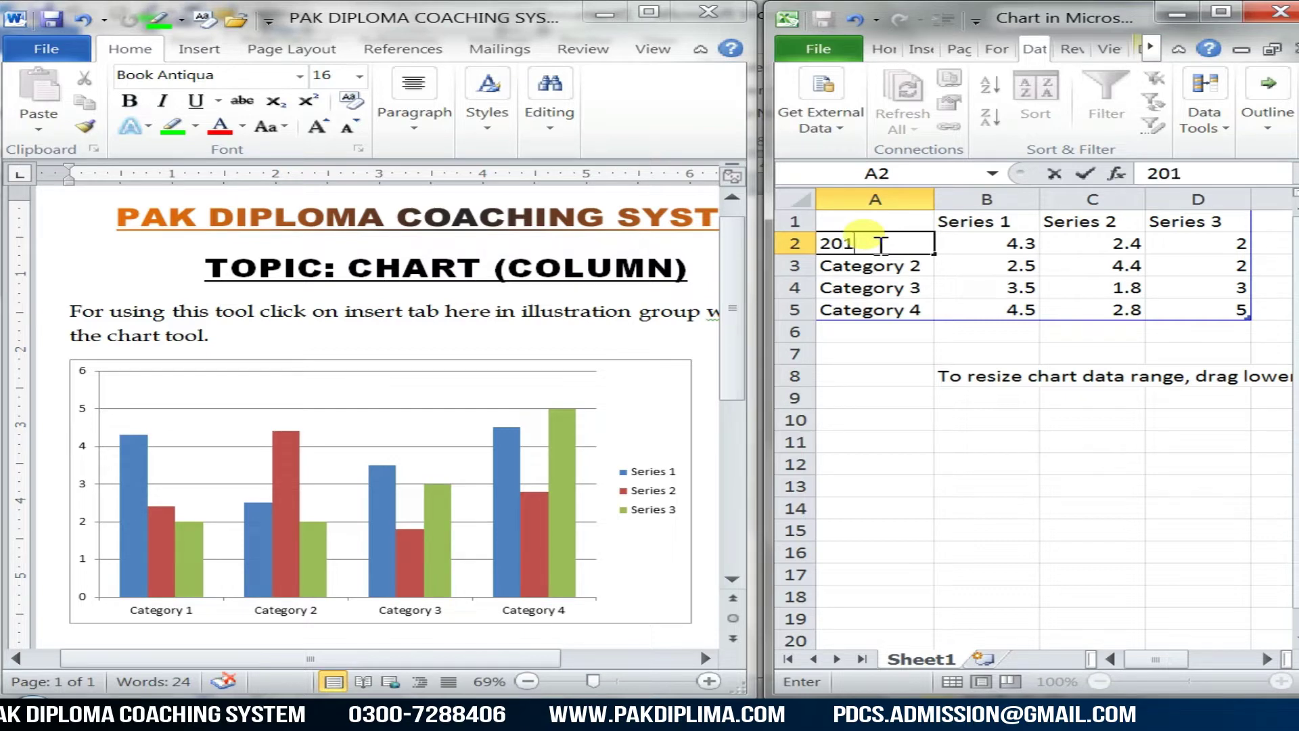
type("2019")
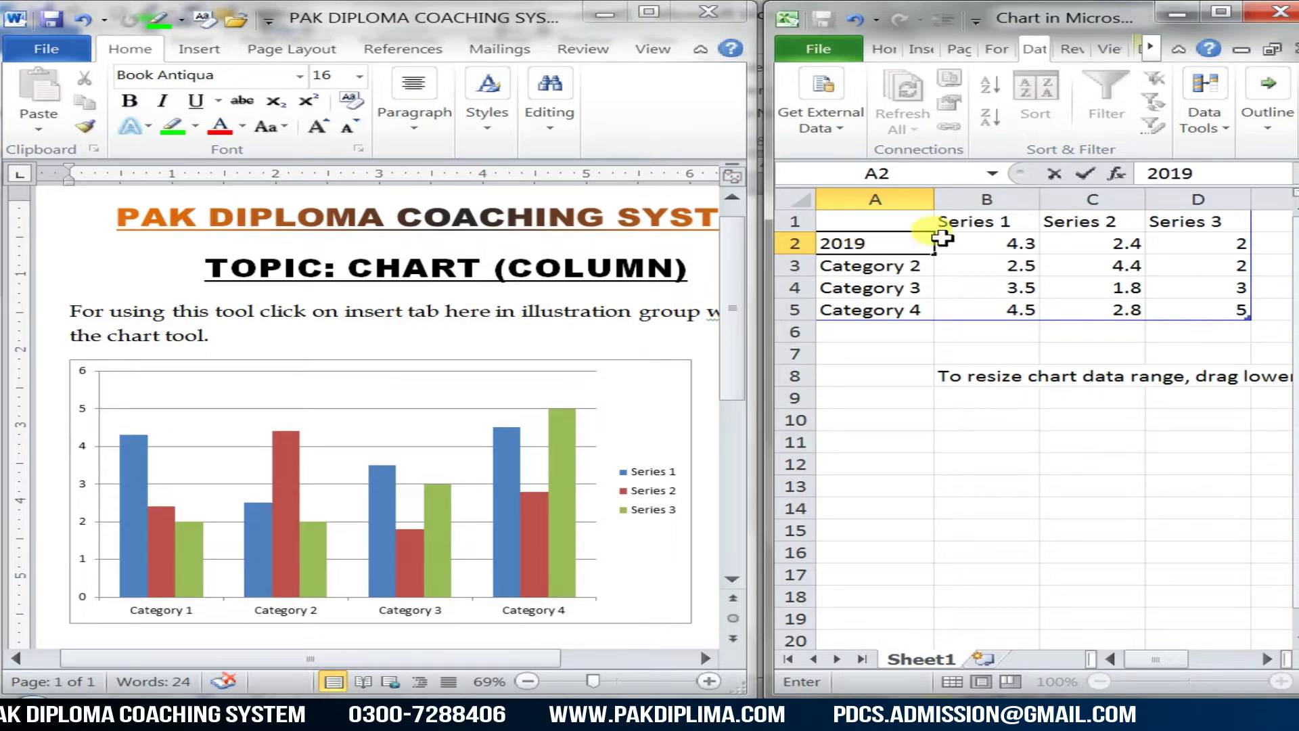
- Fill the category labels from A2 down to A5 as a yearly series running from 2019 to 2022
left_click(937, 253)
left_click_drag(936, 253, 940, 329)
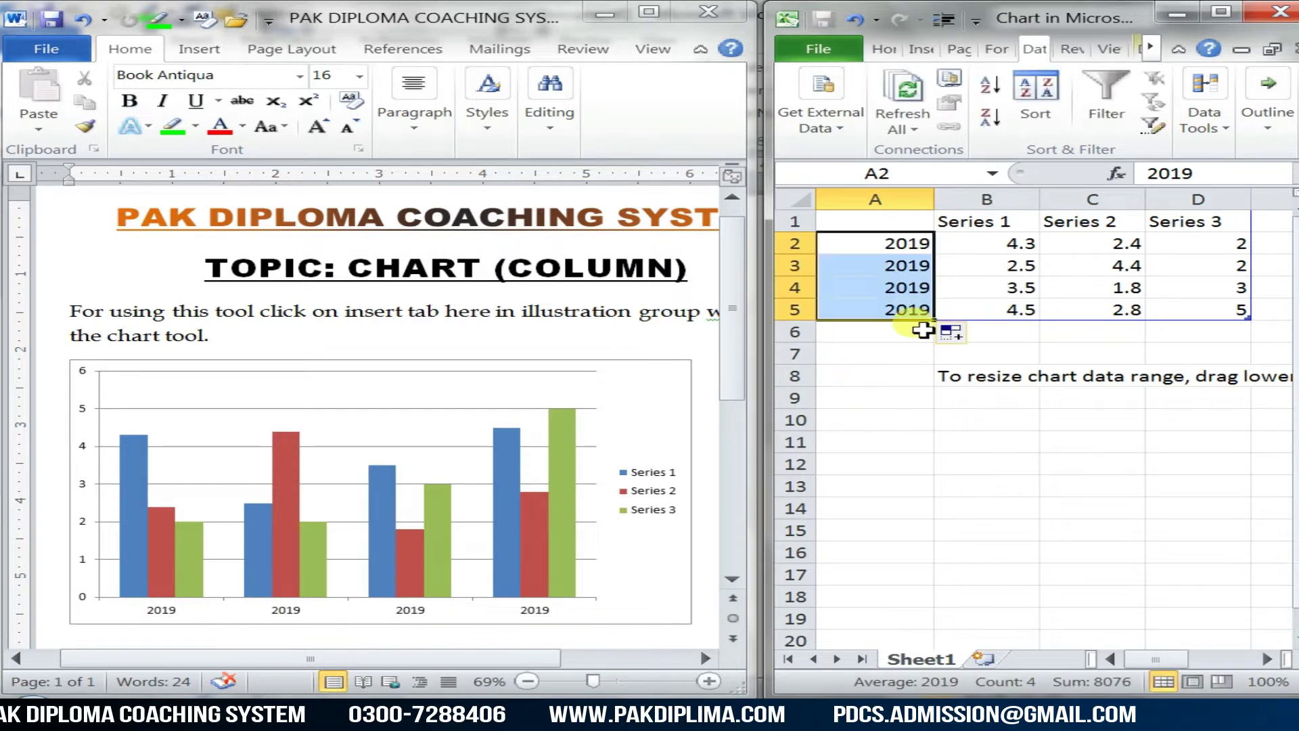
left_click(955, 333)
left_click(1039, 388)
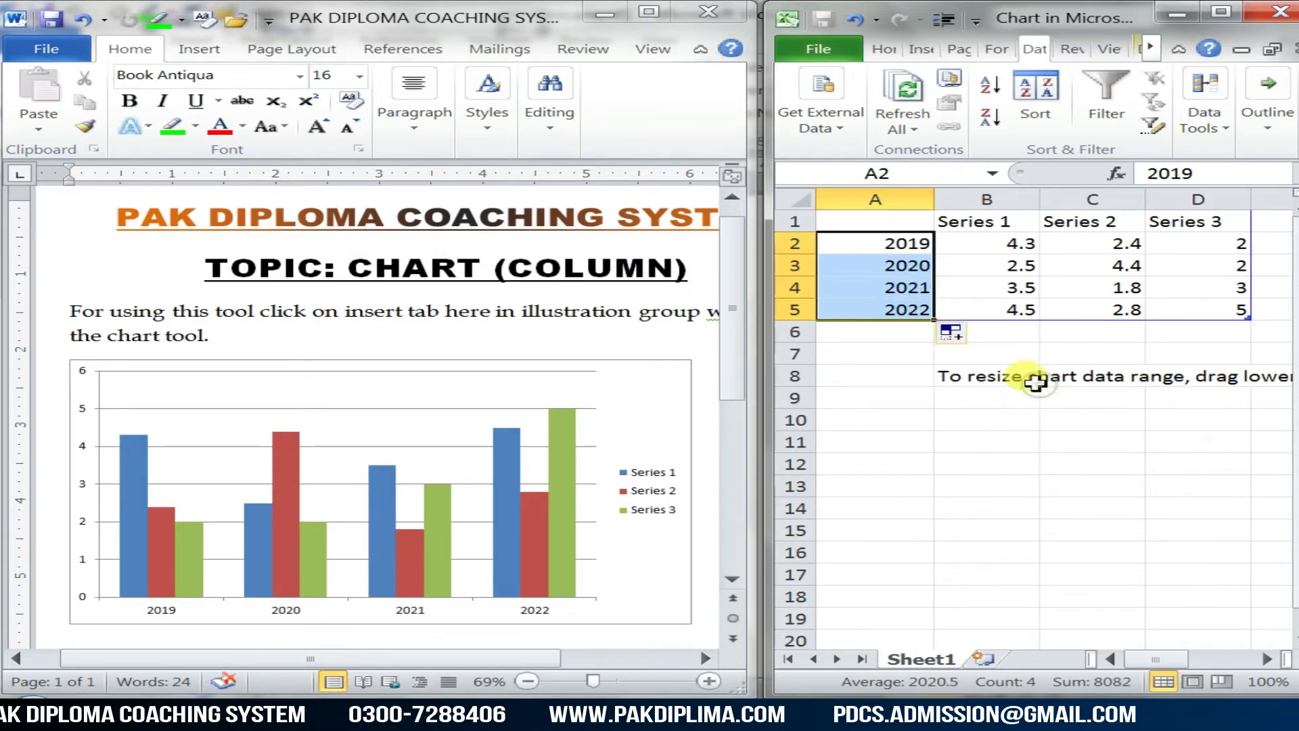
left_click(910, 440)
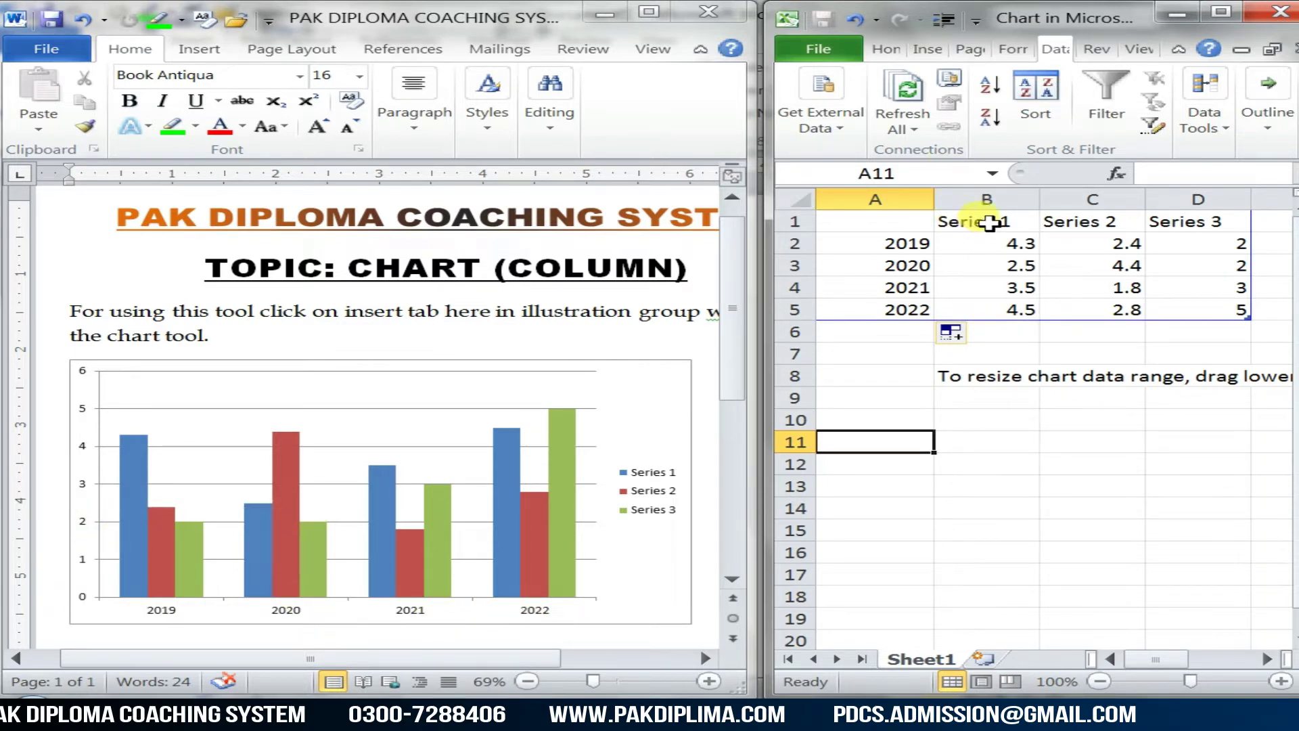
- Rename the three series headers in B1, C1 and D1 as rice, wheat and sugar
left_click(989, 224)
key("BackSpace")
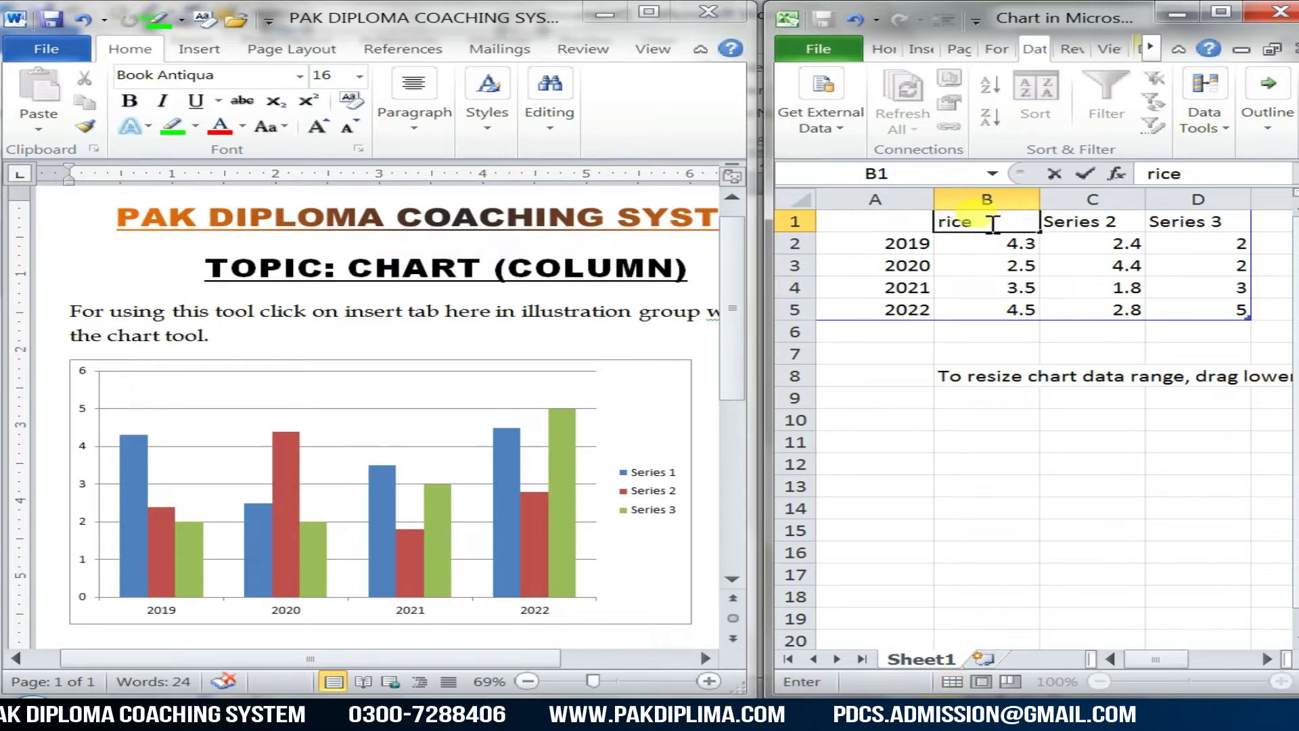
scroll(992, 224, "right", 1)
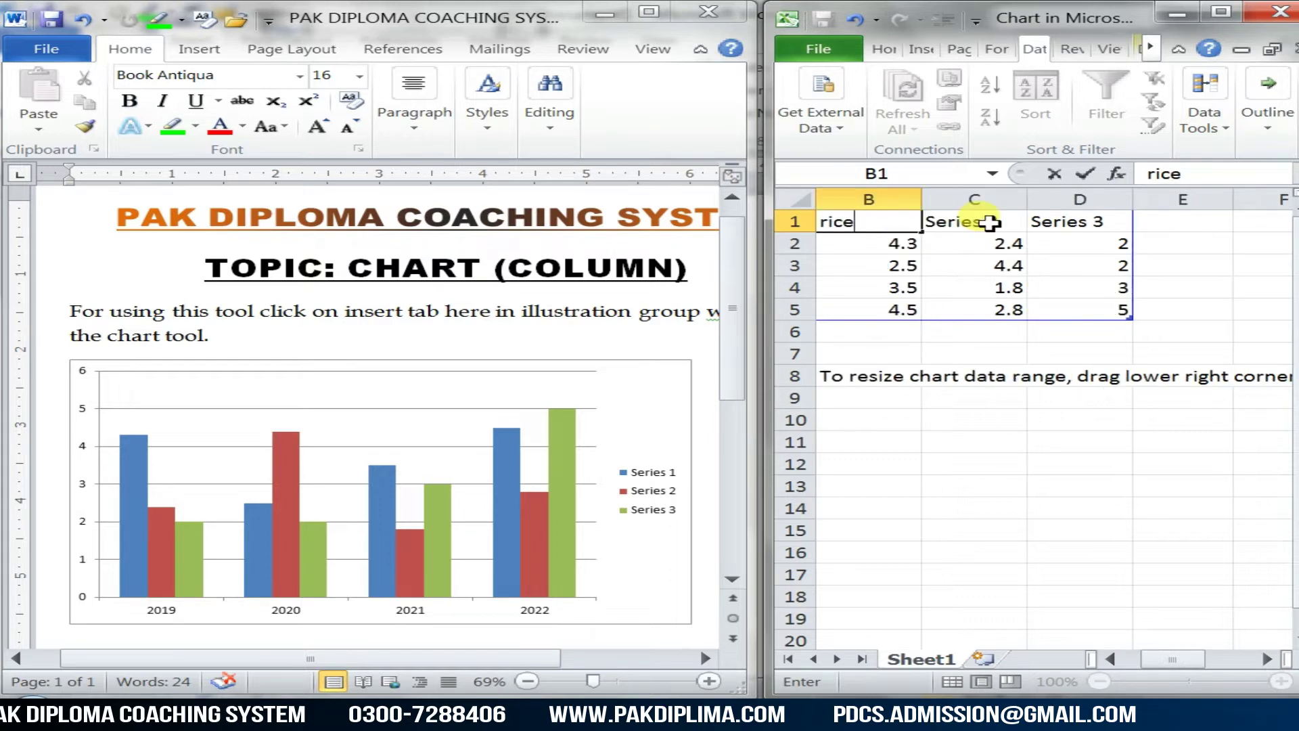
left_click(989, 223)
left_click_drag(1175, 661, 1168, 670)
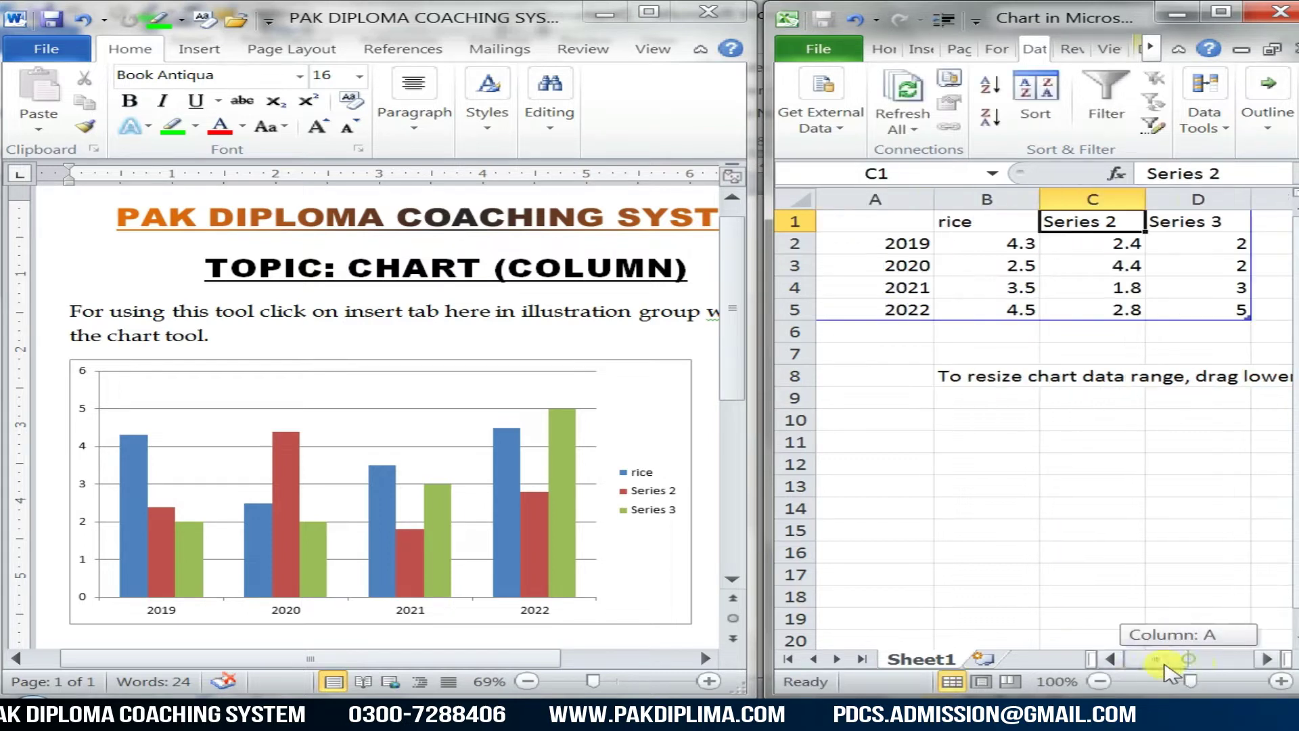
key("BackSpace")
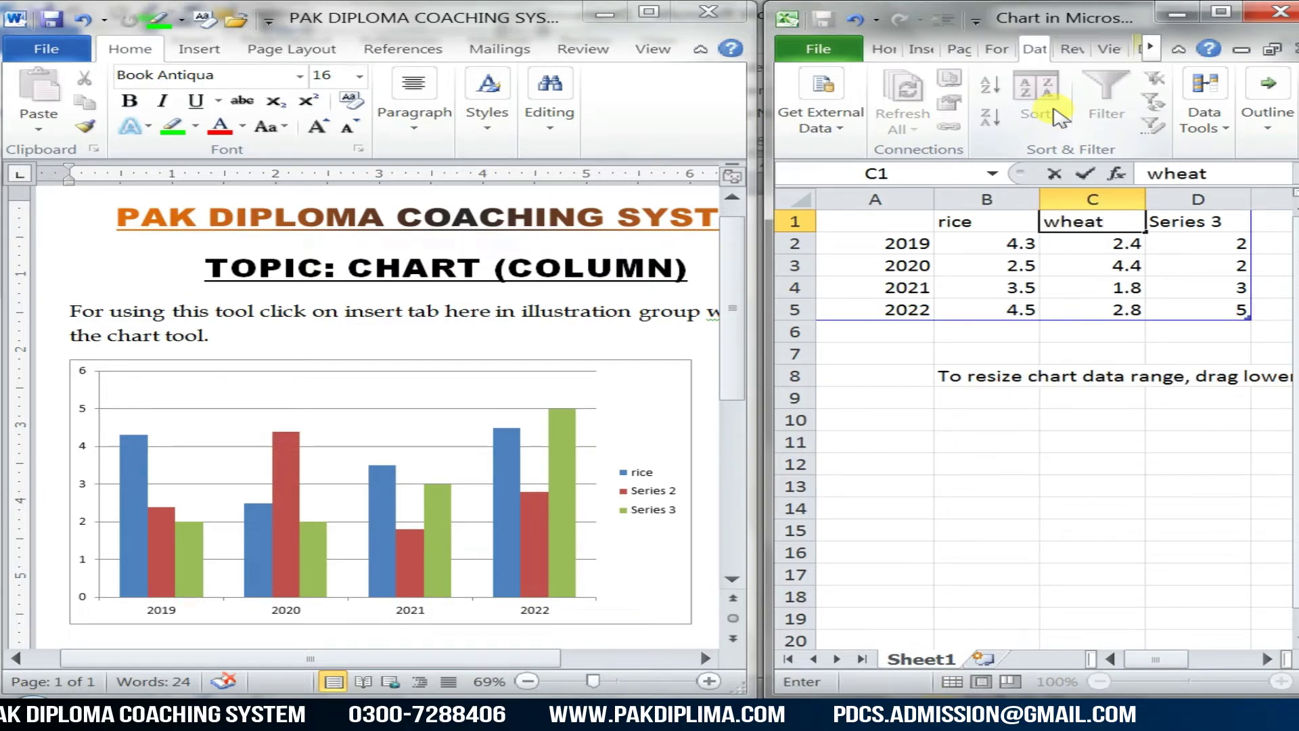
left_click(1189, 225)
key("BackSpace")
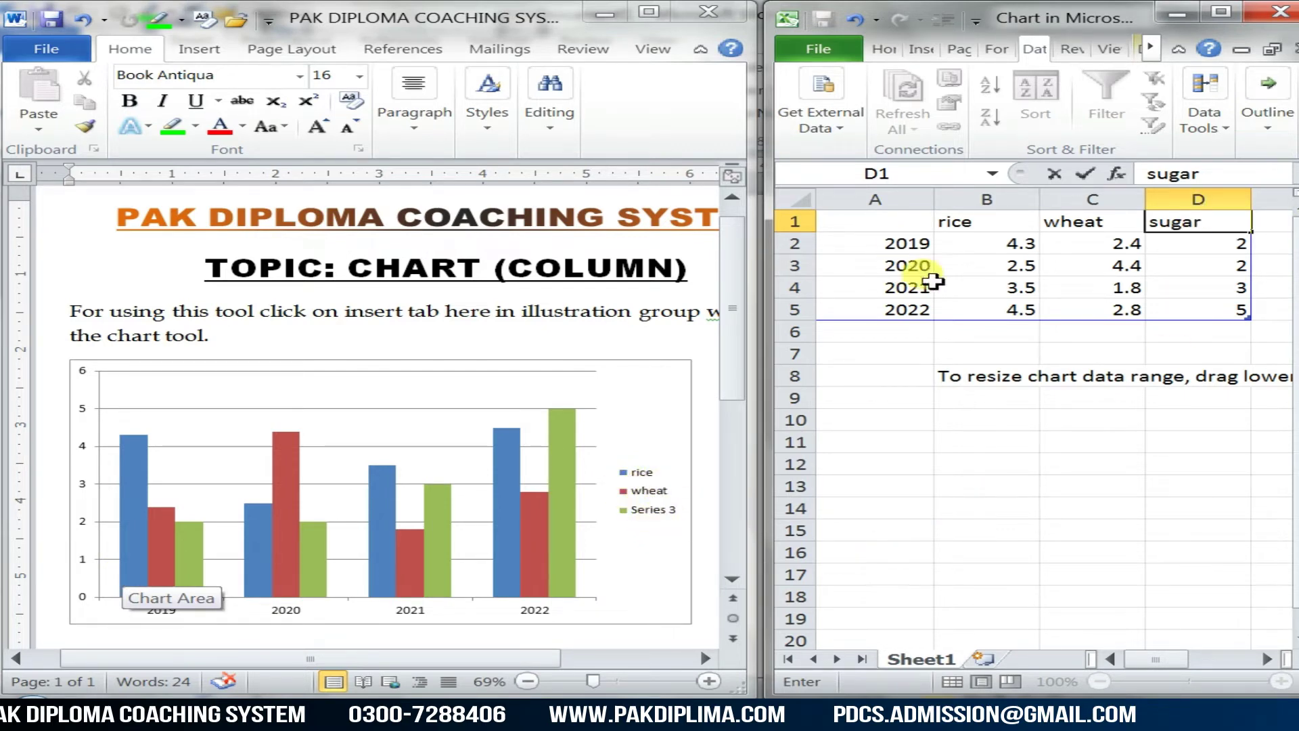
left_click(1232, 246)
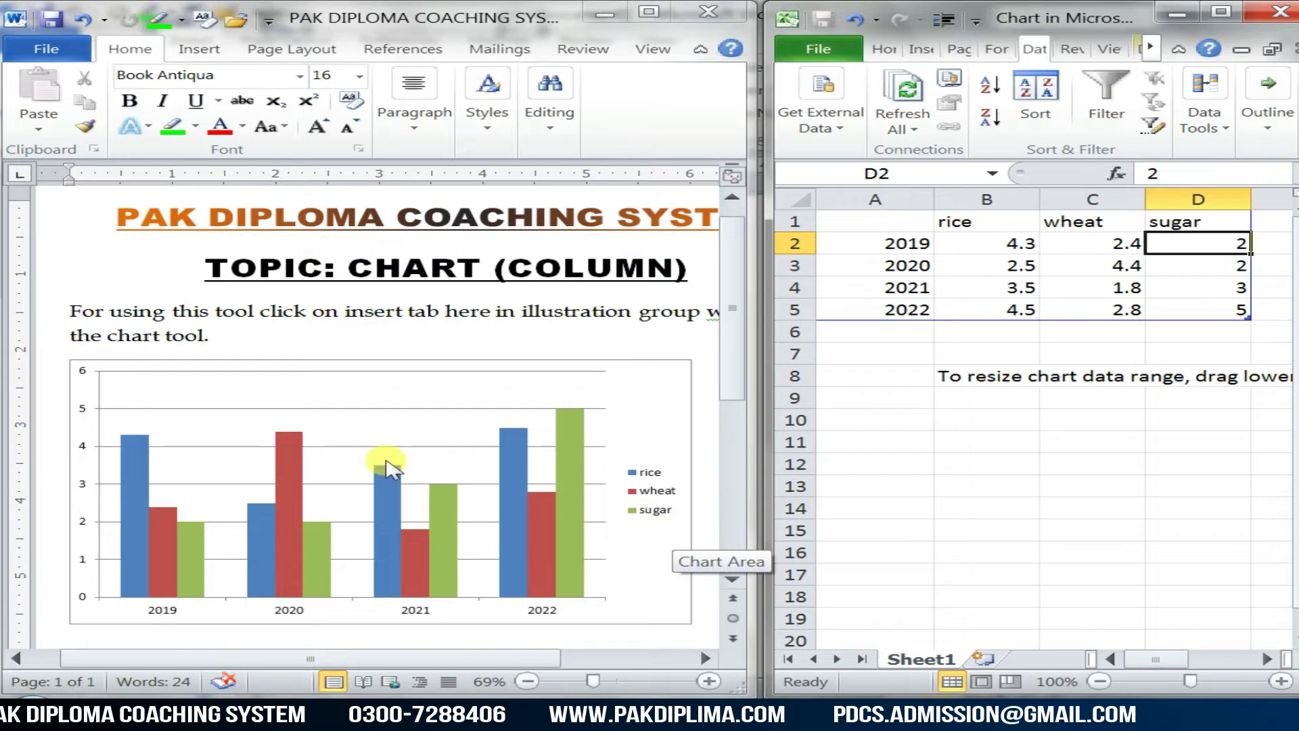
- Set the 2019 values to 3.5 for rice, 3 for wheat and 2.5 for sugar
left_click(1010, 246)
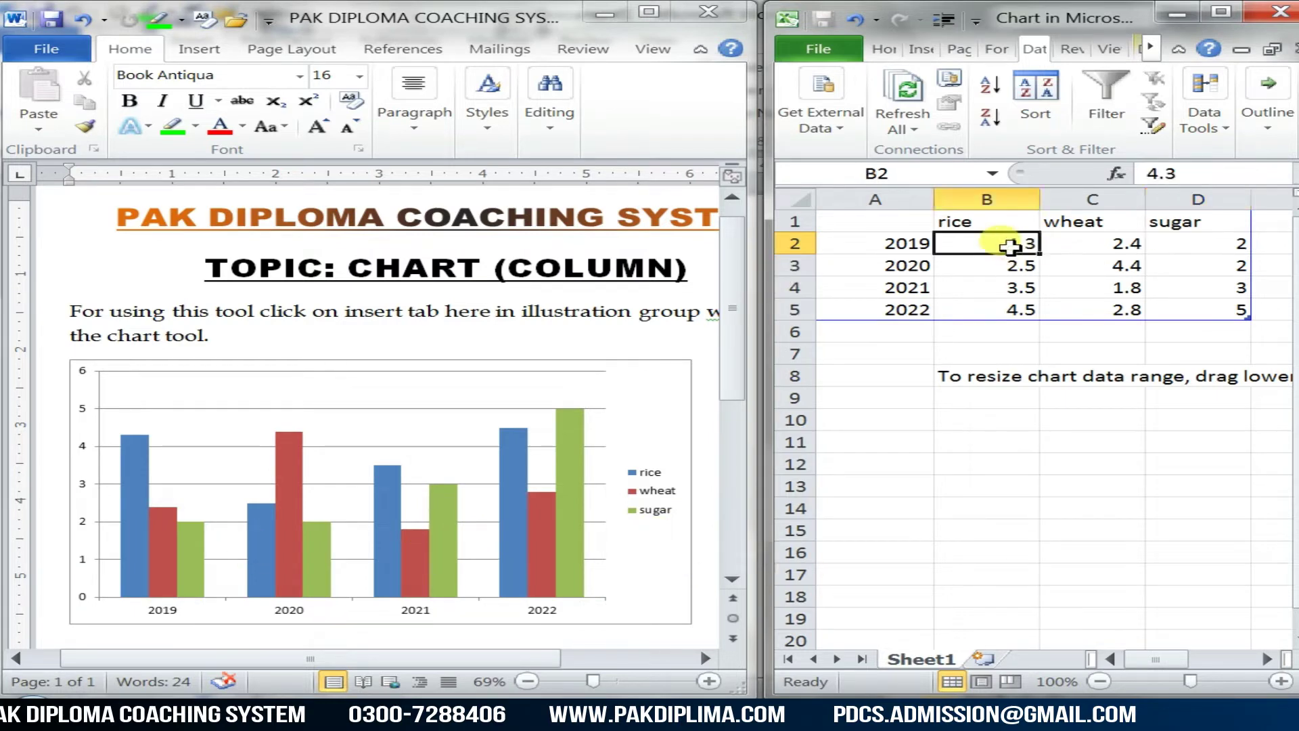
key("BackSpace")
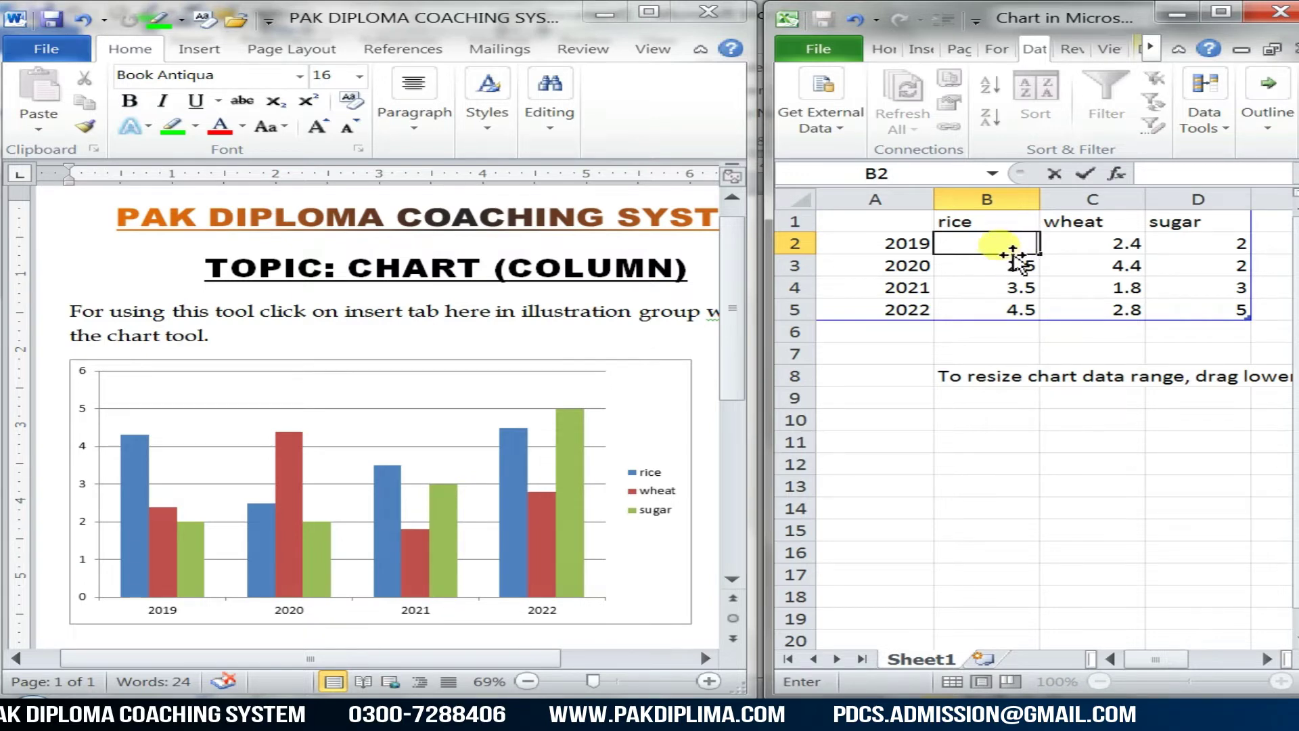
type("3.5")
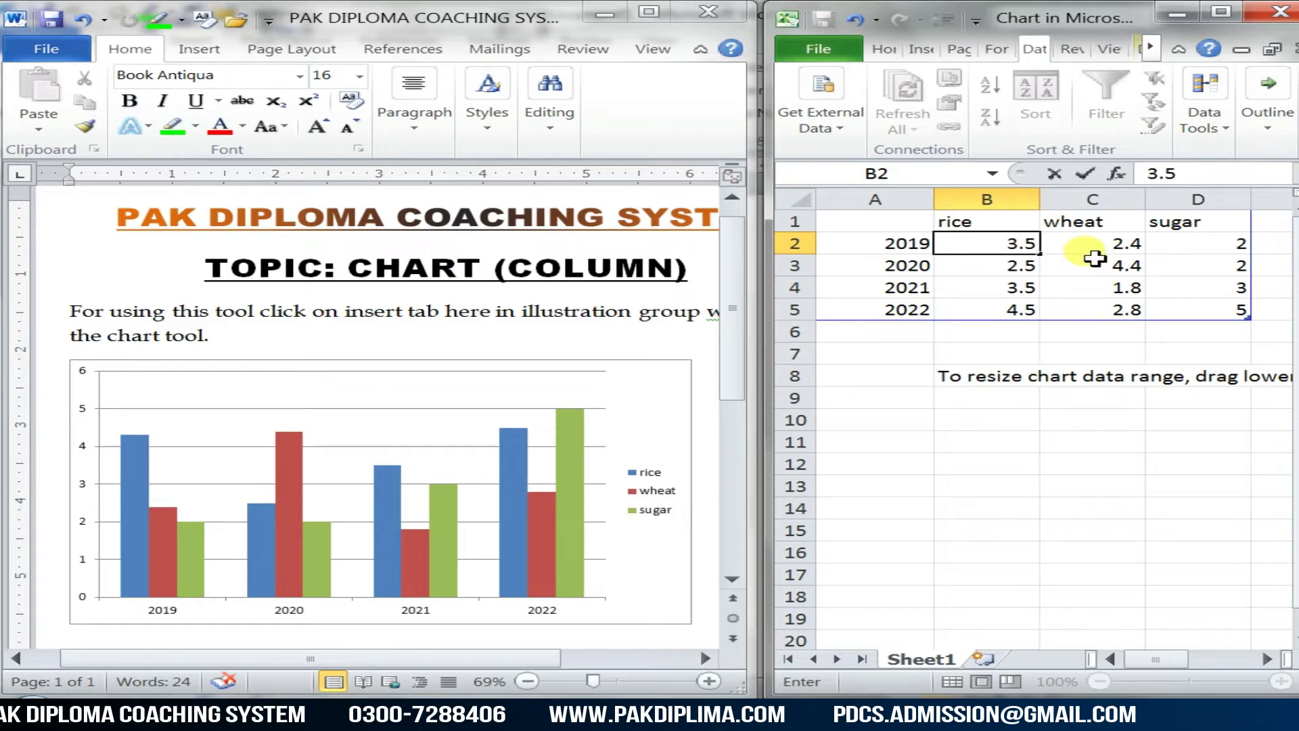
left_click(1110, 244)
key("BackSpace")
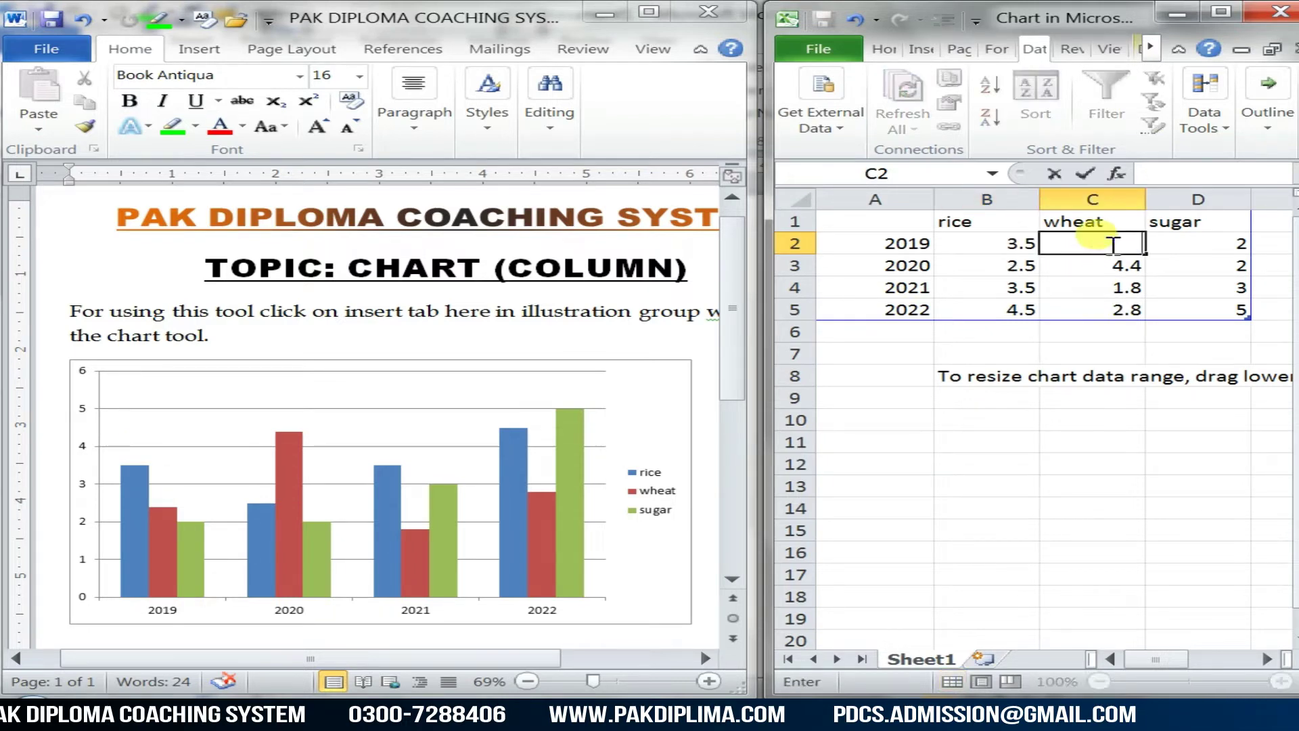
type("3")
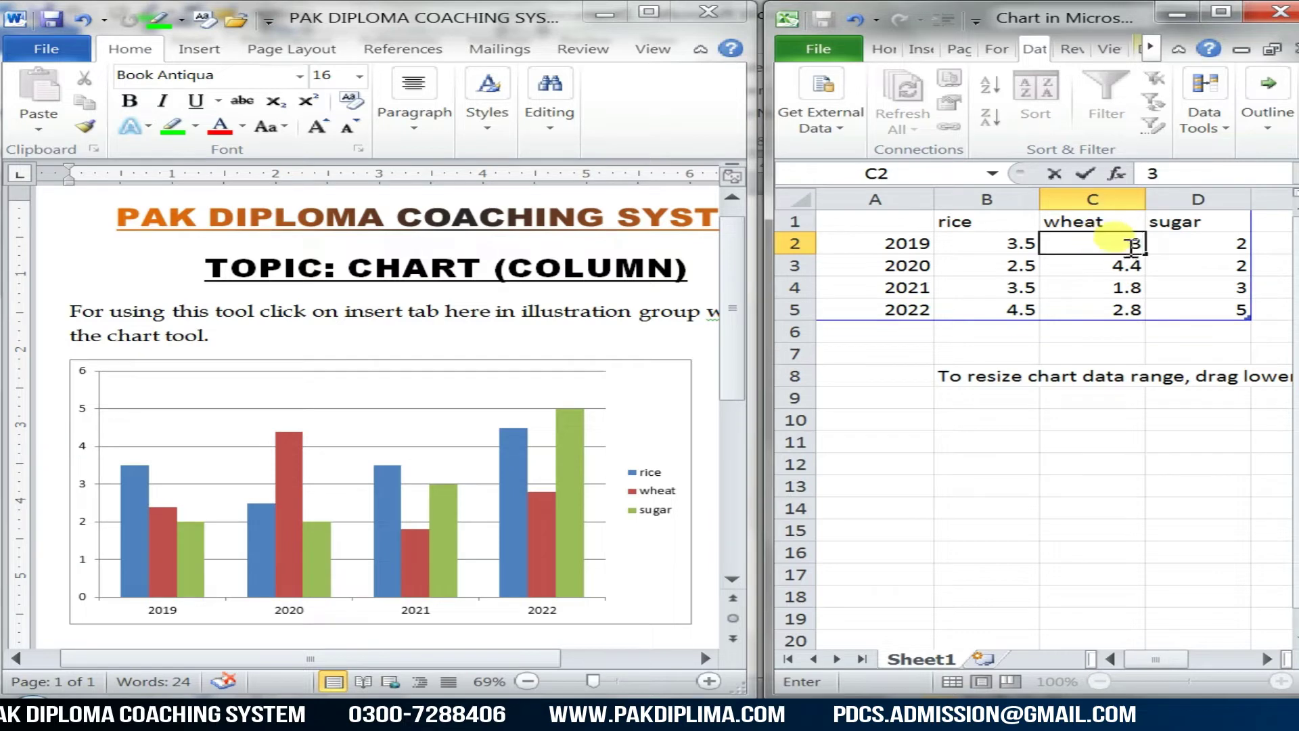
scroll(1204, 247, "right", 1)
left_click(1080, 258)
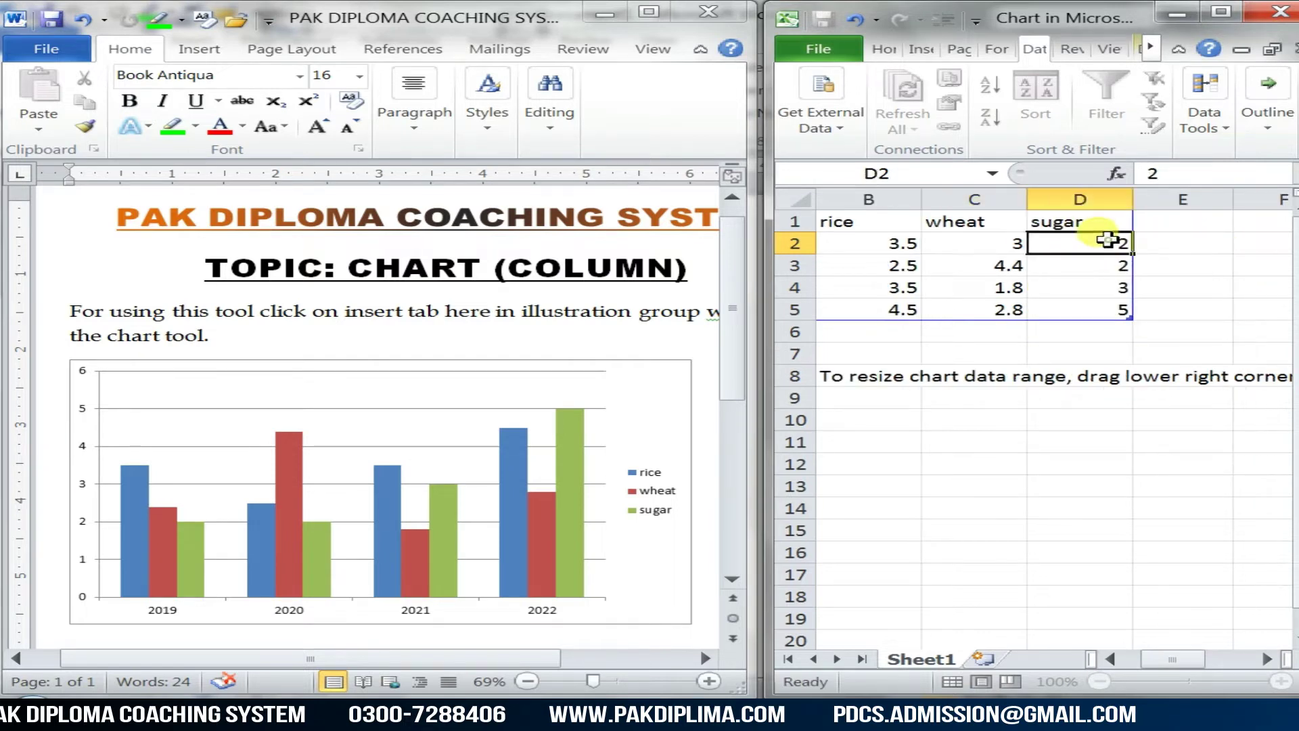
left_click_drag(1160, 660, 1102, 660)
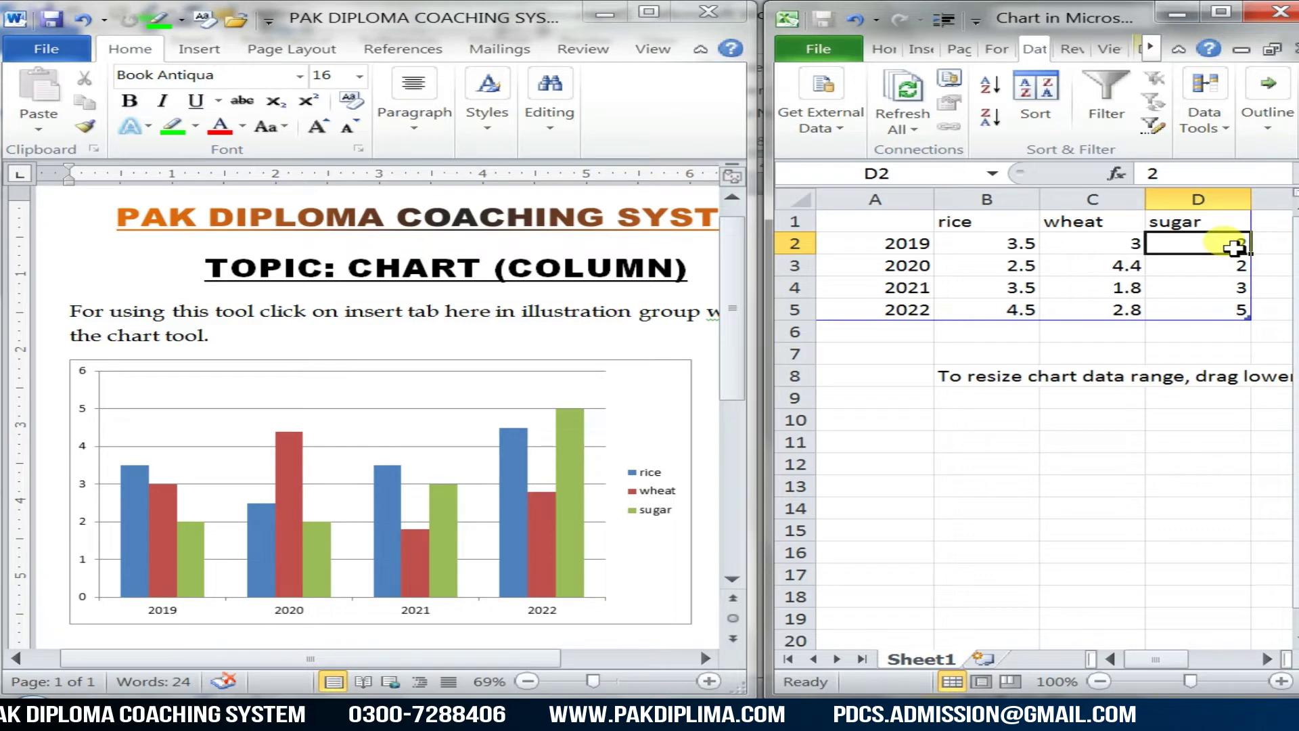
key("BackSpace")
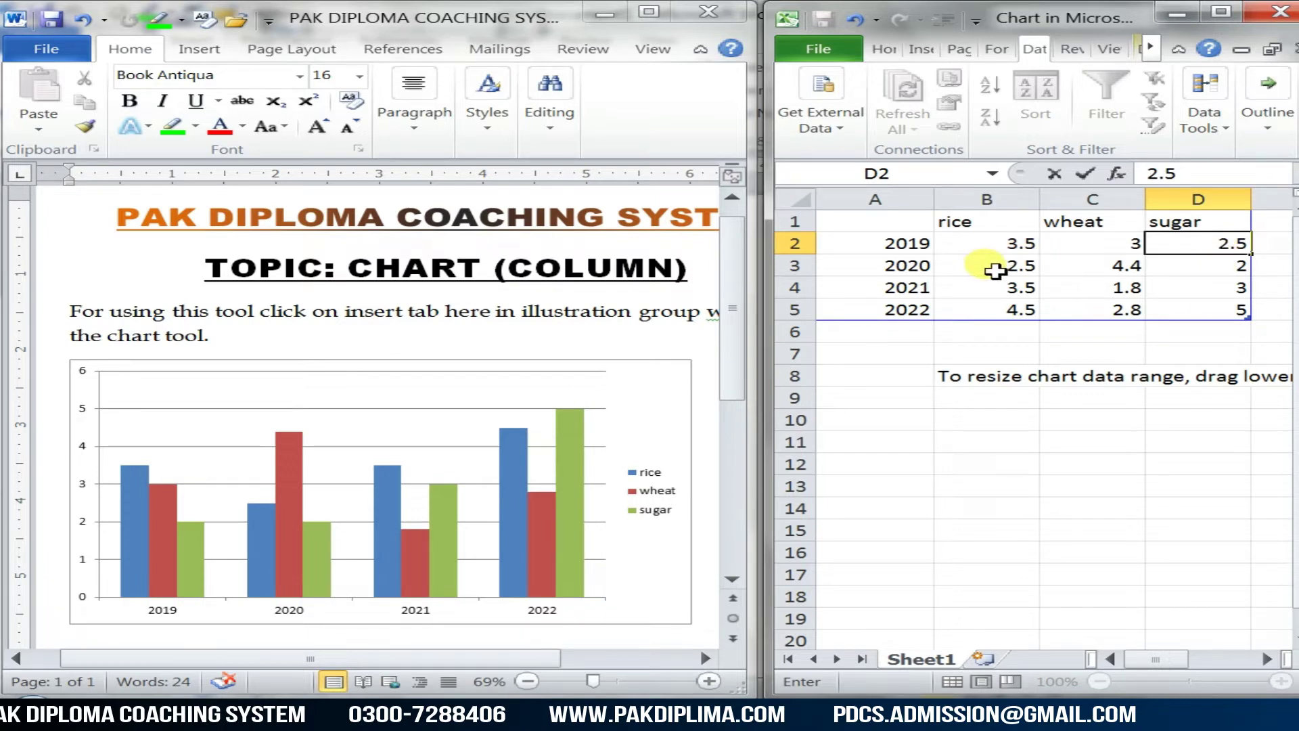
- Set the 2020 values to 4.5 for rice and 4.6 for sugar
left_click(995, 271)
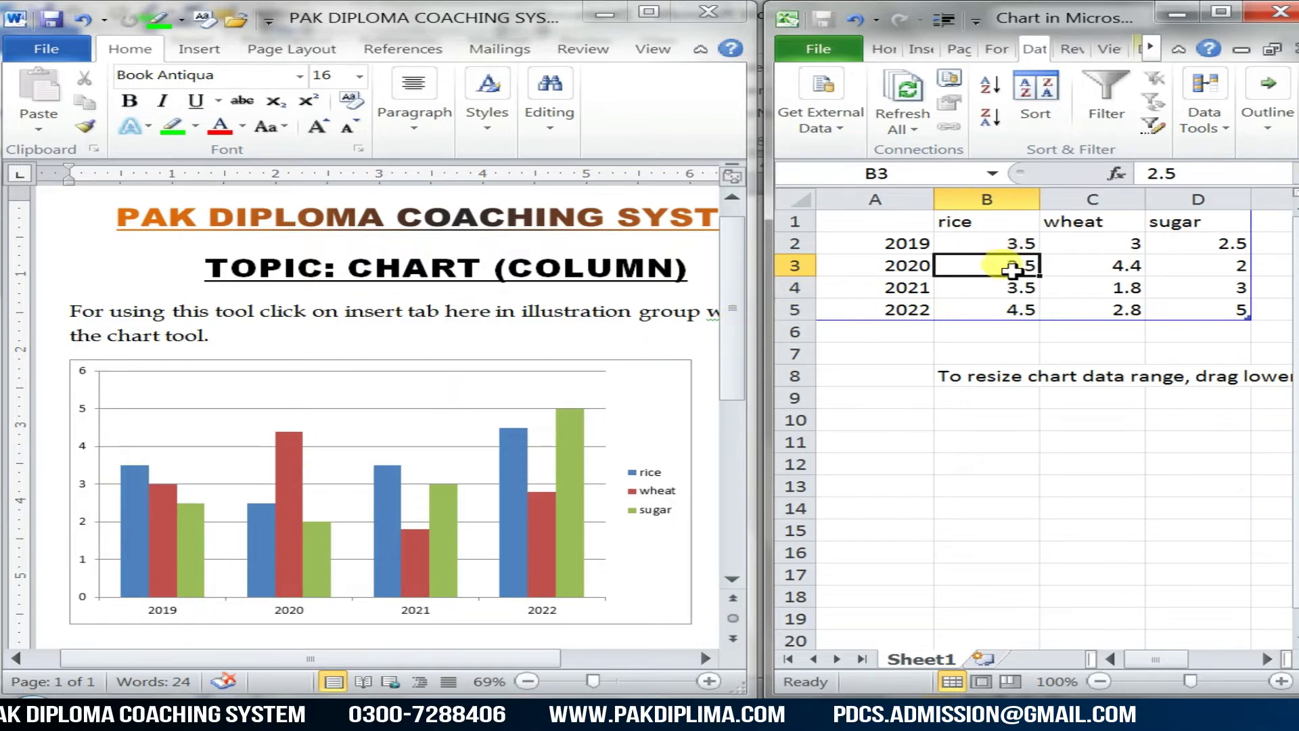
key("BackSpace")
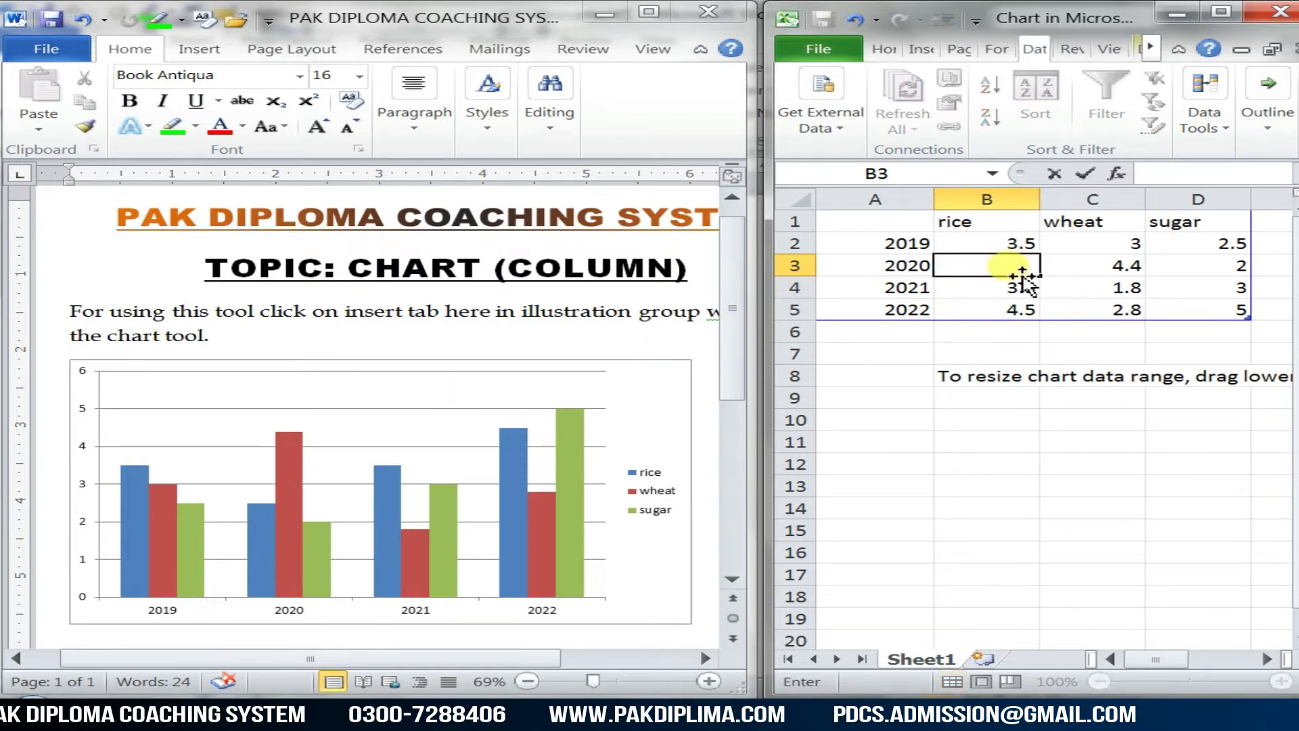
type("4.5")
left_click(1079, 265)
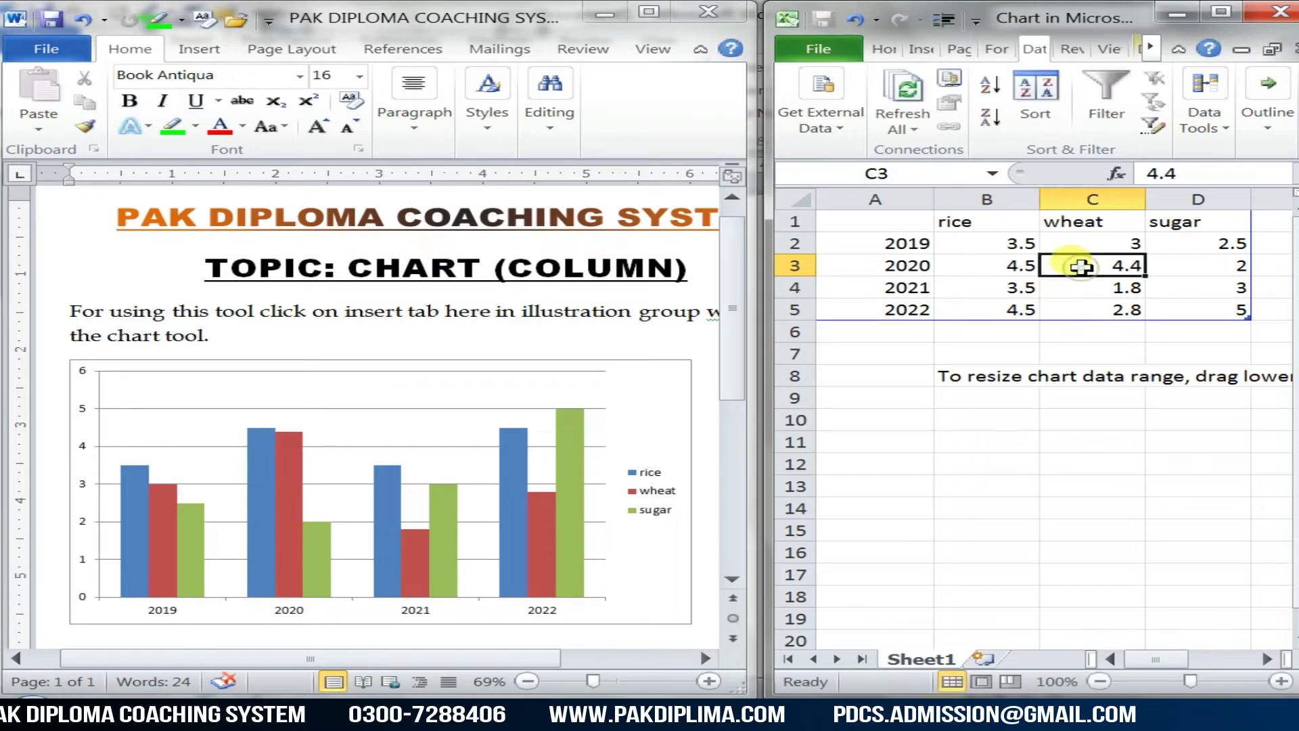
left_click(1185, 278)
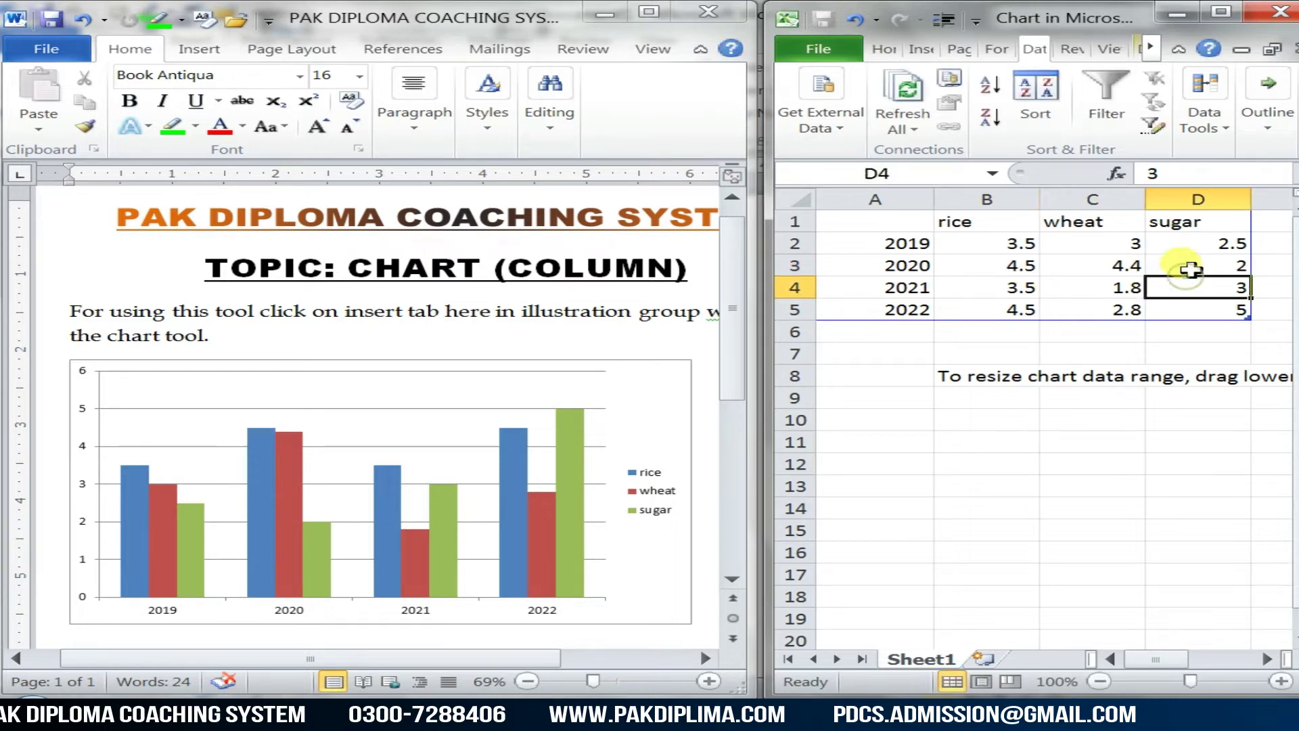
left_click(1192, 266)
key("BackSpace")
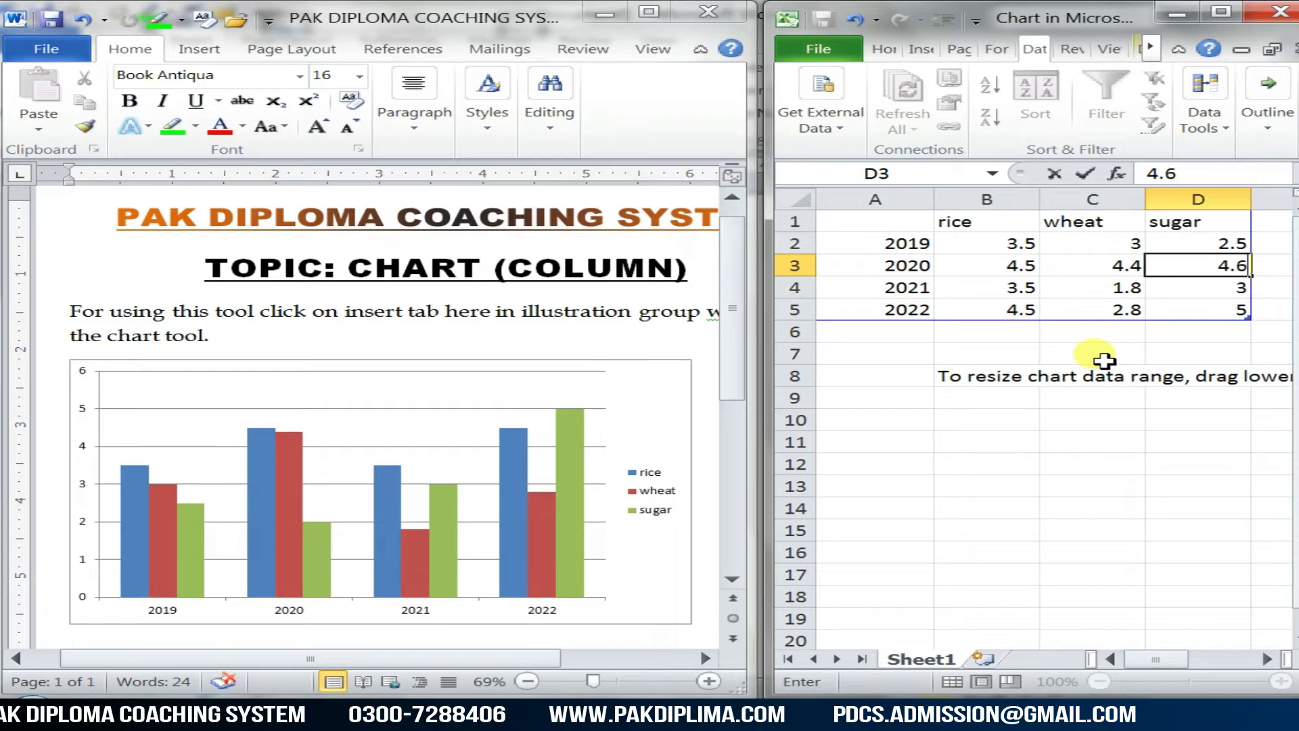
- Set the 2021 values to 5.5 for rice, 5.3 for wheat and 4.5 for sugar
left_click(1015, 289)
key("BackSpace")
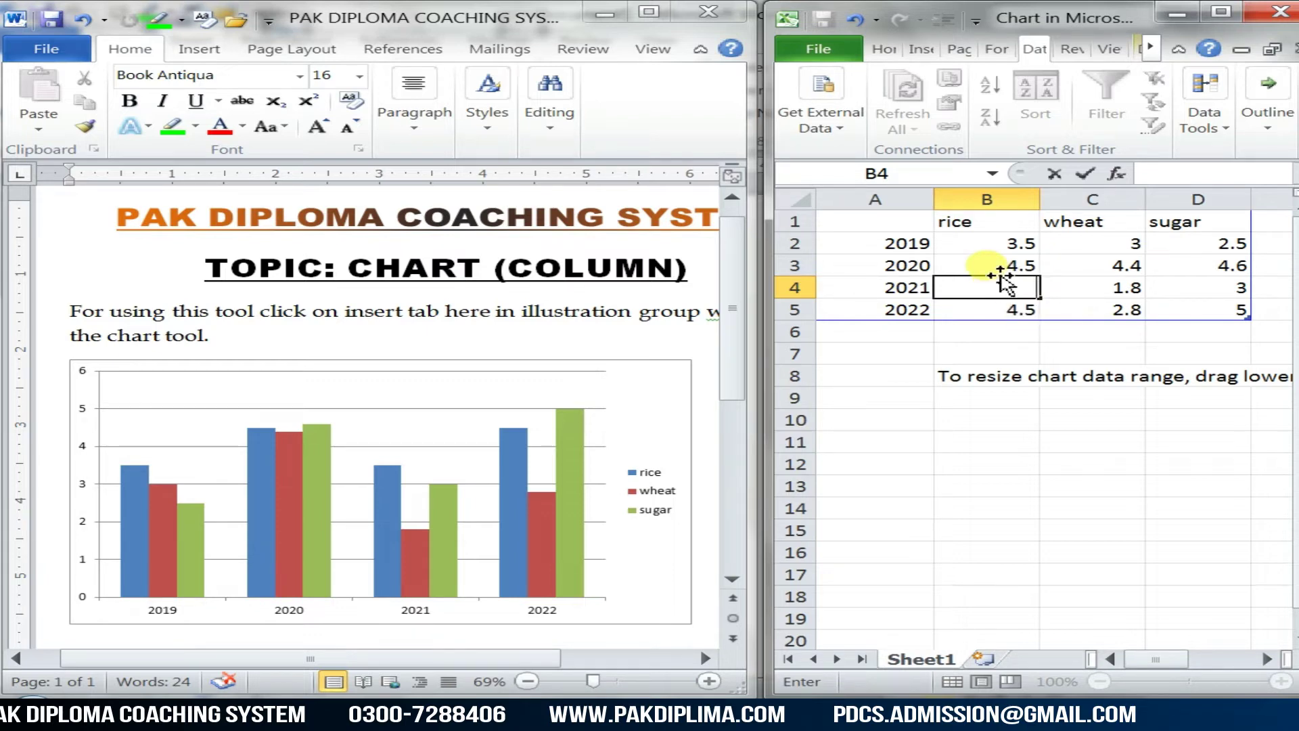
type("5.5")
left_click(1131, 287)
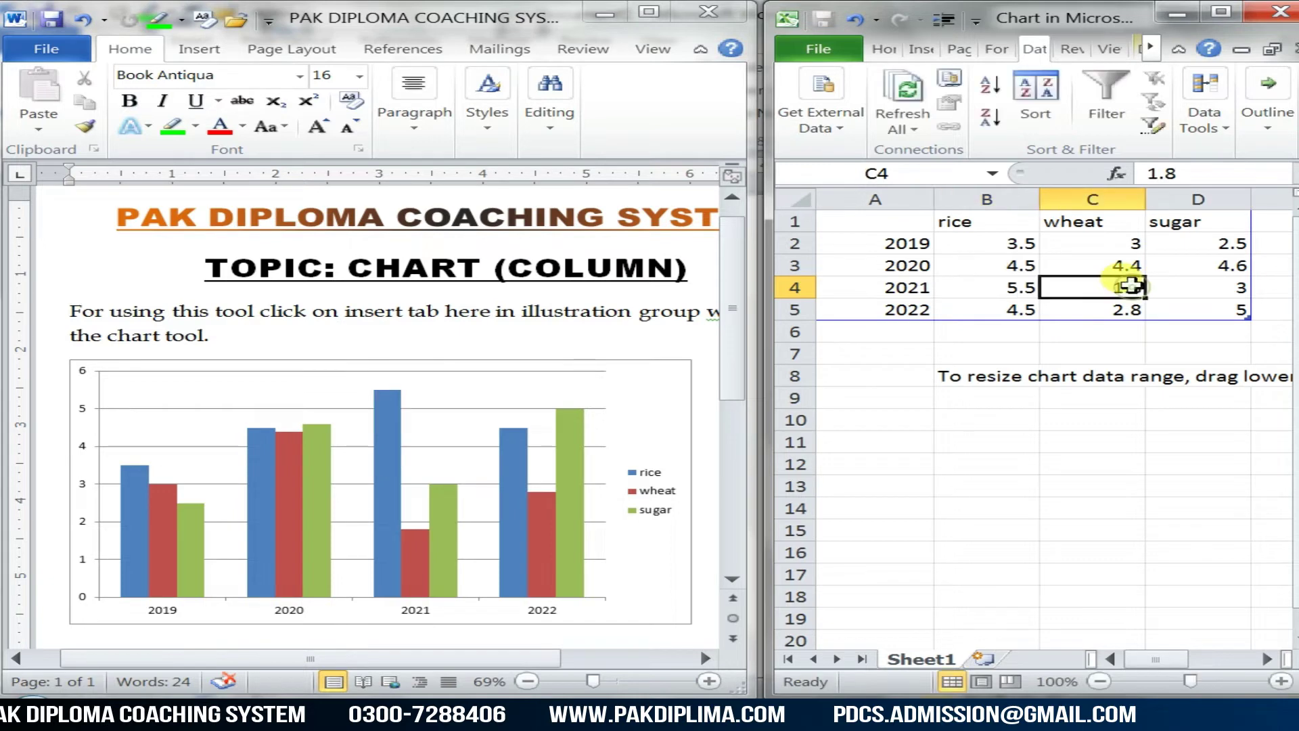
type("5.")
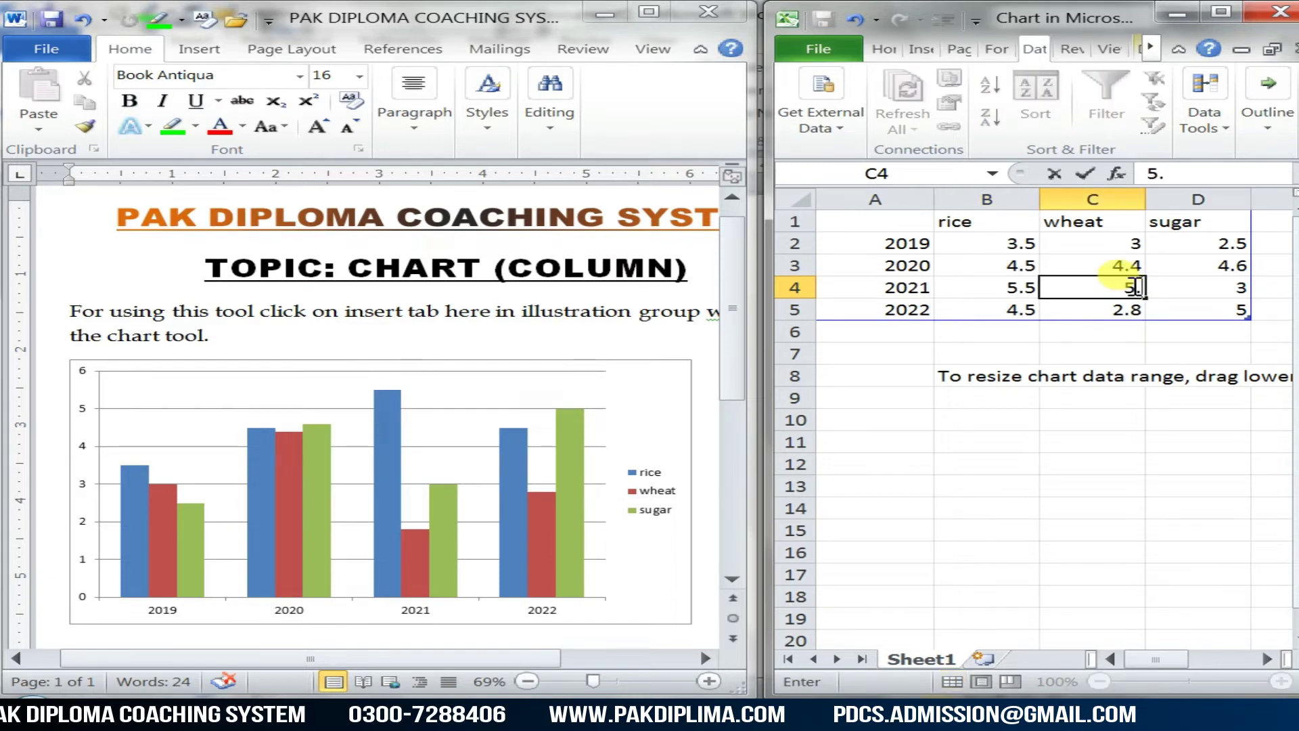
type("3")
left_click(1204, 286)
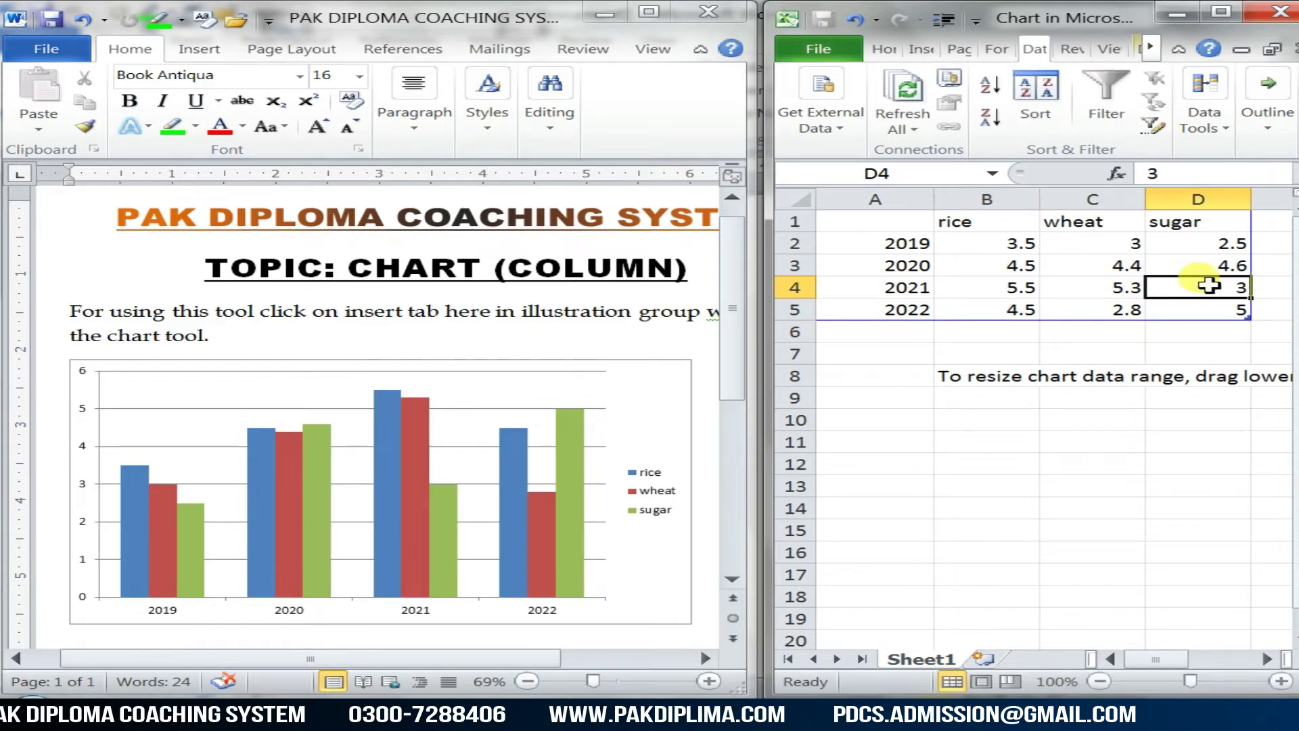
type("4.5")
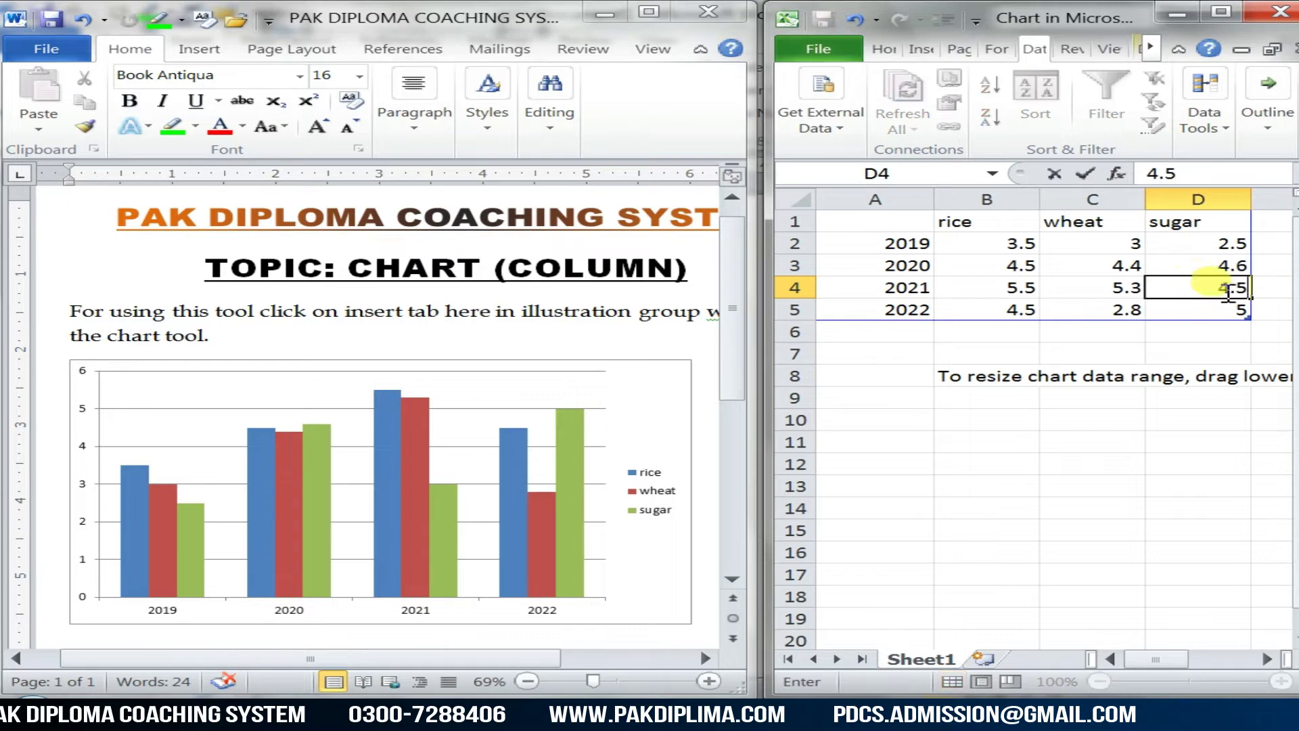
- Set the 2022 values to 5.8 for rice, 7.8 for wheat and 8.2 for sugar
left_click(999, 309)
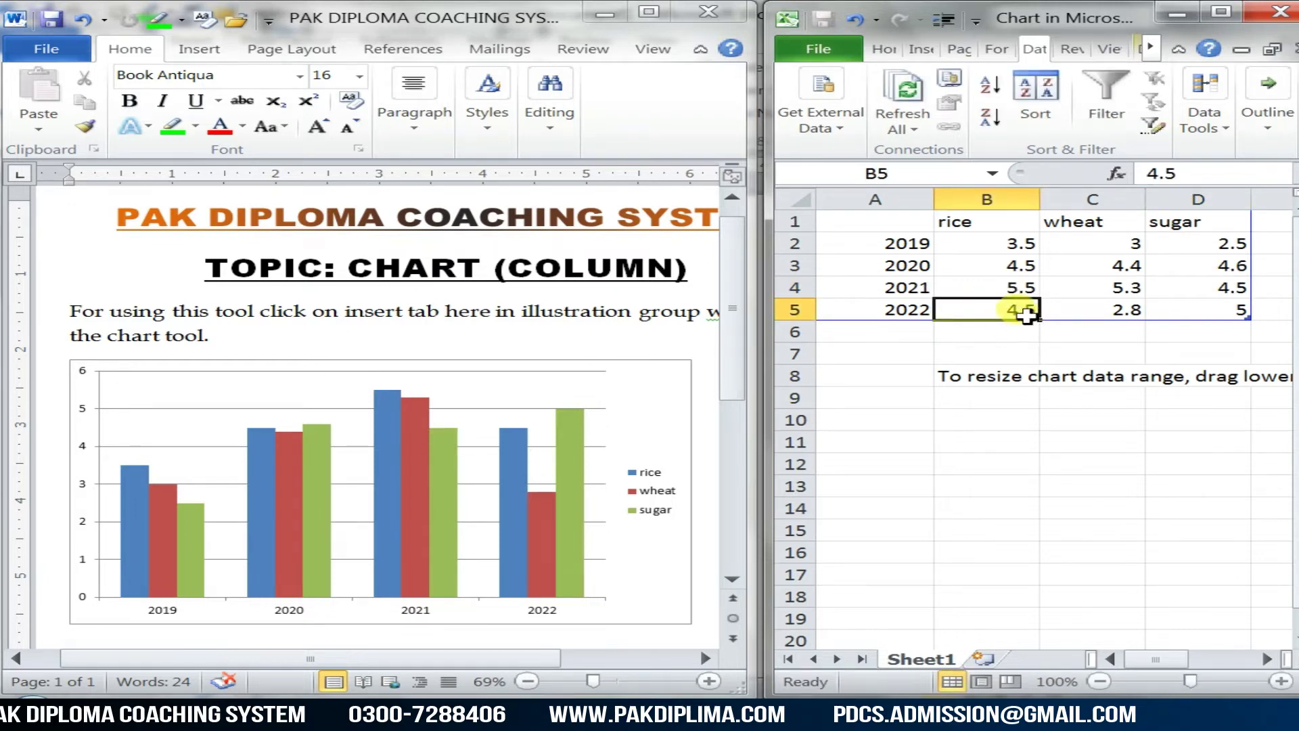
type("5.8")
left_click(1121, 308)
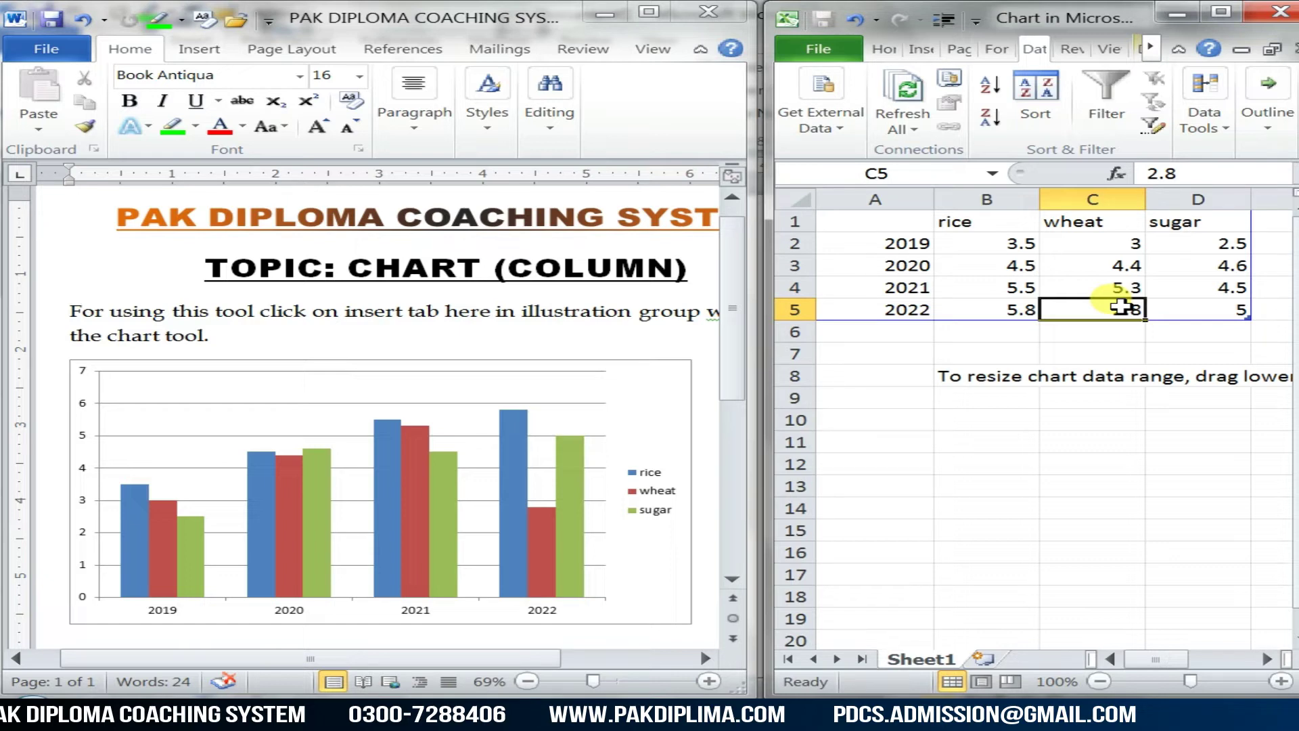
type("7.8")
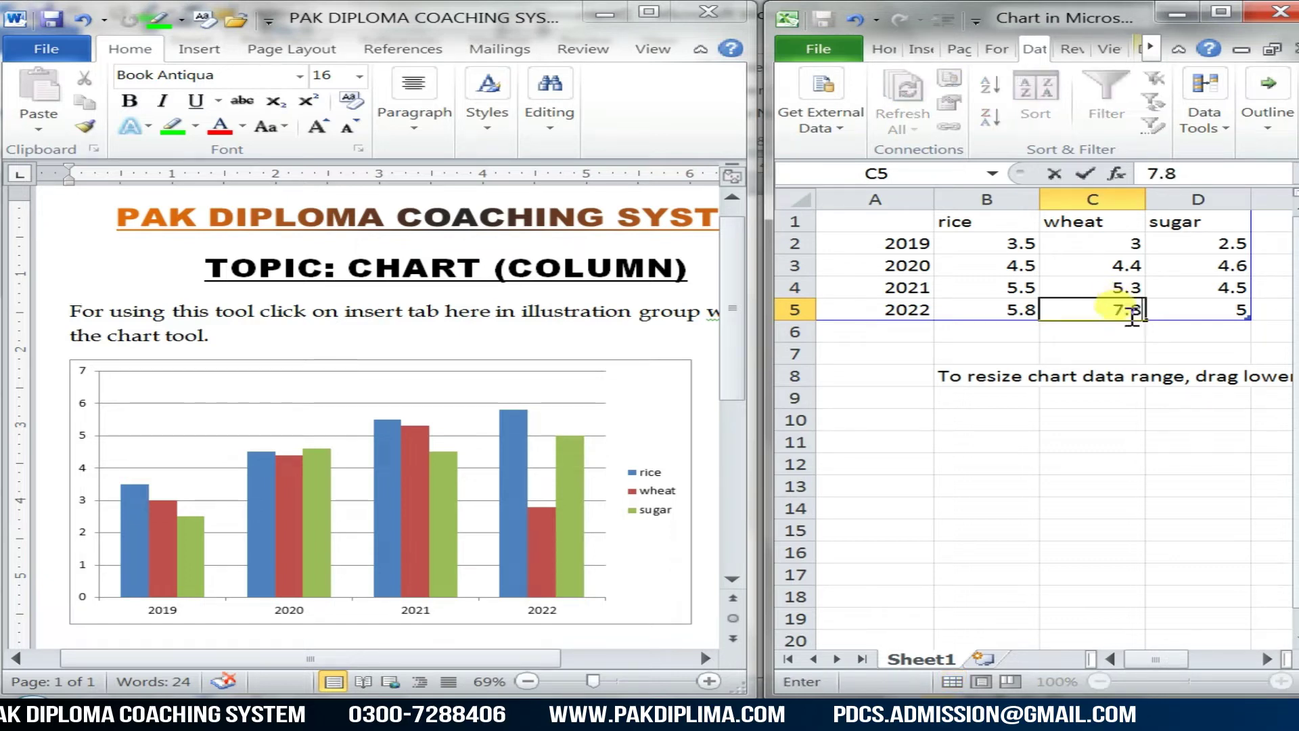
scroll(1145, 313, "right", 1)
left_click(1112, 313)
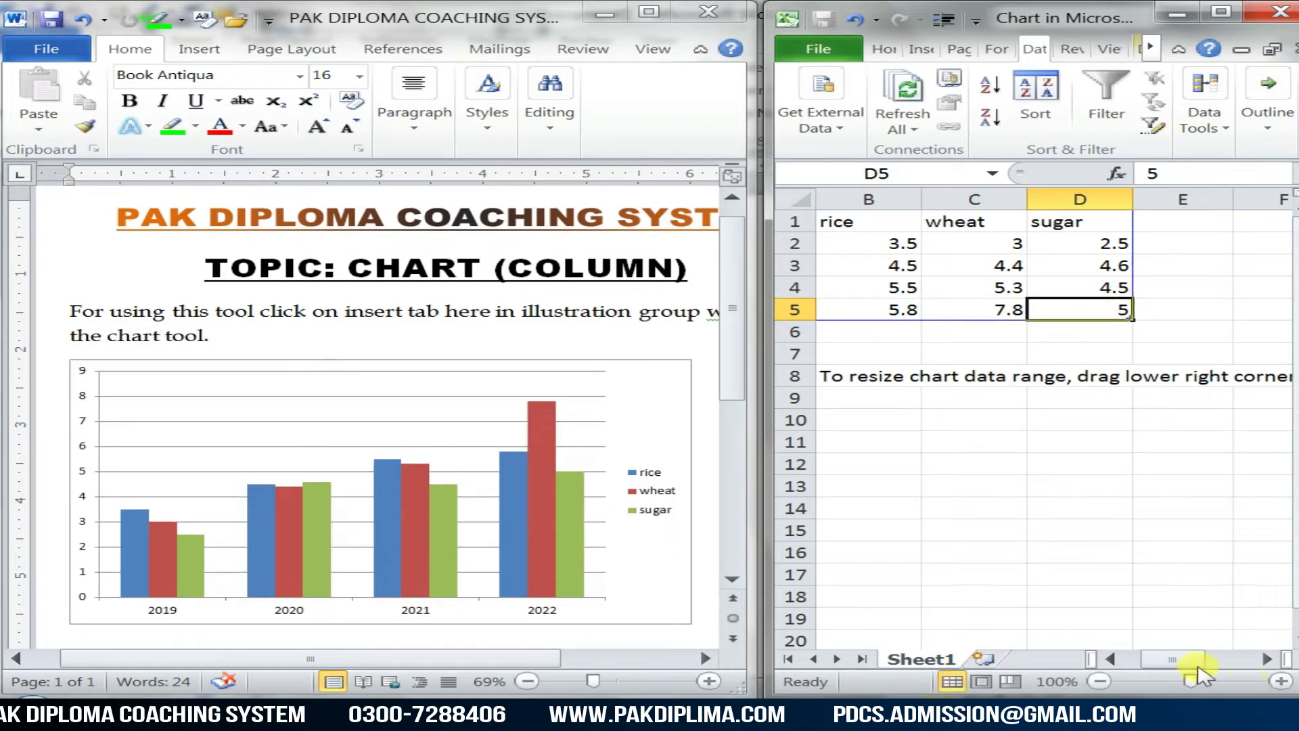
left_click_drag(1183, 663, 1167, 667)
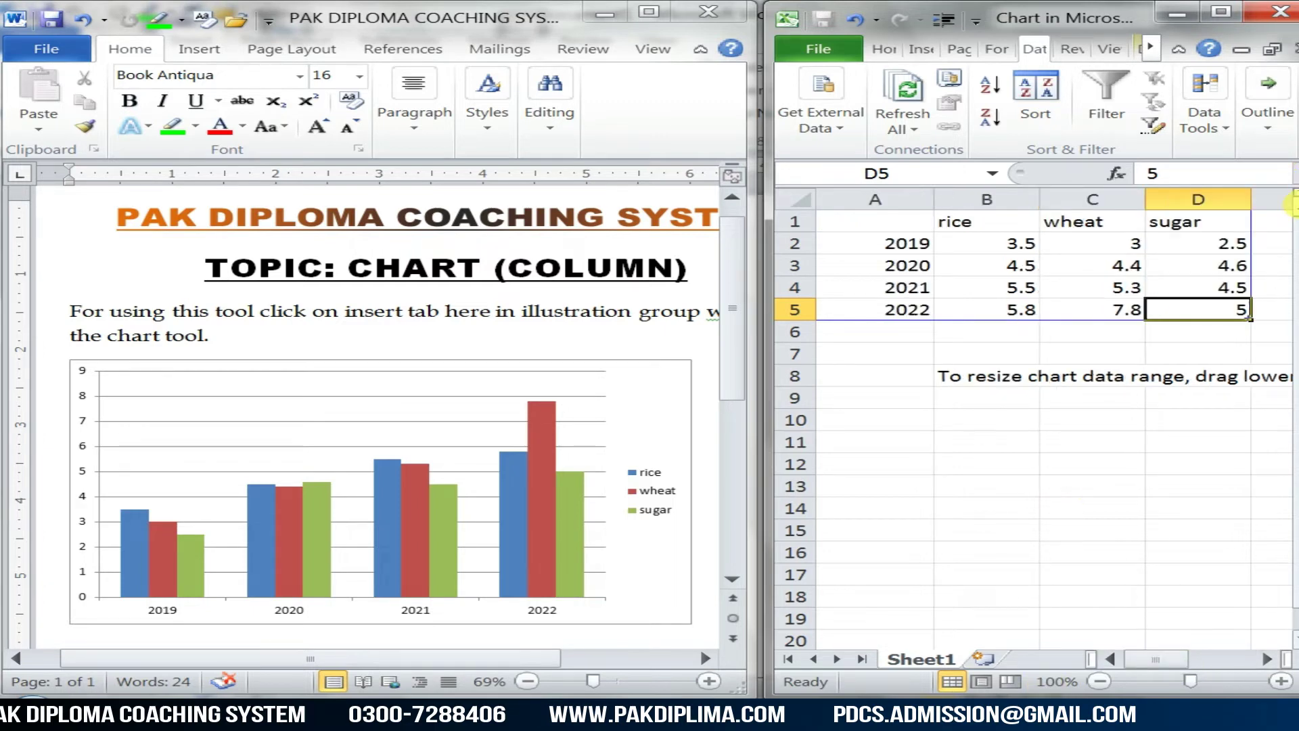
type("8")
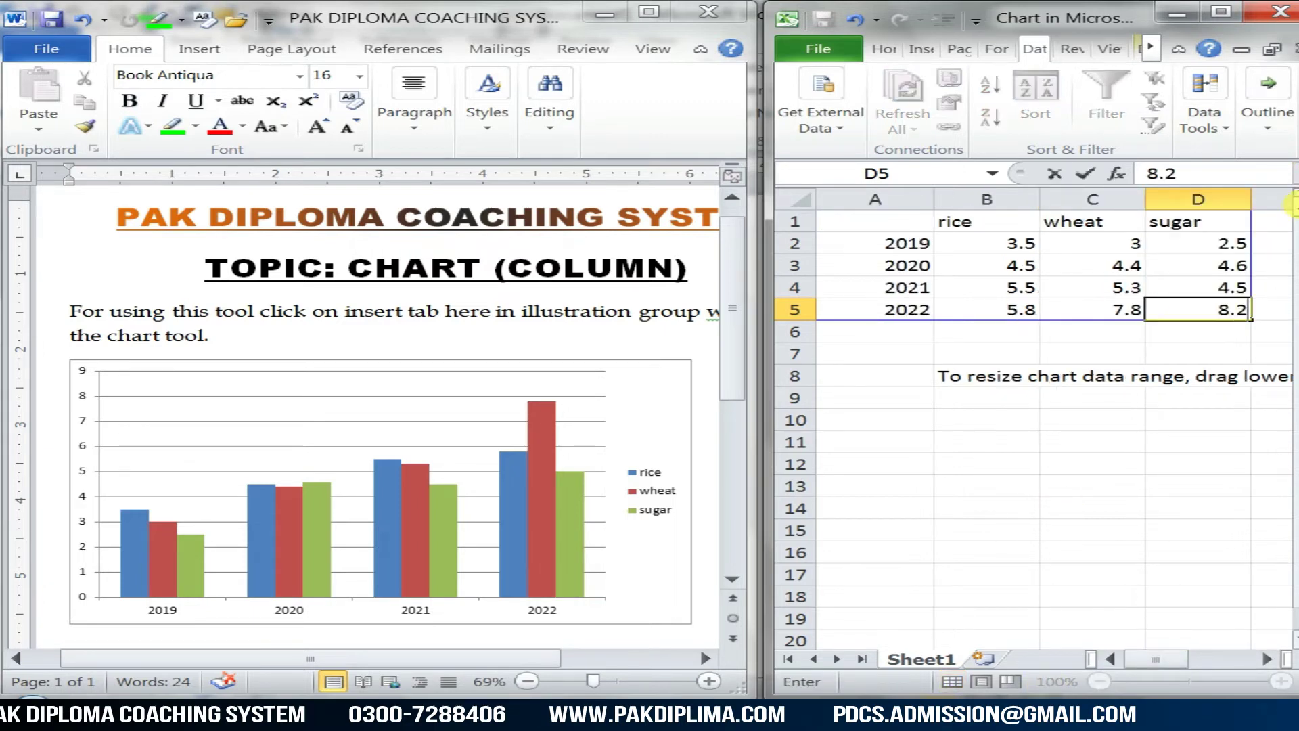
type(".2")
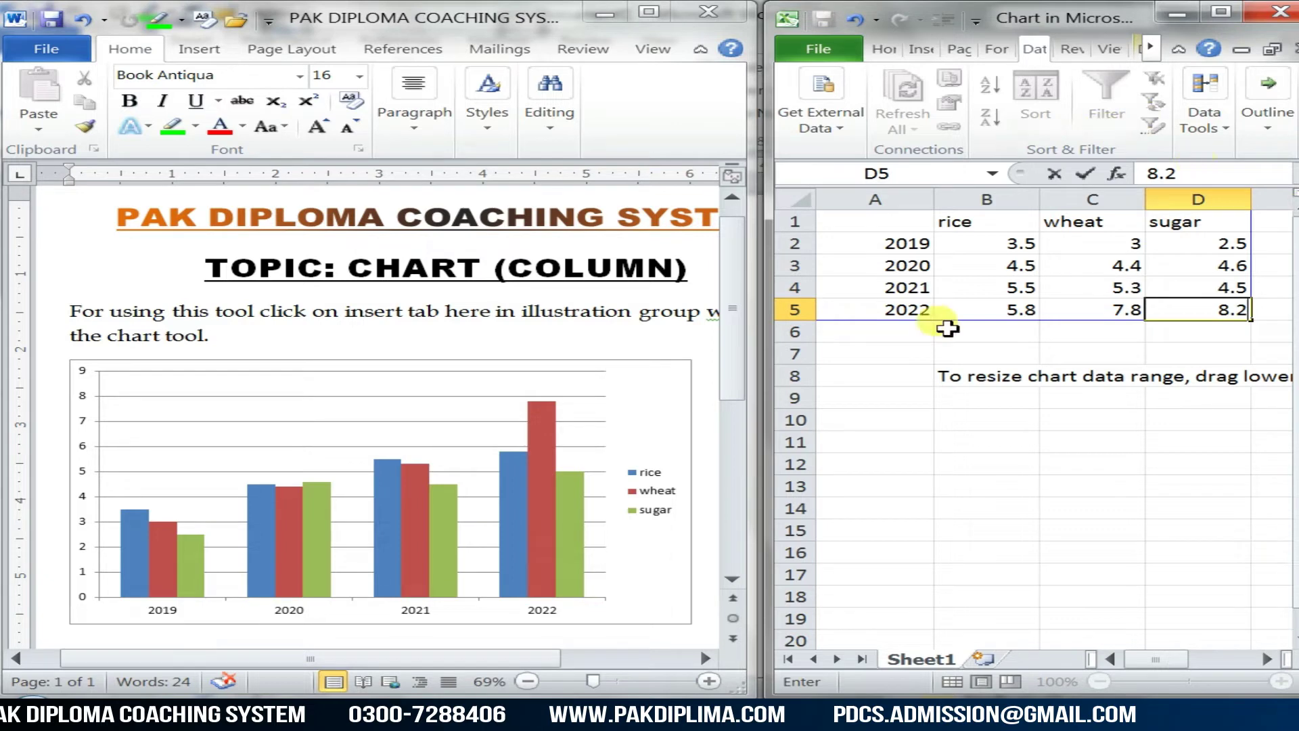
left_click(908, 331)
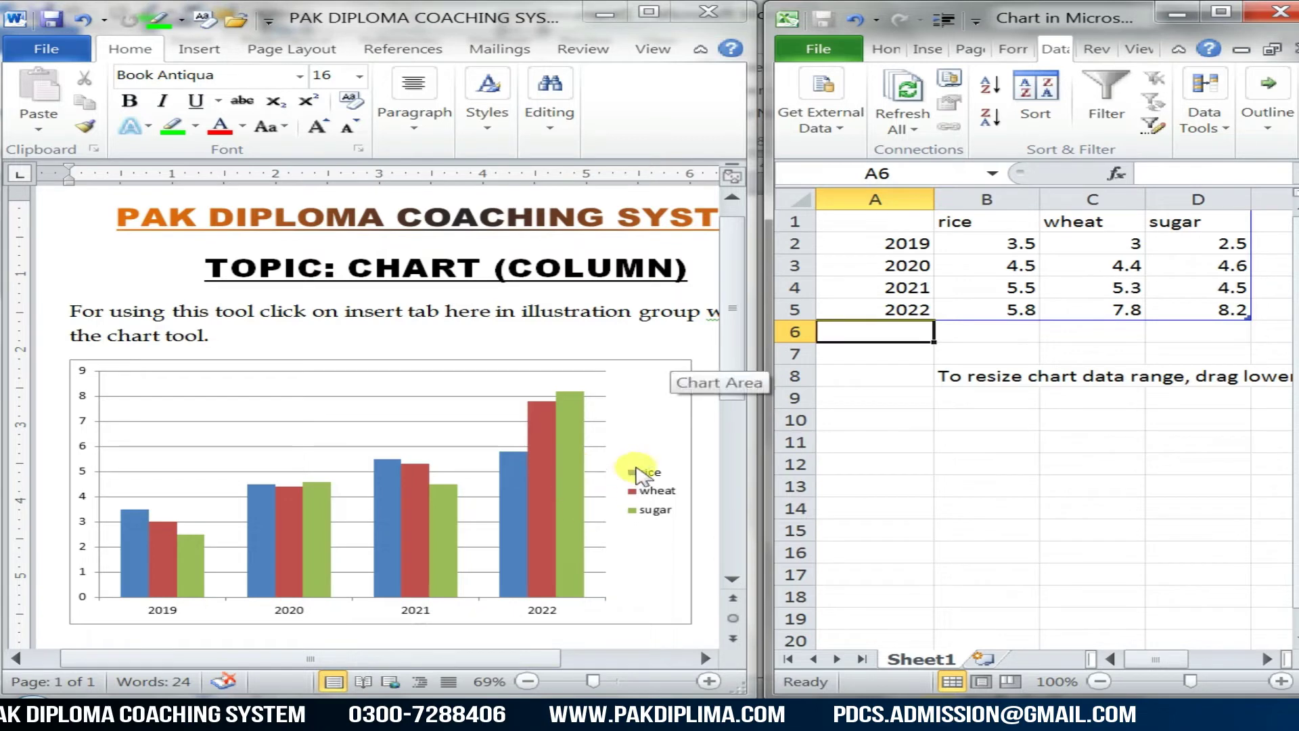
- Close the chart data sheet and the LECTURE#01.xlsx workbook, saving its changes, and maximize the chart document's window
left_click(1281, 13)
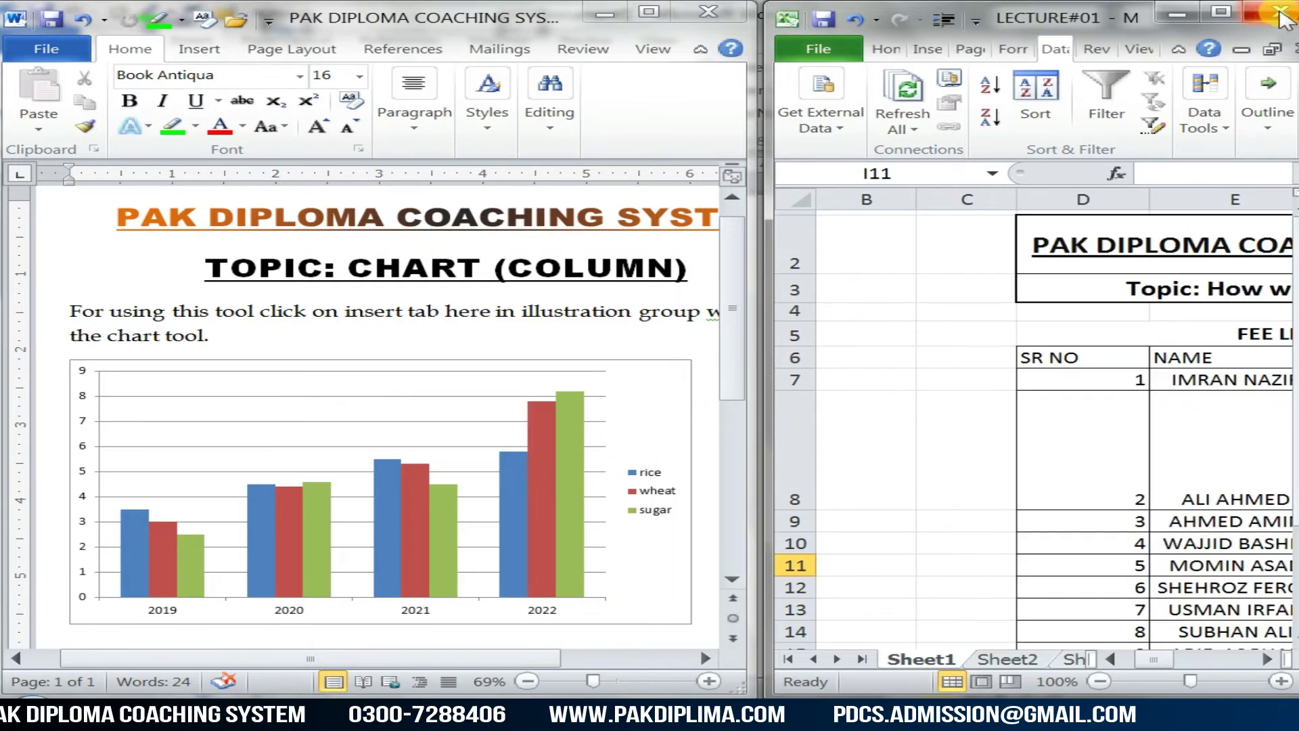
left_click(1281, 12)
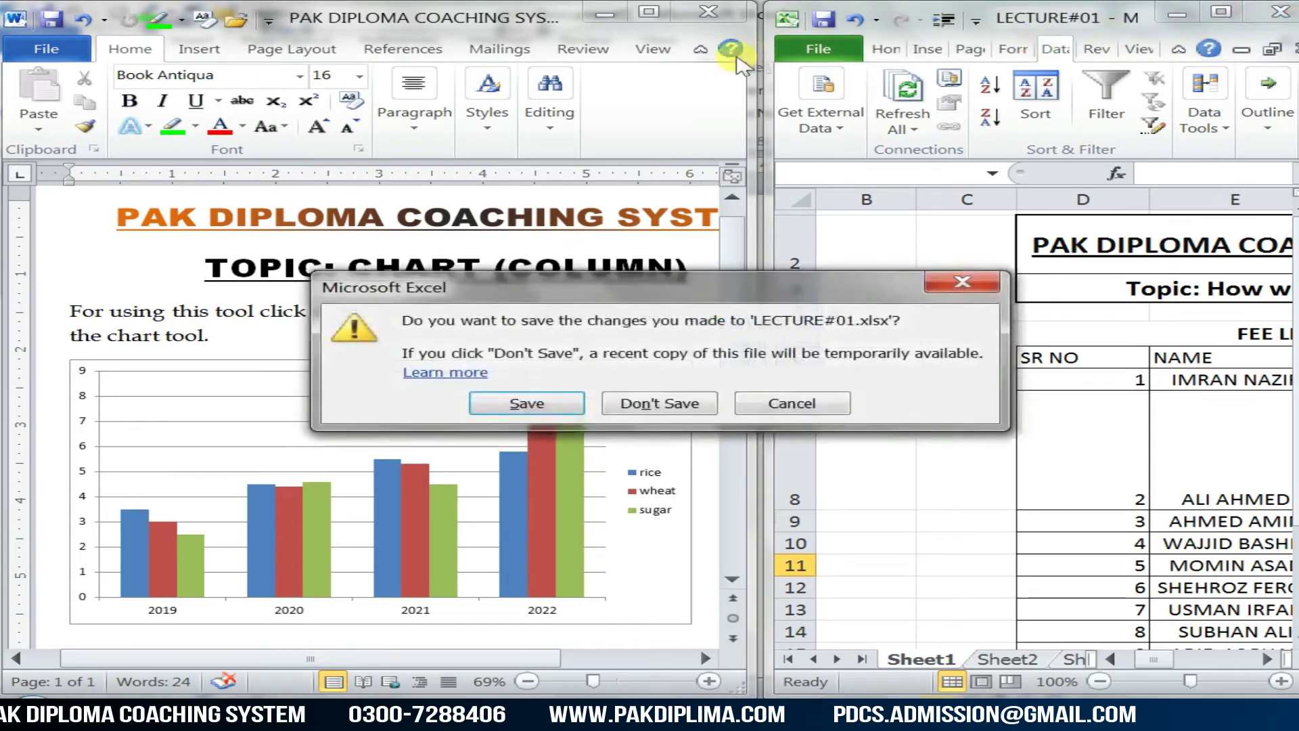
left_click(527, 406)
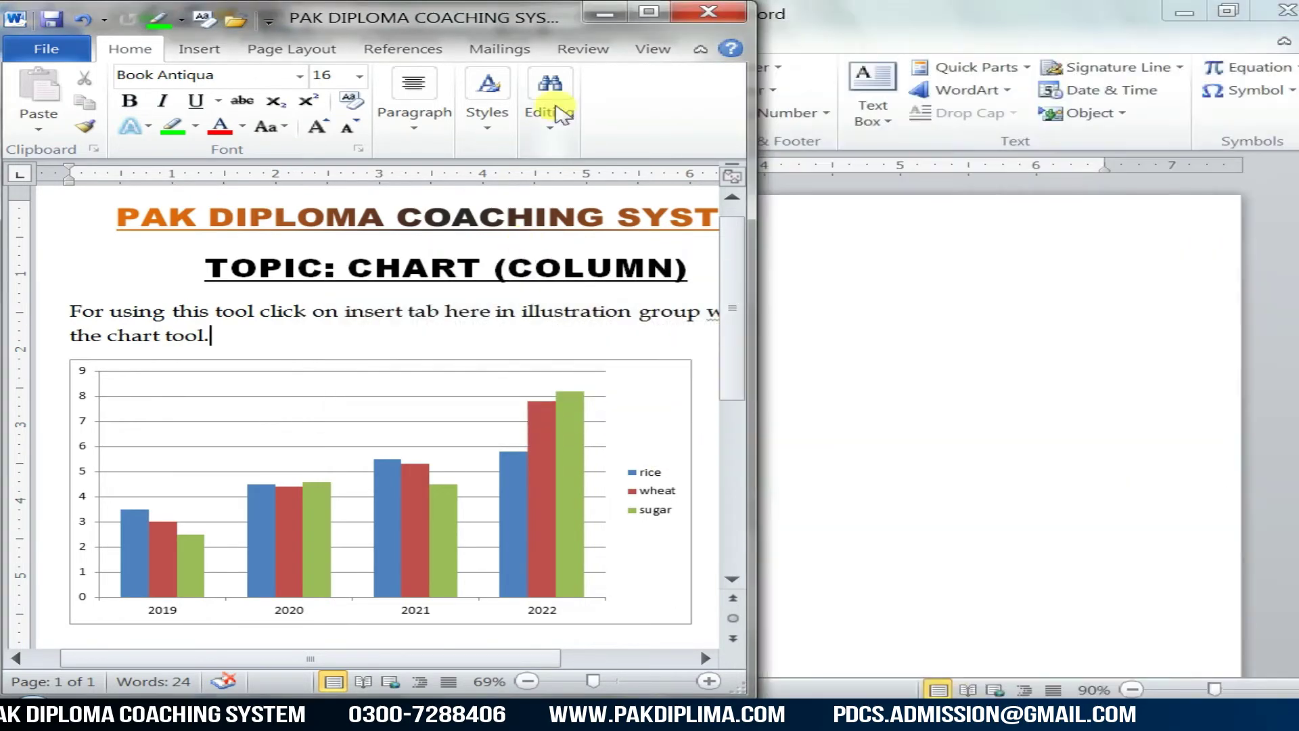
left_click(651, 11)
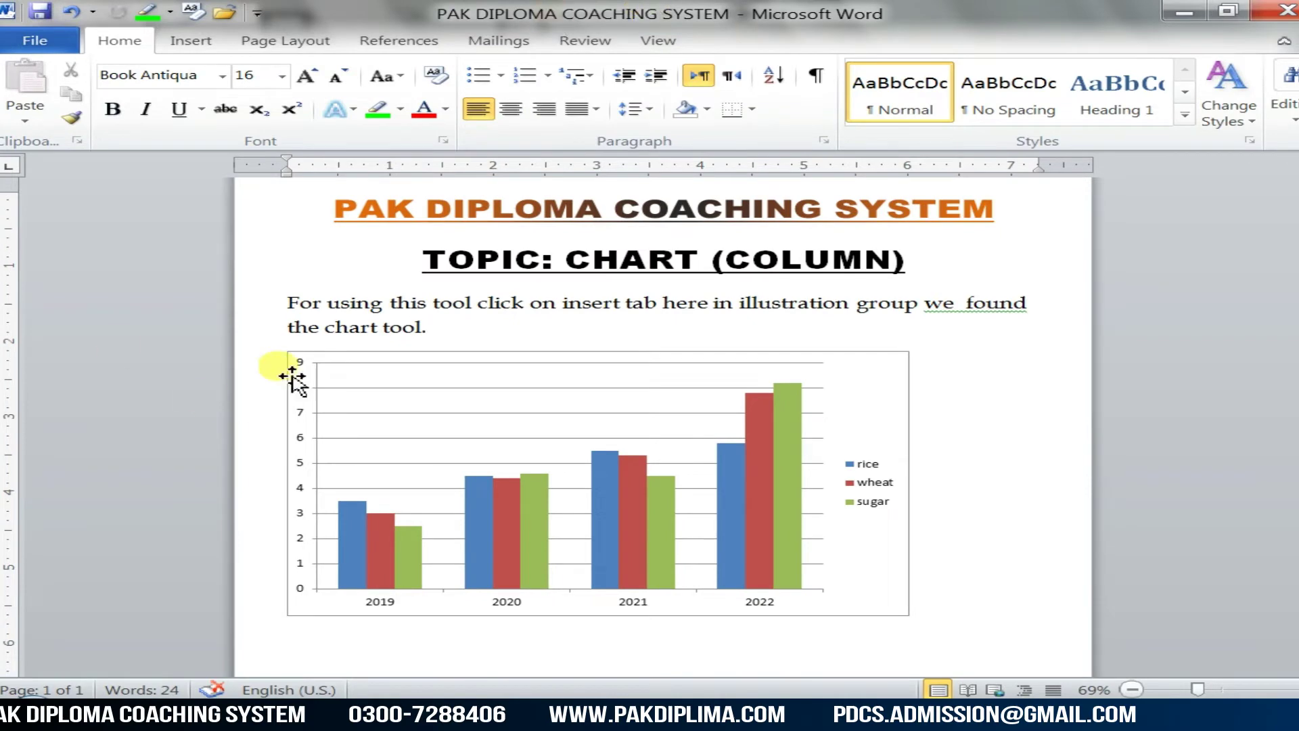
- Select the rice series in the column chart and bring up the chart design options
left_click(600, 551)
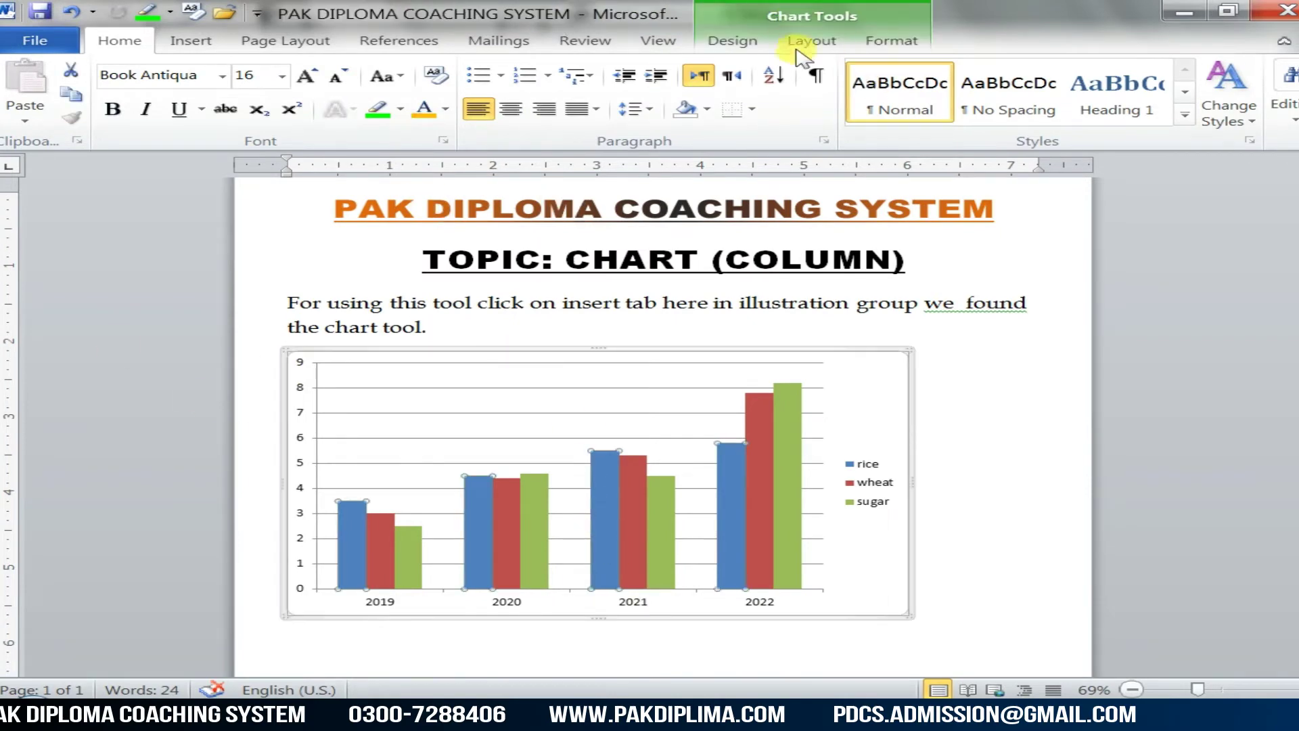
left_click(750, 41)
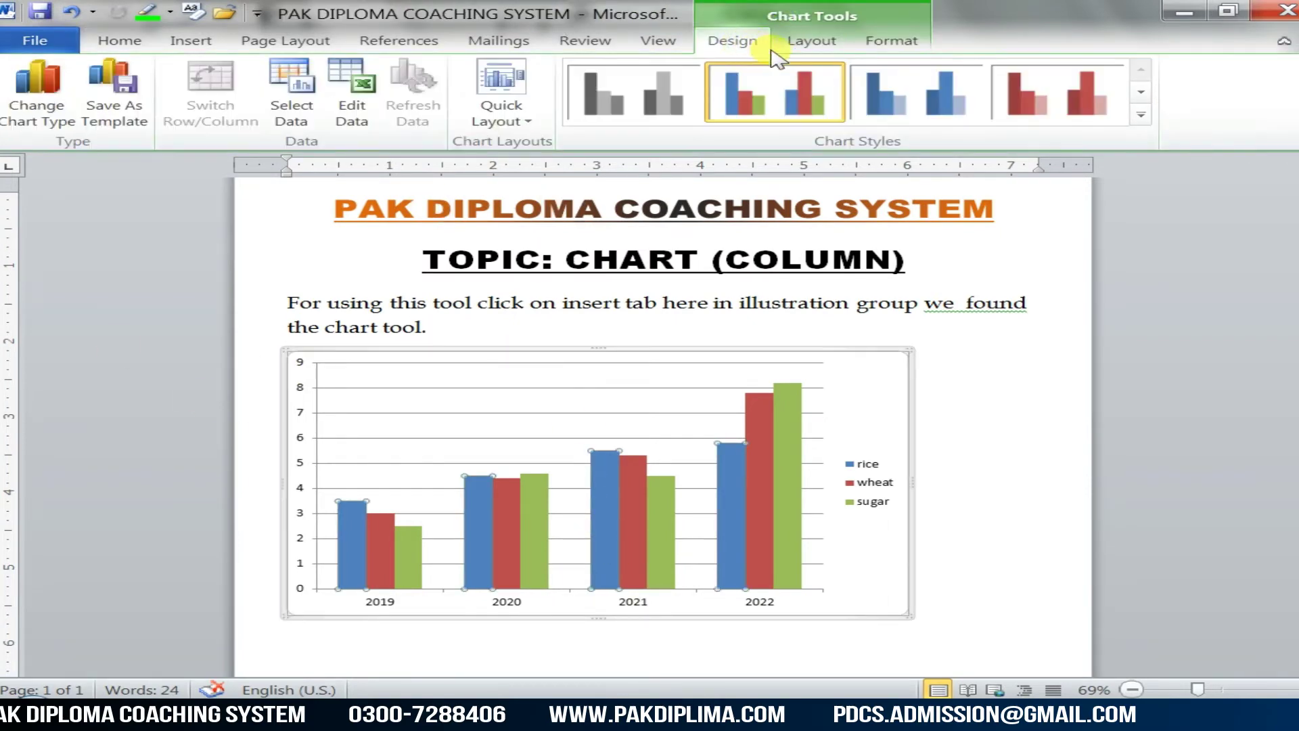
left_click(807, 42)
left_click(888, 44)
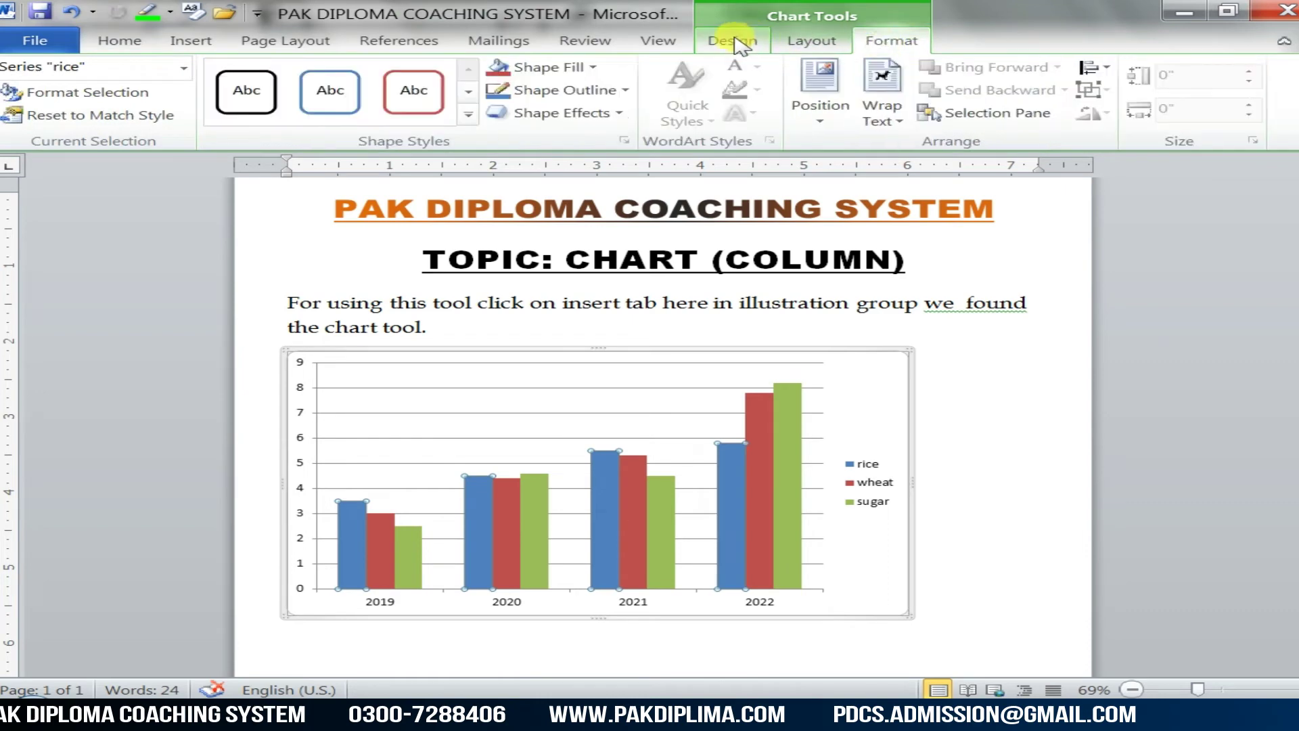
left_click(741, 46)
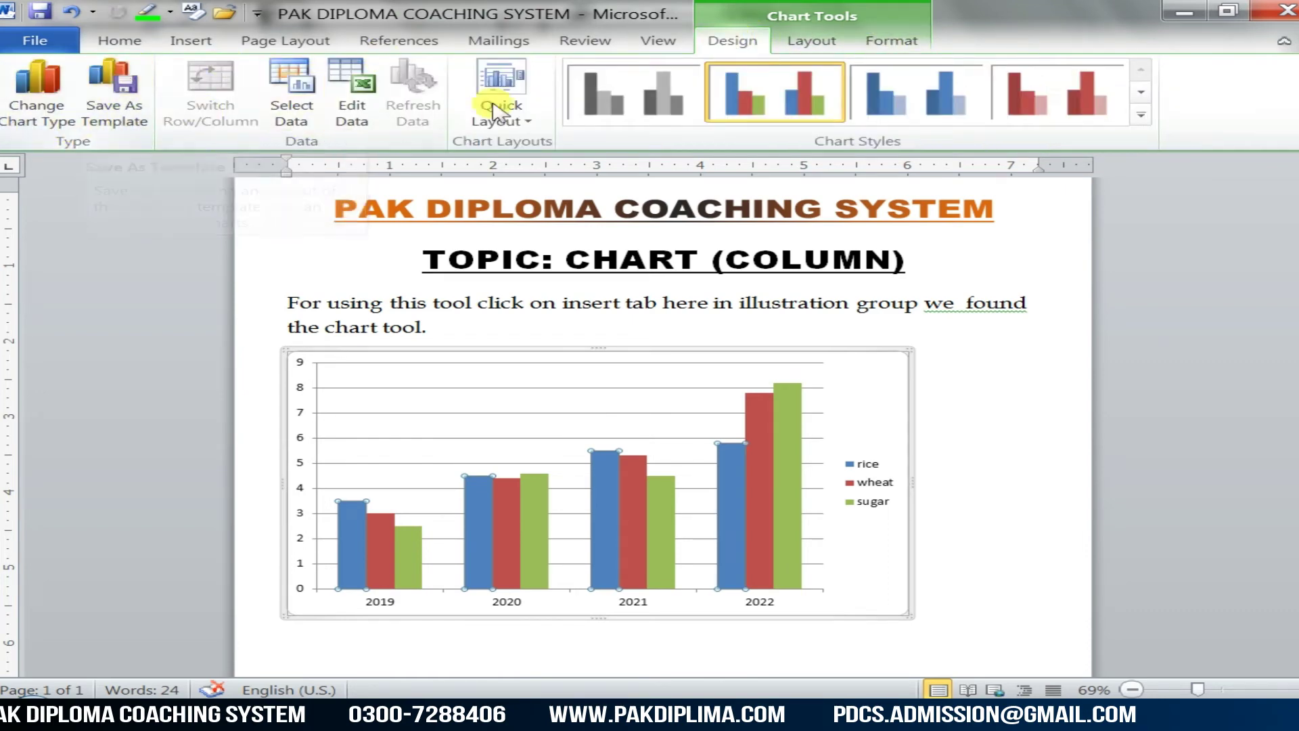
- Try the black-background red and blue chart styles on the chart, and restore the flat blue, red and green style
left_click(1141, 115)
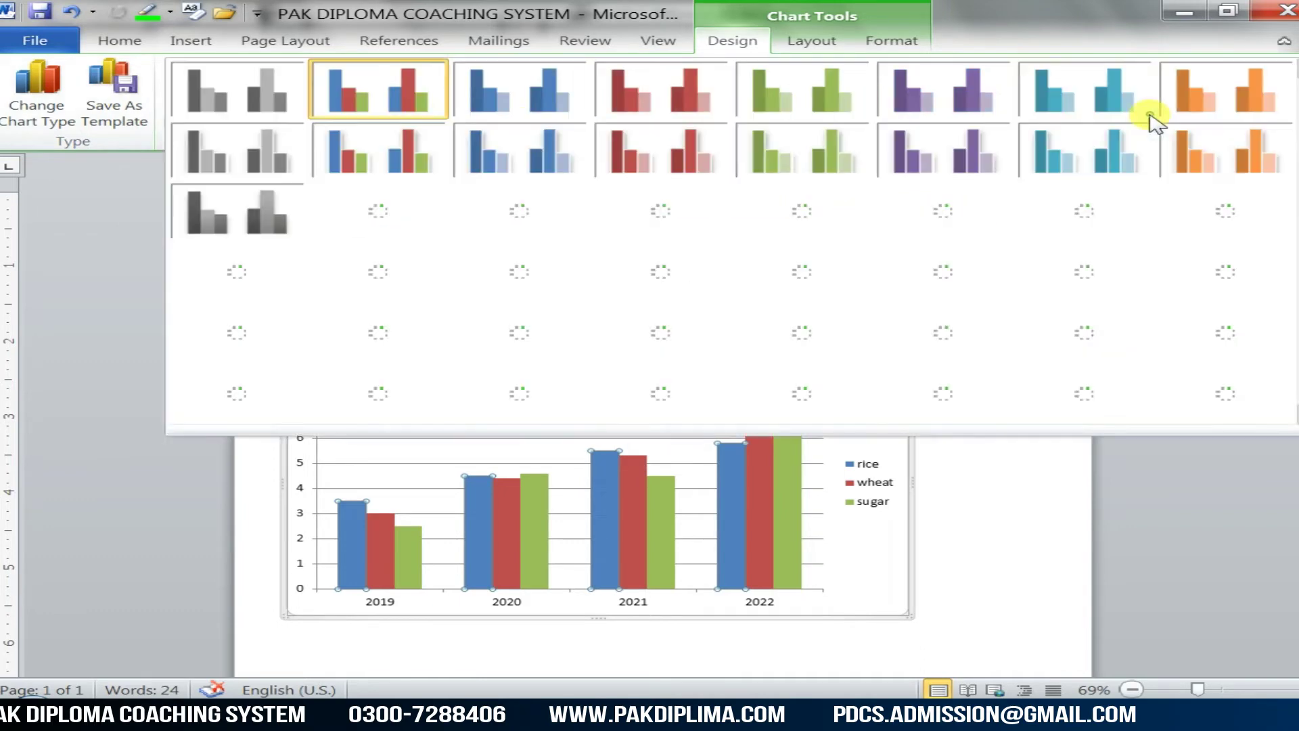
left_click(701, 406)
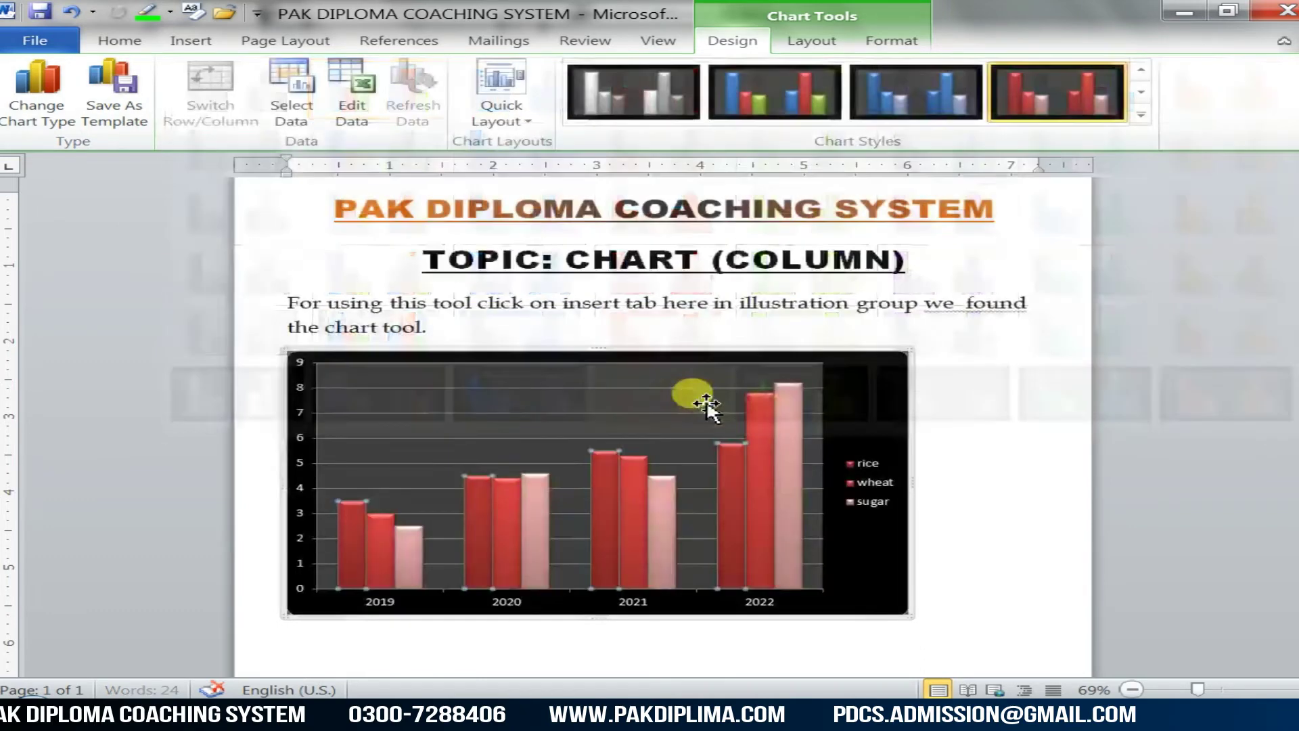
left_click(954, 103)
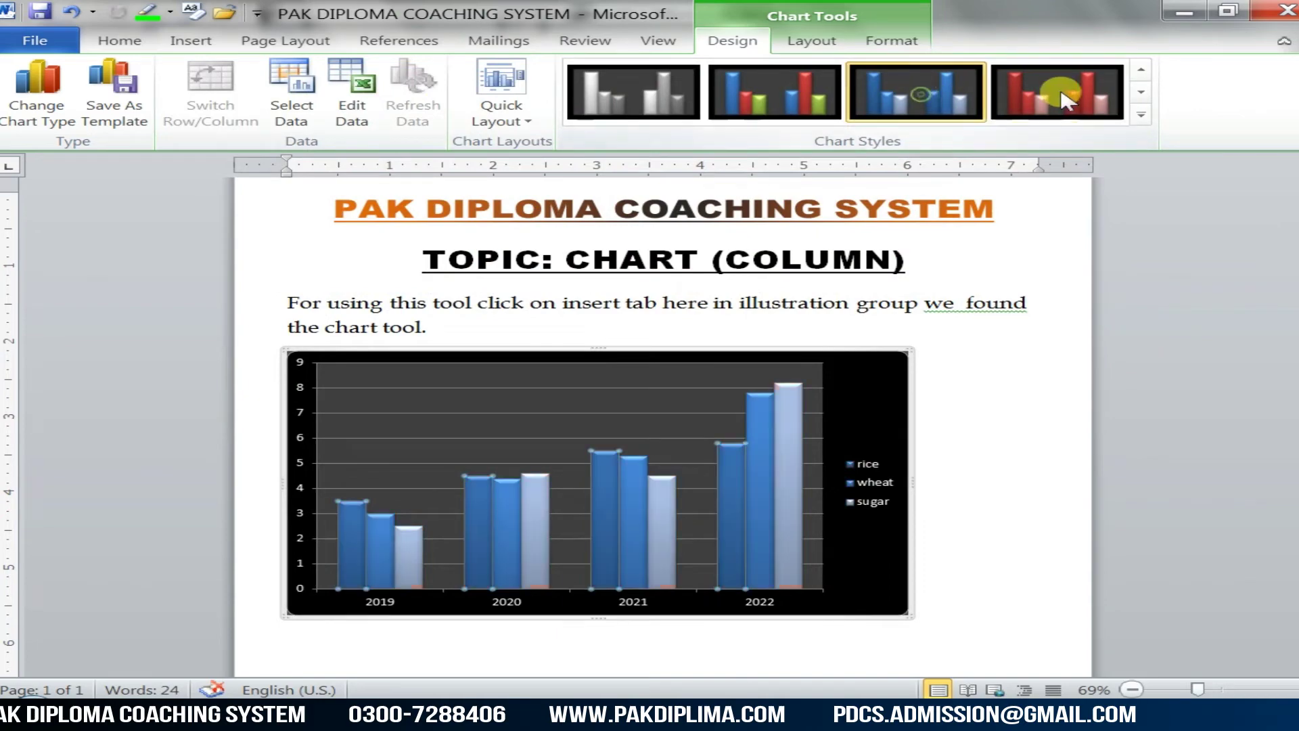
left_click(1142, 116)
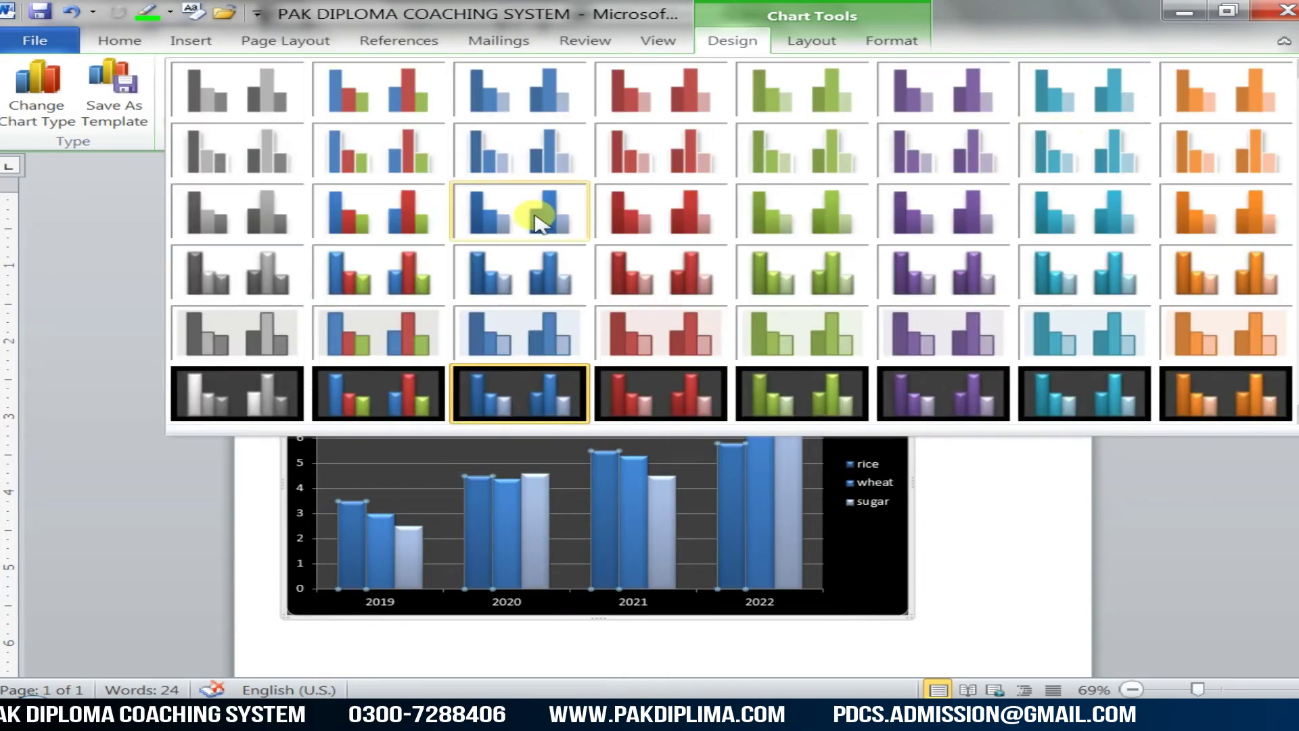
left_click(362, 88)
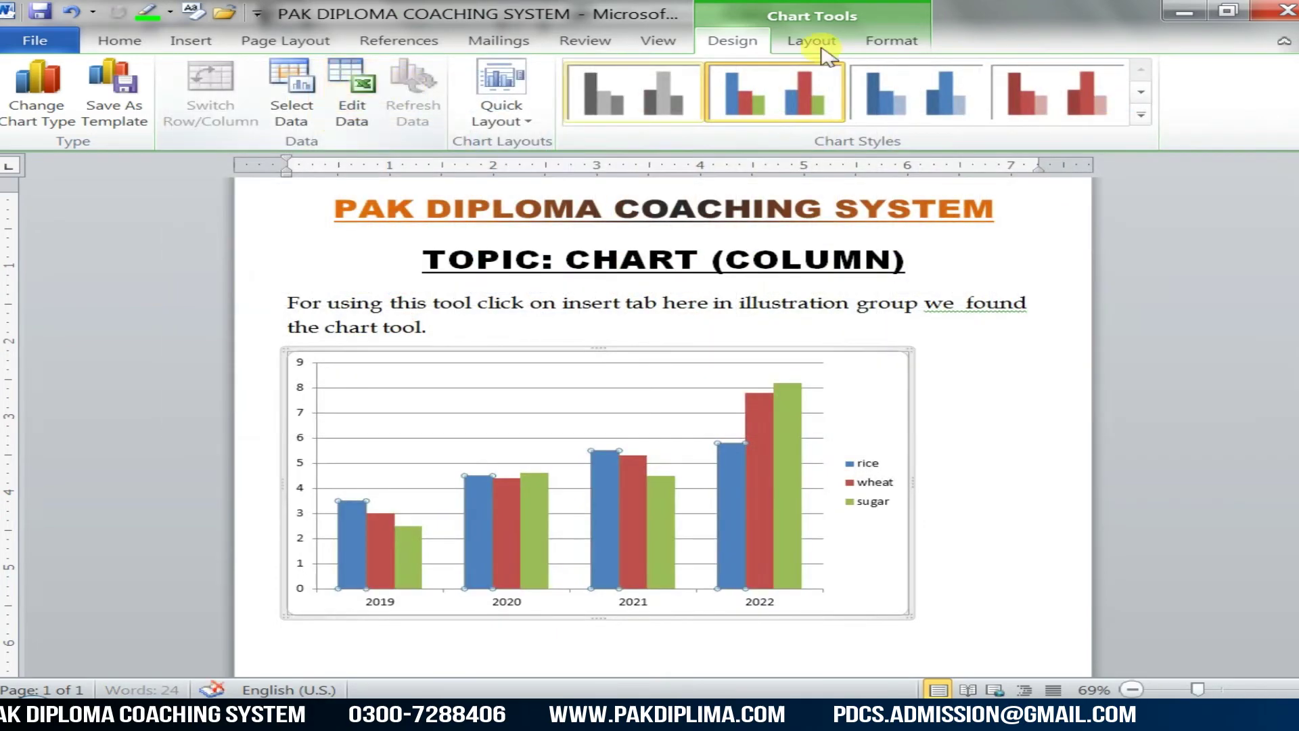
- Try the orange chart style from the second row and return the chart to its multicolour style
left_click(1144, 116)
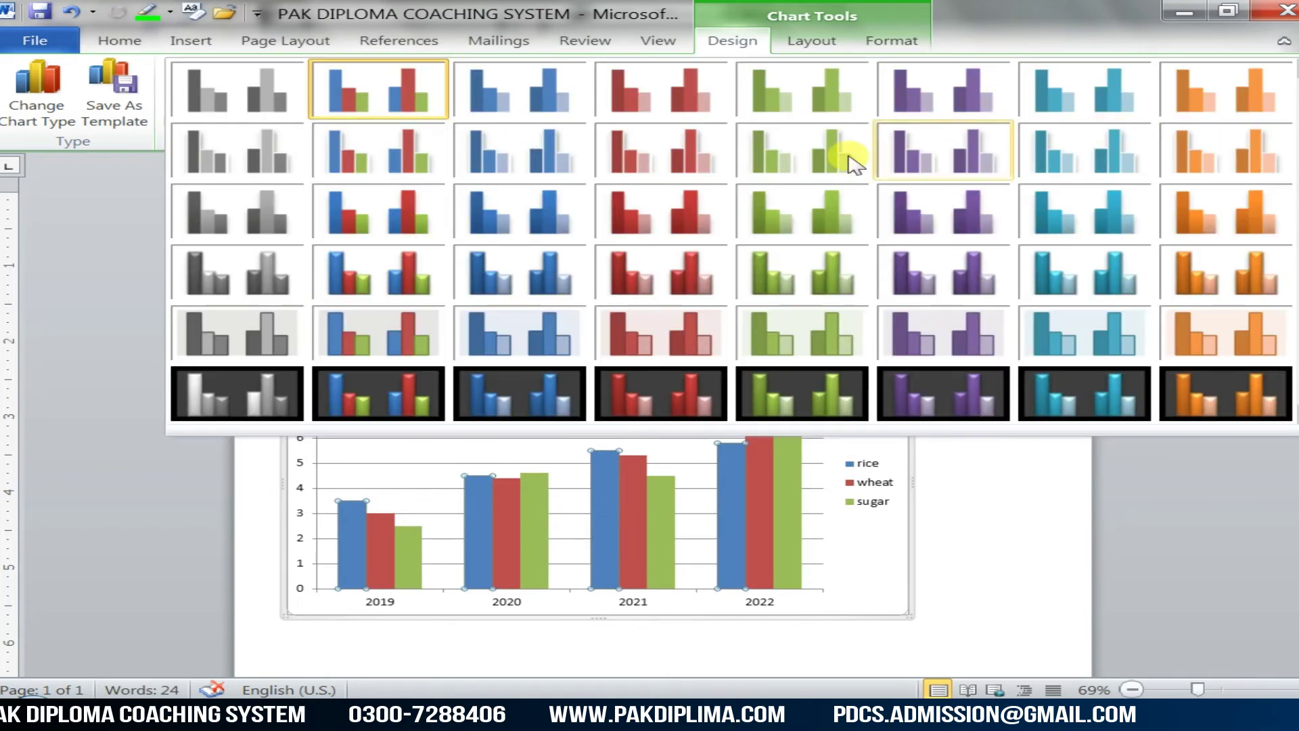
left_click(1160, 151)
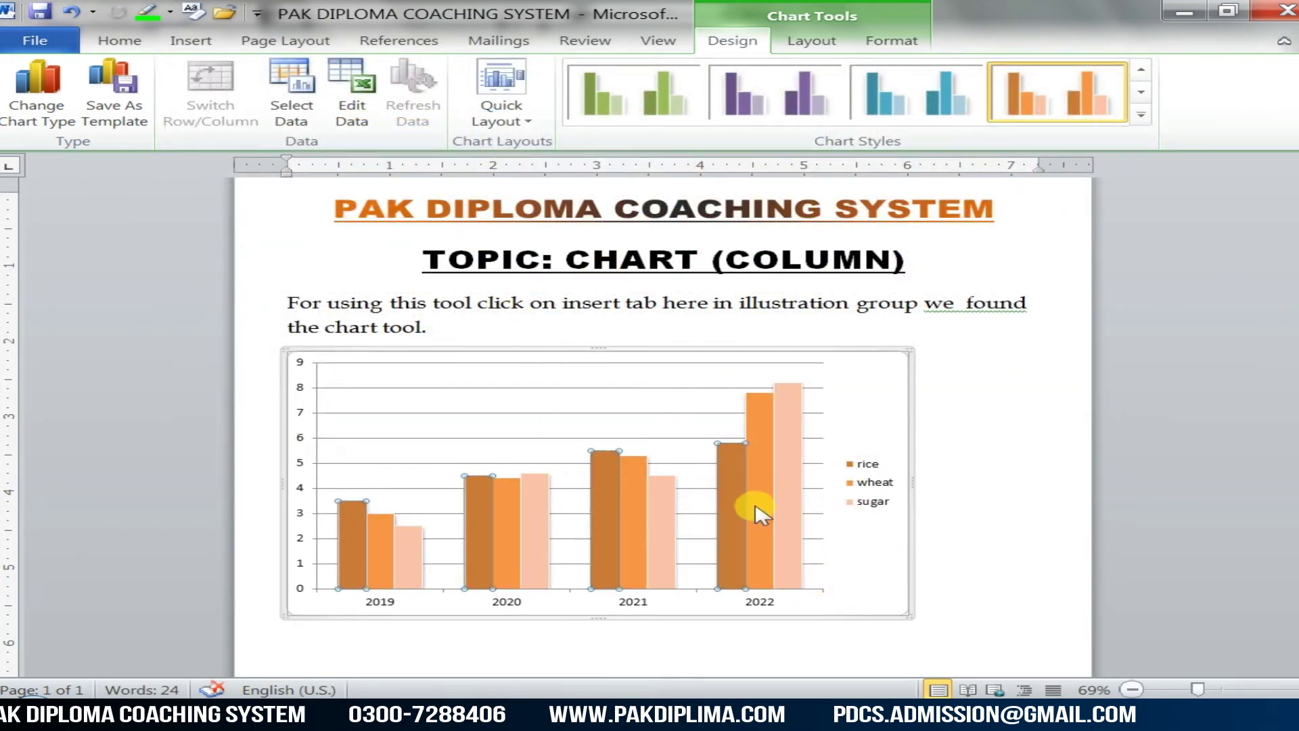
left_click(1141, 117)
left_click(400, 95)
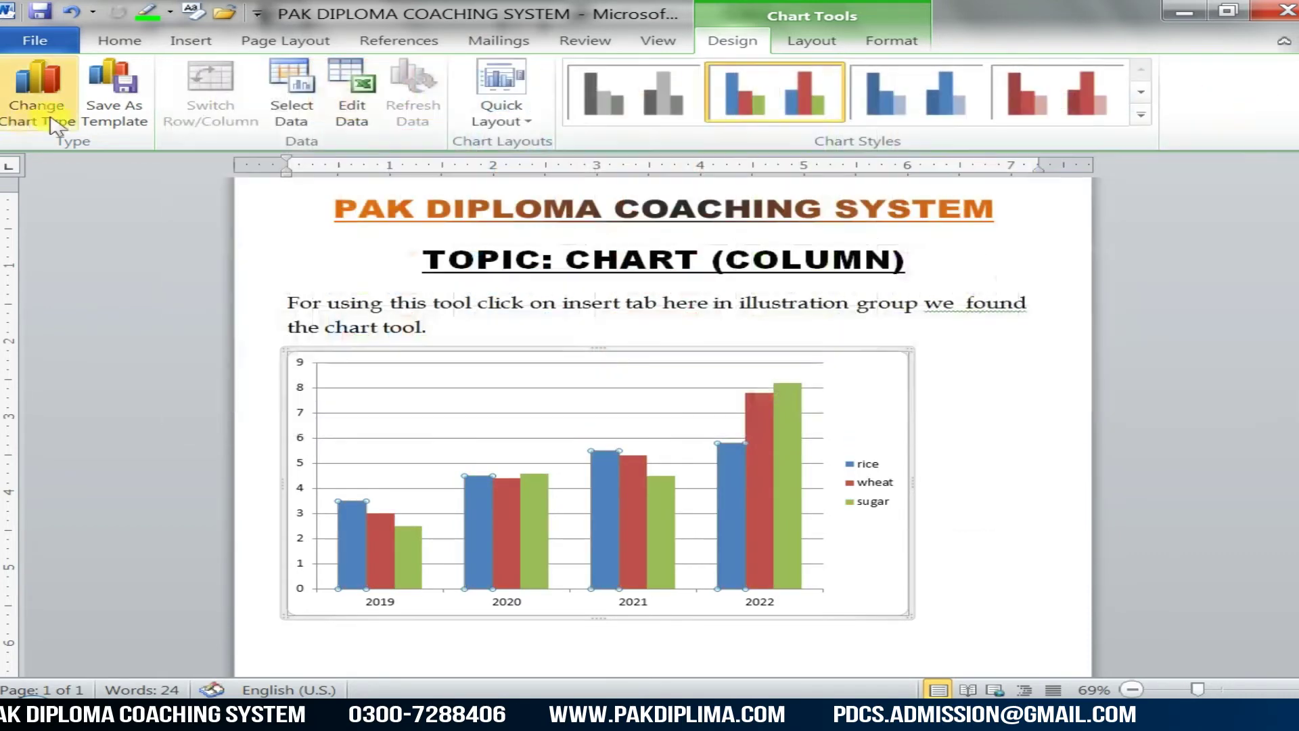
- View the chart's data source and its data sheet without changing them, and go back to the maximized document
left_click(295, 126)
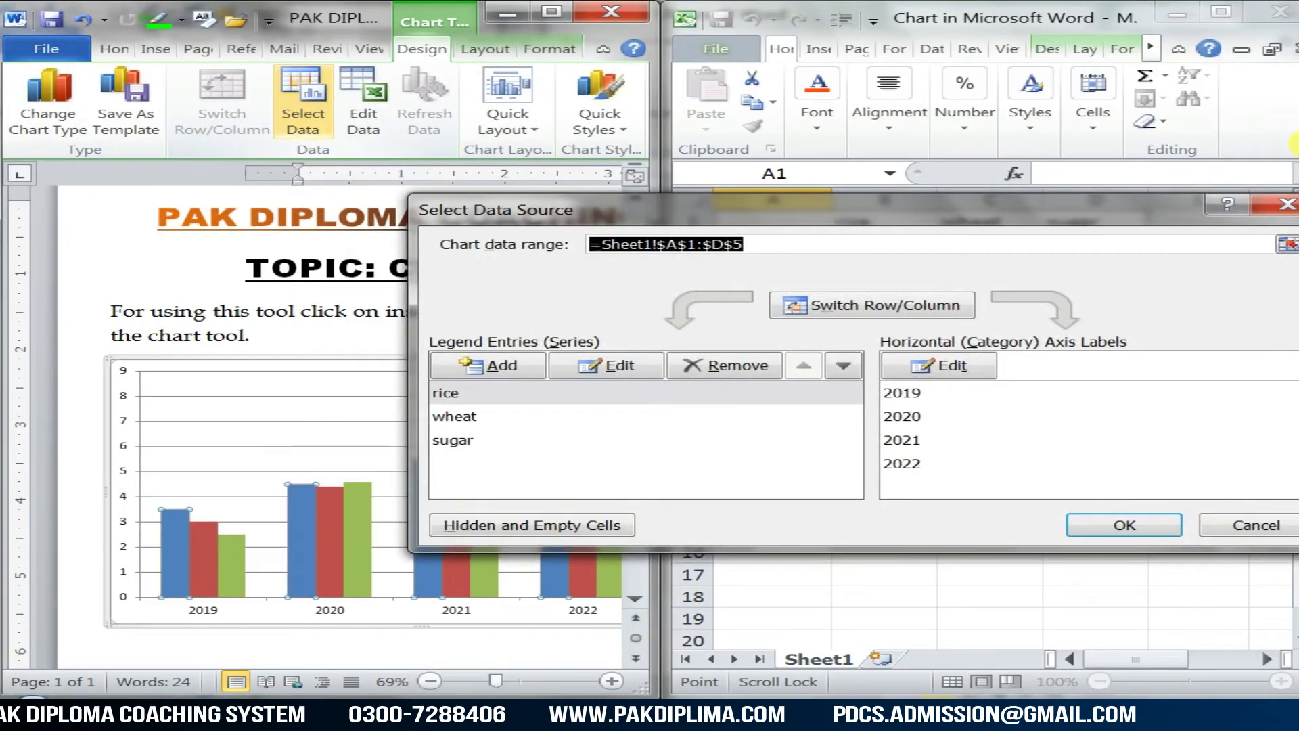
left_click(1286, 206)
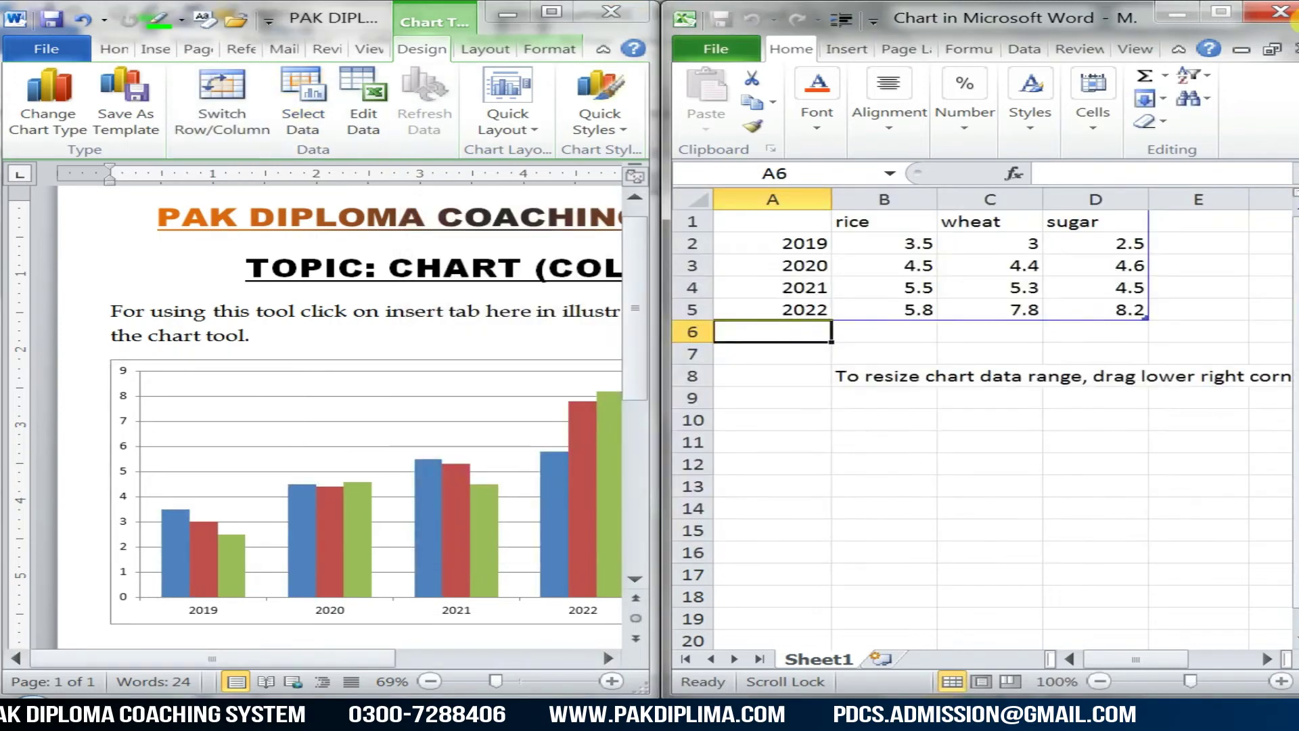
left_click(1178, 12)
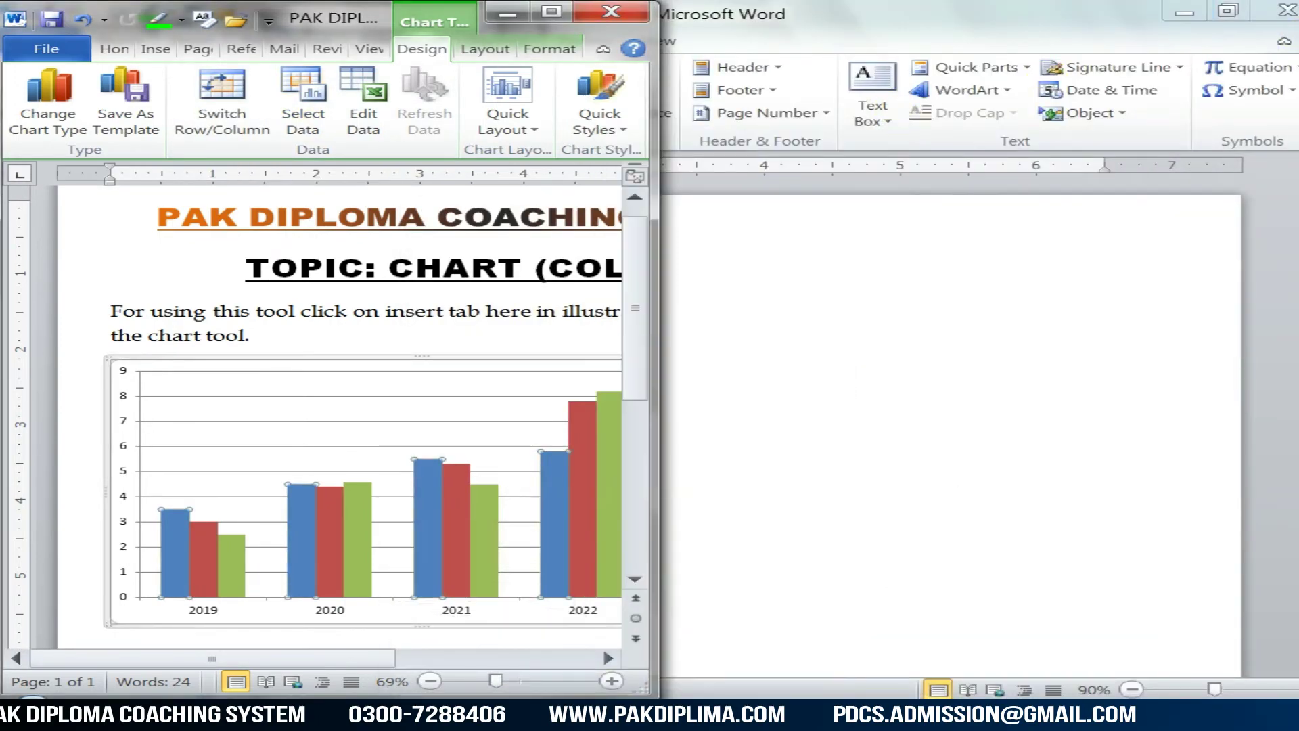
left_click(553, 13)
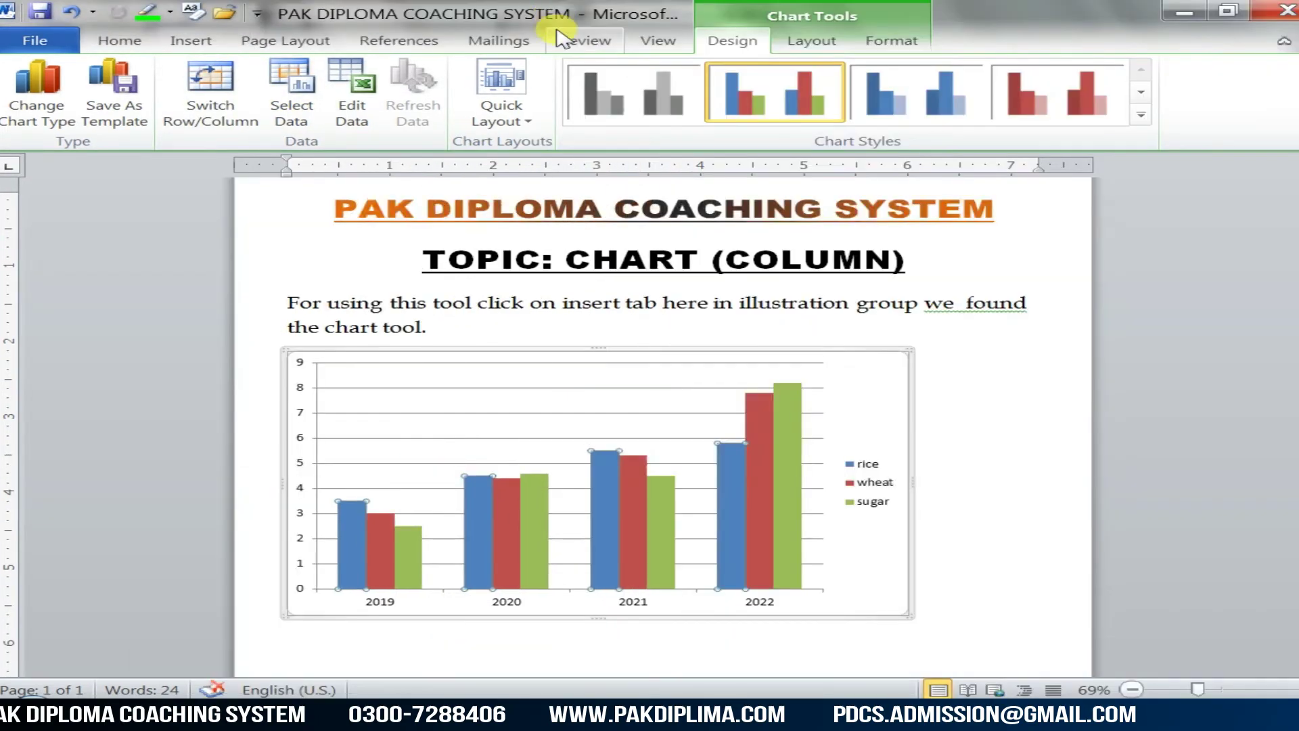
- Insert an oval shape over the lower-right area of the chart
left_click(820, 44)
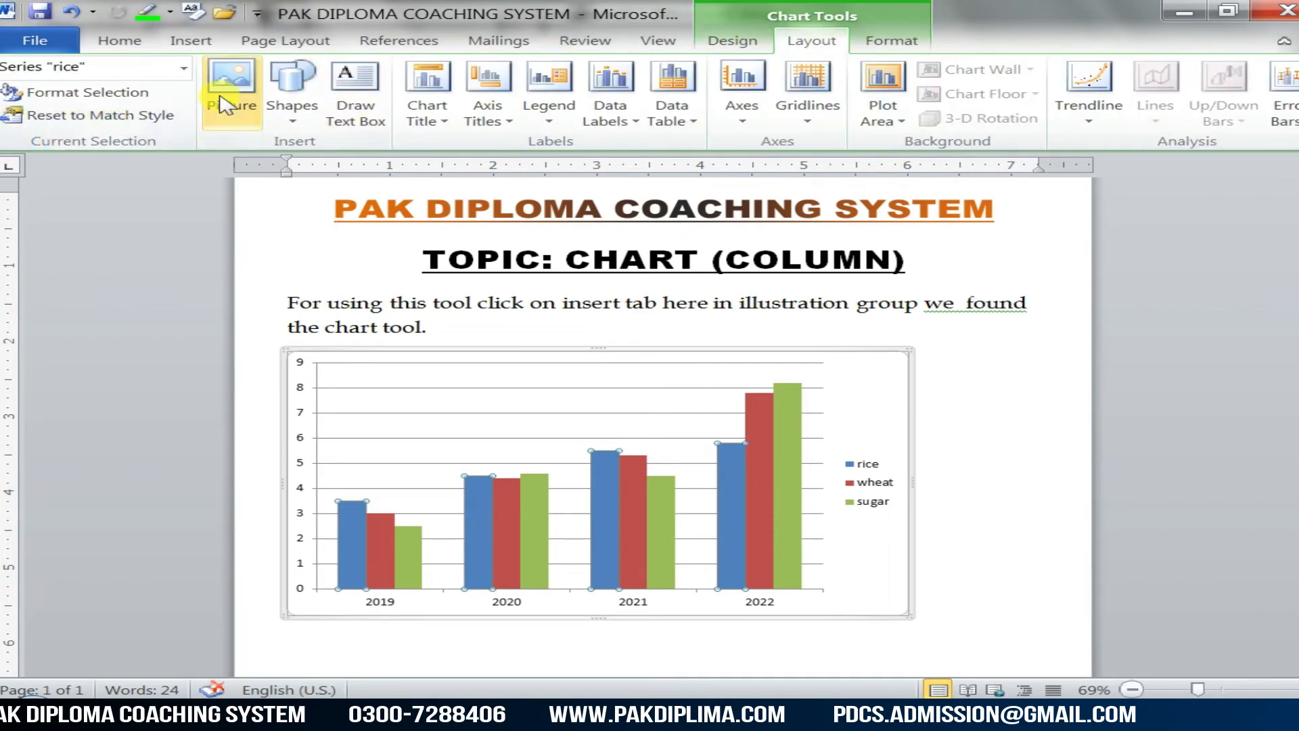
left_click(278, 126)
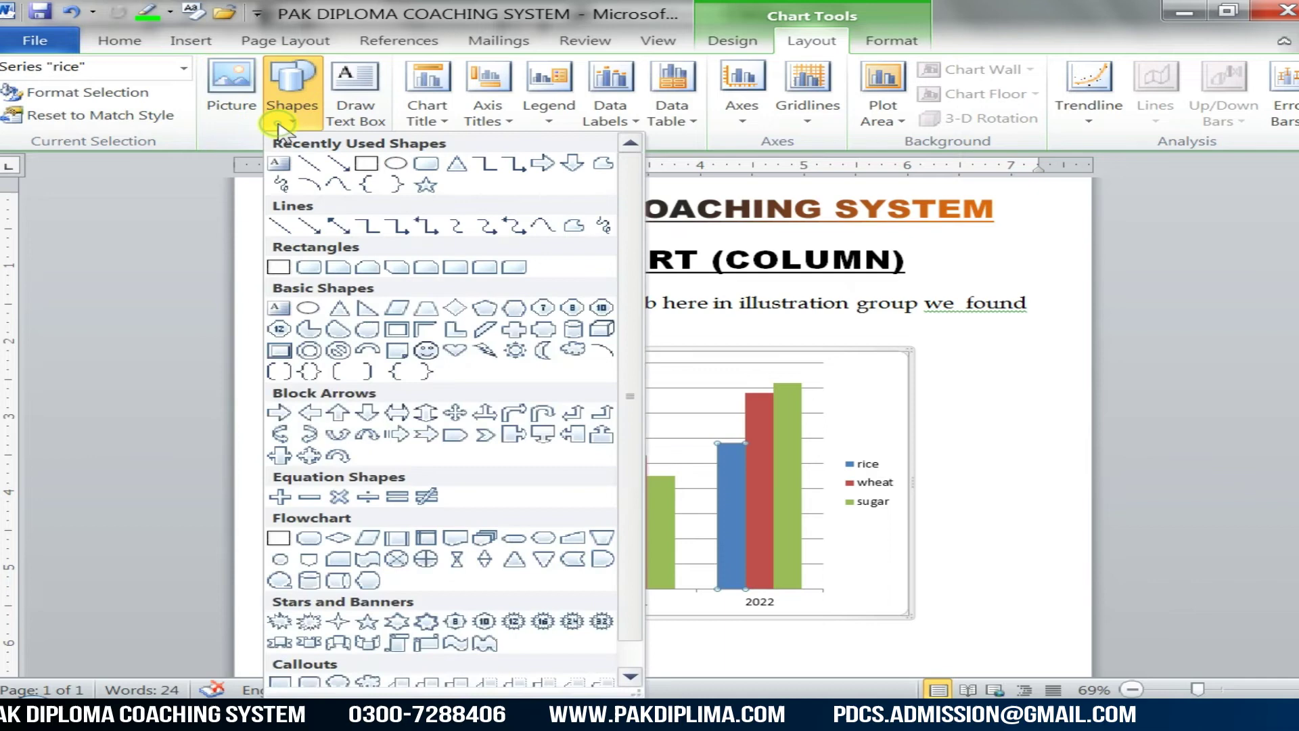
left_click(387, 164)
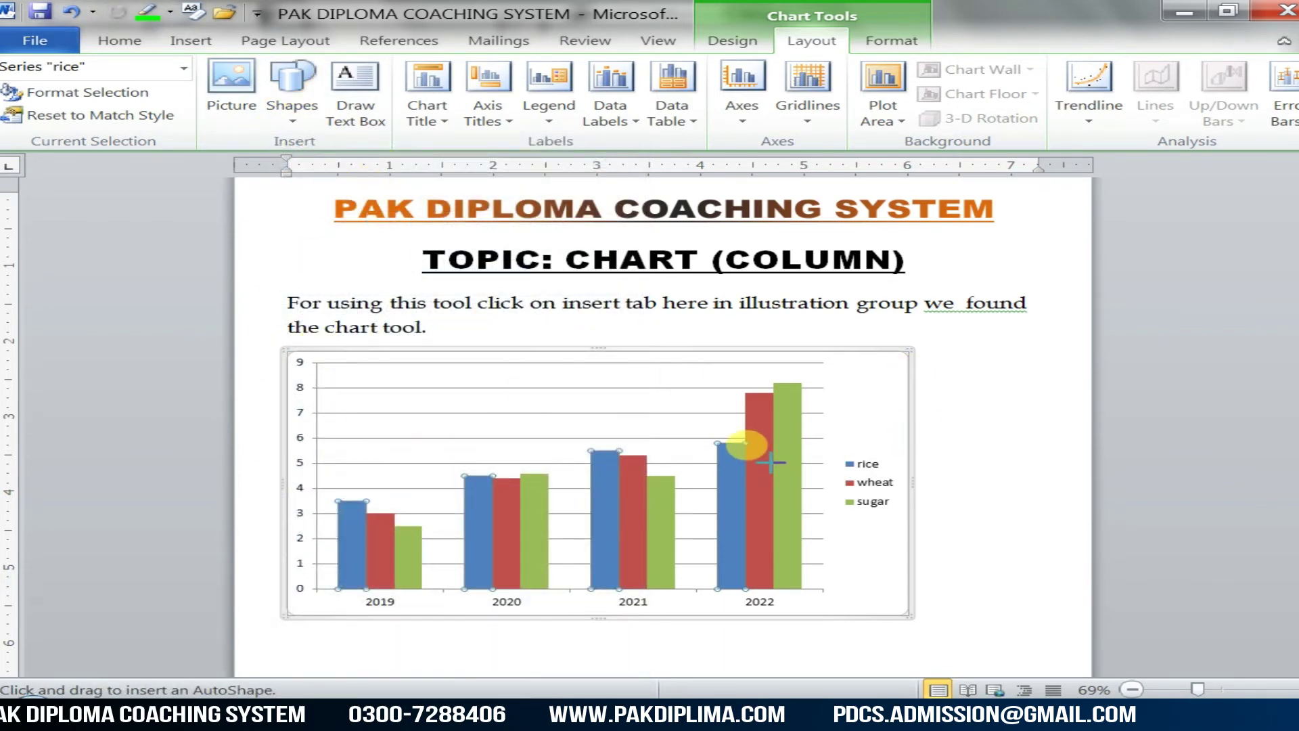
scroll(771, 462, "down", 1)
mouse_move(849, 509)
left_mouse_down()
mouse_move(887, 542)
mouse_move(1061, 609)
mouse_move(1087, 651)
mouse_move(1055, 630)
left_mouse_up()
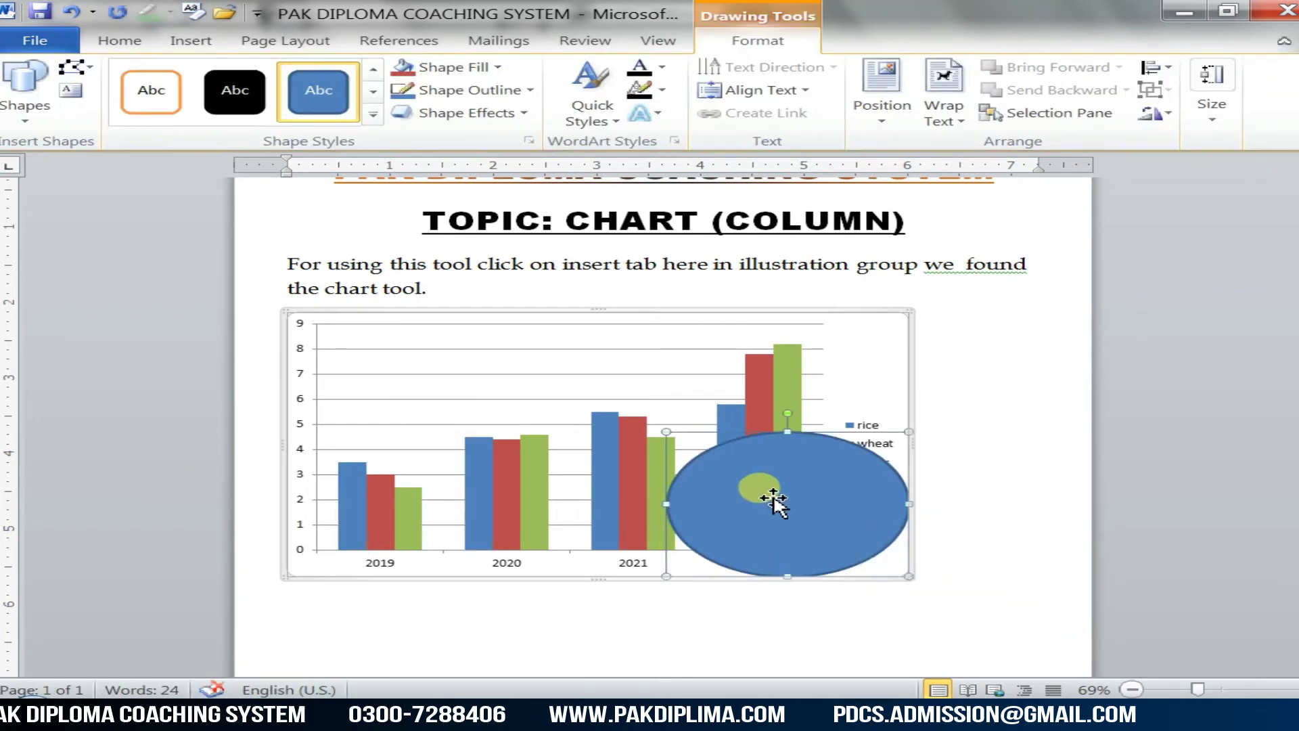
- Shrink the oval and place it in the chart's lower-right corner, below the legend
mouse_move(774, 499)
left_mouse_down()
mouse_move(870, 429)
mouse_move(572, 640)
mouse_move(409, 685)
mouse_move(403, 649)
left_mouse_up()
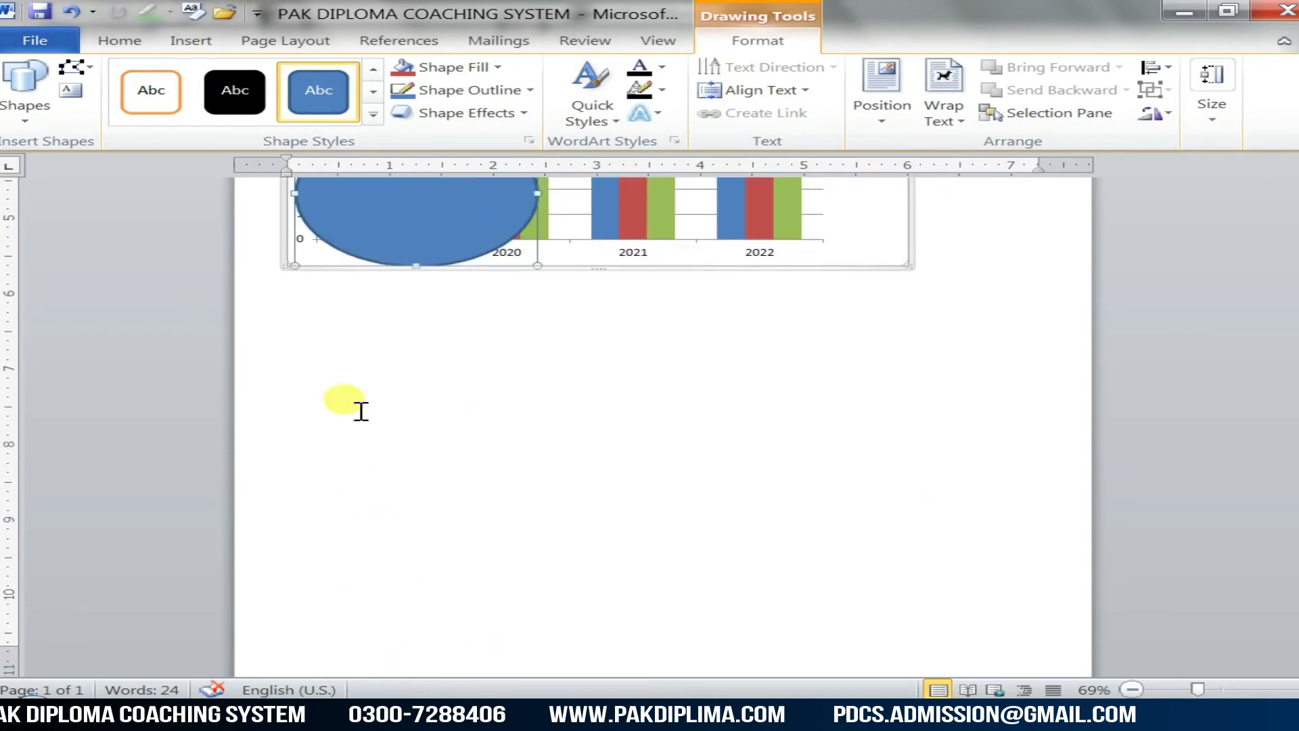
scroll(354, 370, "up", 3)
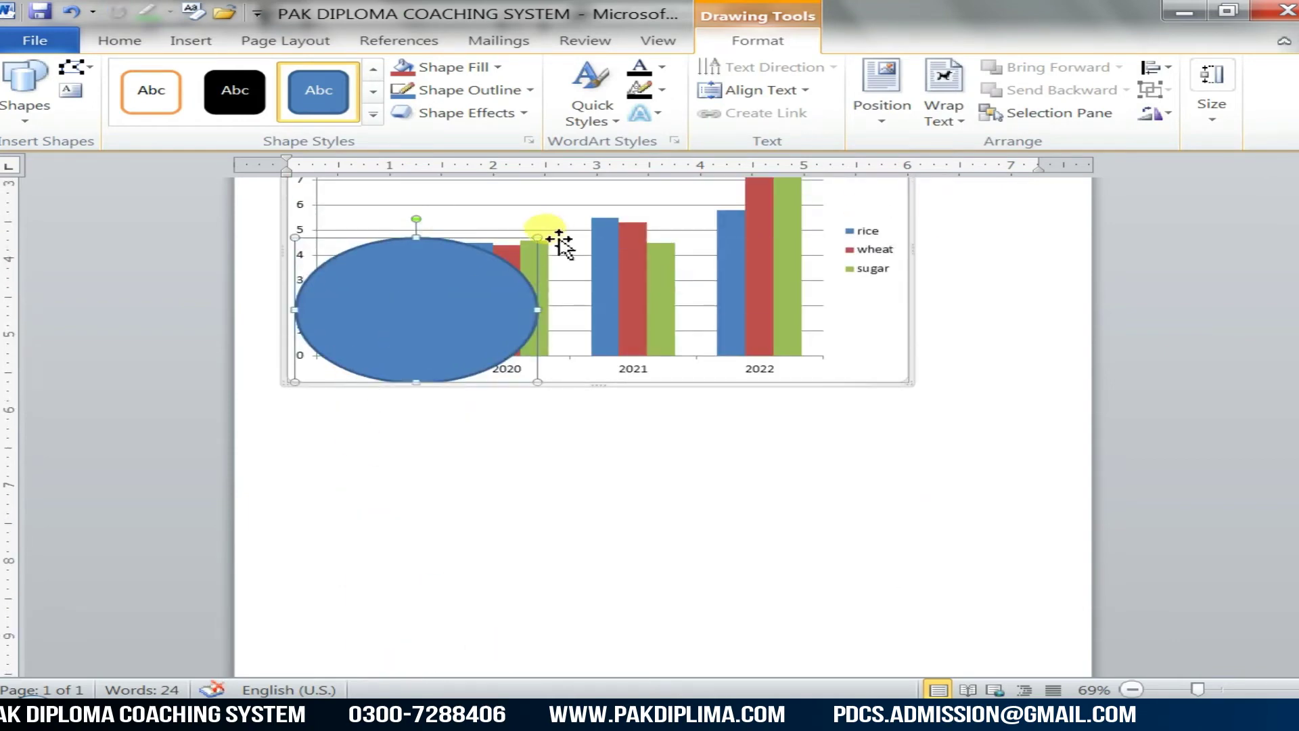
left_click_drag(540, 238, 865, 357)
scroll(745, 304, "up", 2)
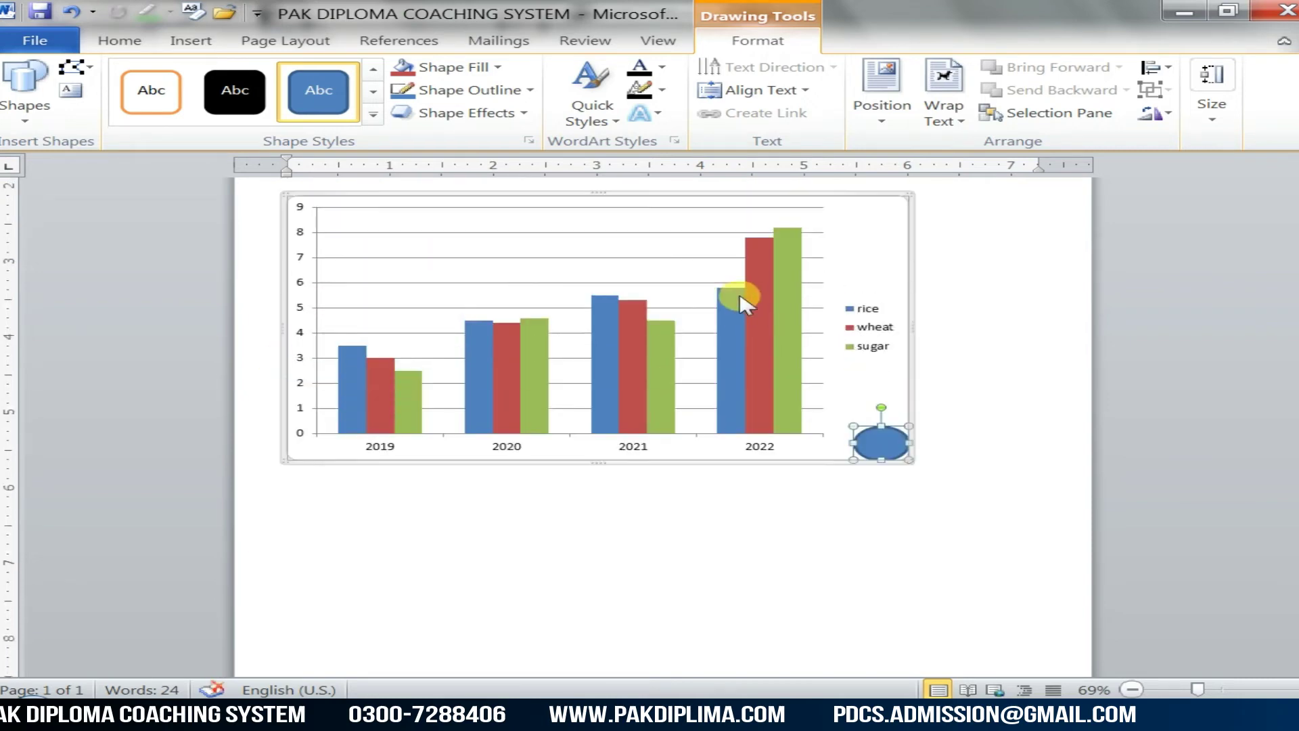
- Delete the oval shape from the chart's lower-right corner
scroll(743, 441, "down", 2)
scroll(749, 440, "up", 1)
scroll(749, 438, "up", 3)
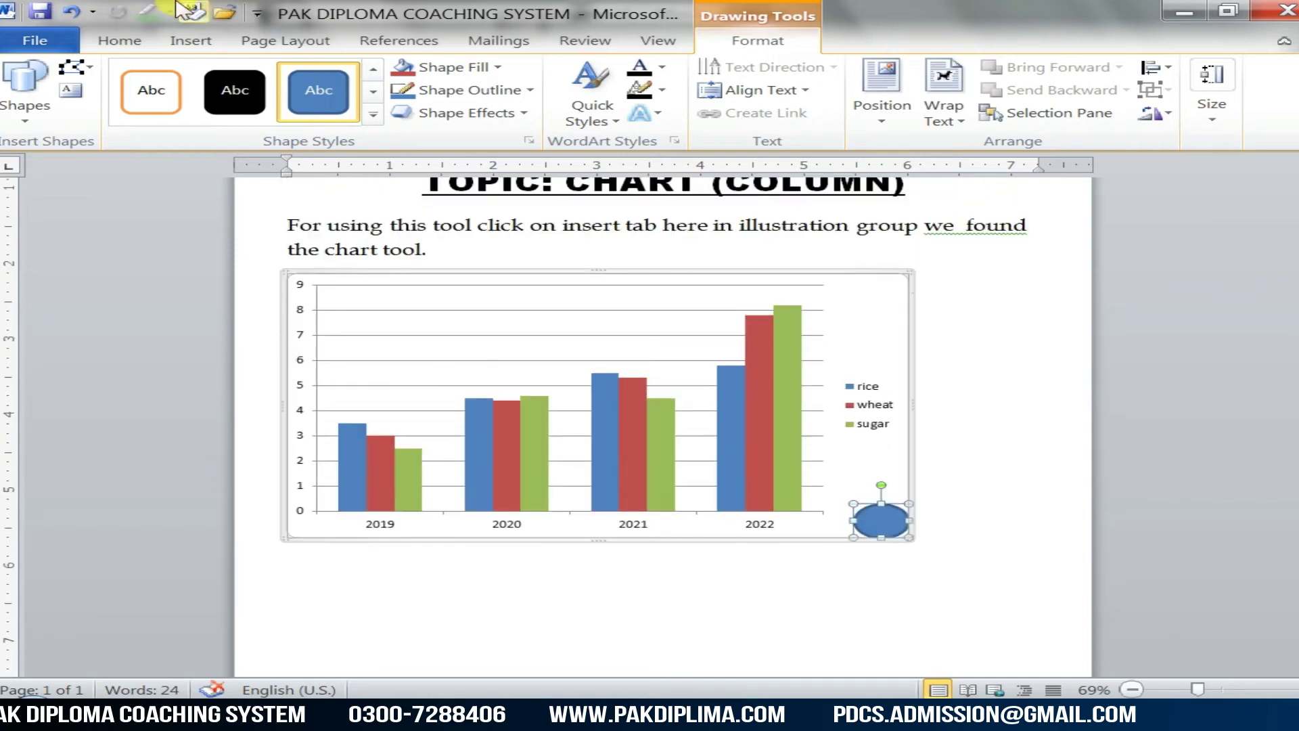
left_click(657, 40)
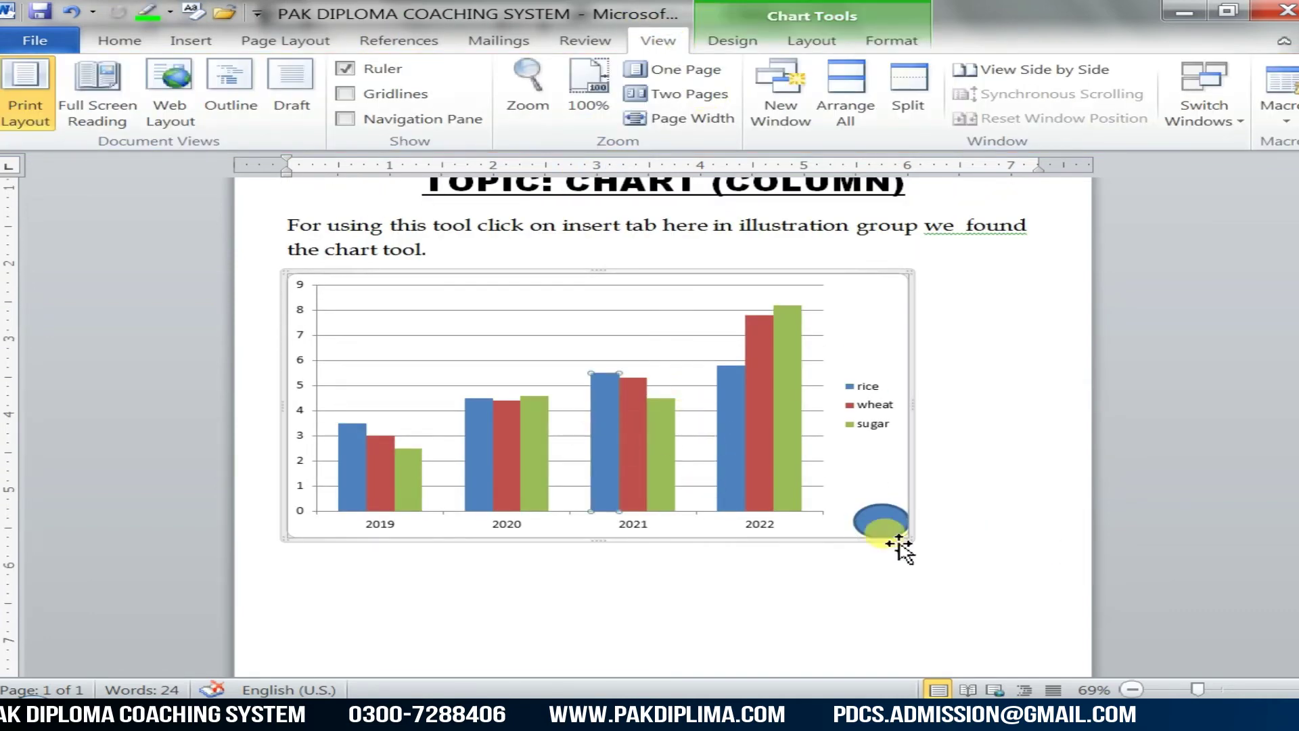
left_click(876, 526)
key("Delete")
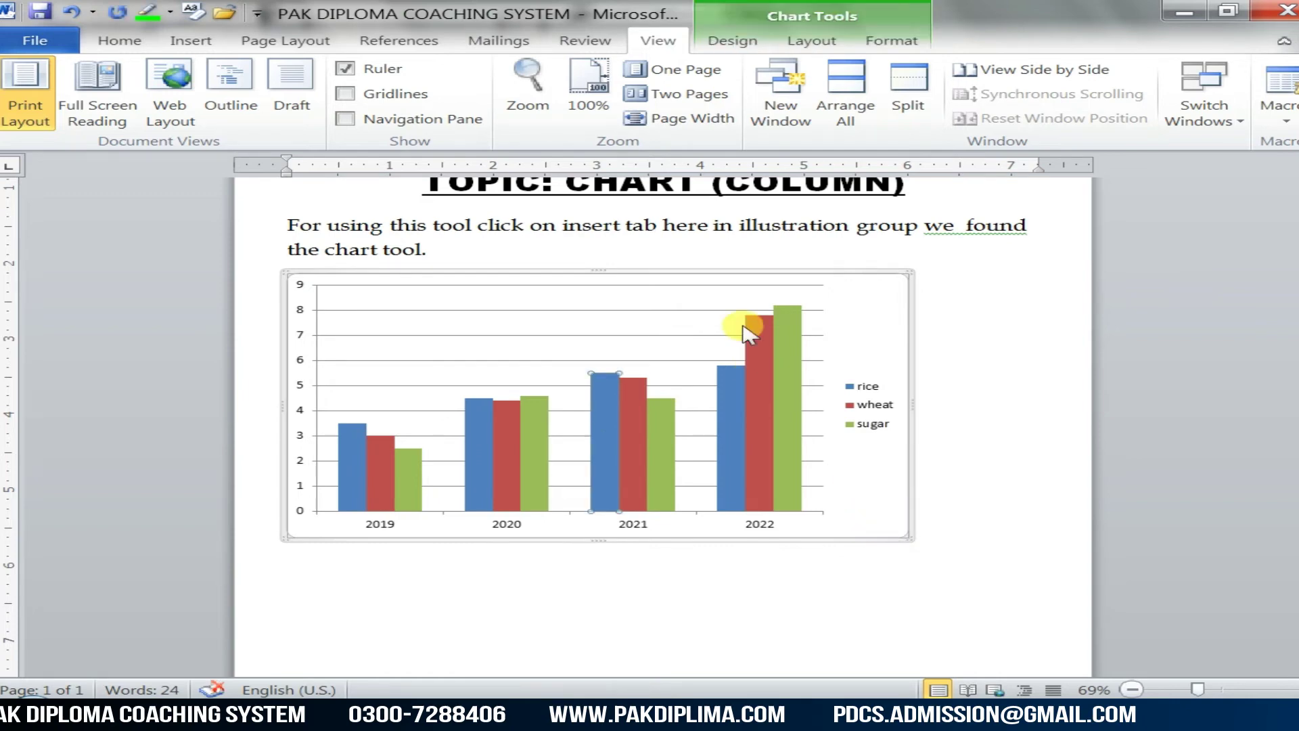
- Give only the 2019 rice column the darkest theme purple as both fill and outline
left_click(892, 41)
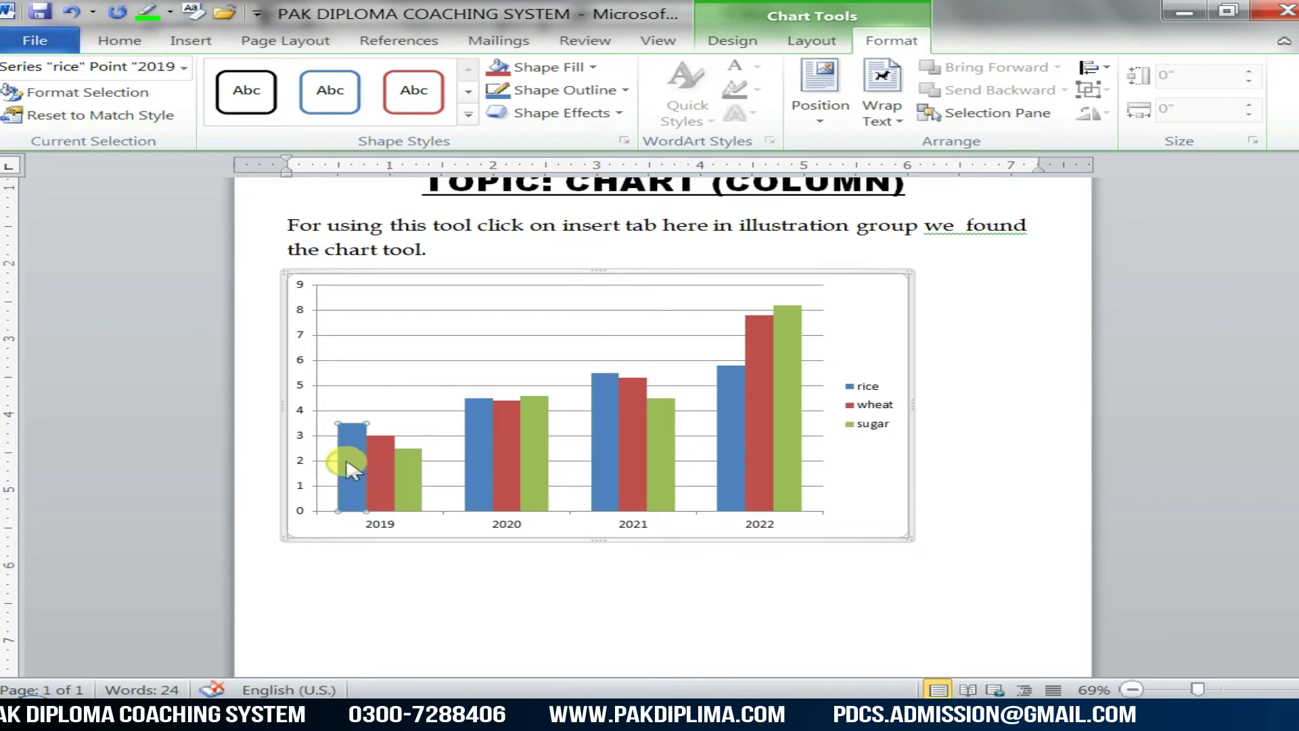
left_click(594, 68)
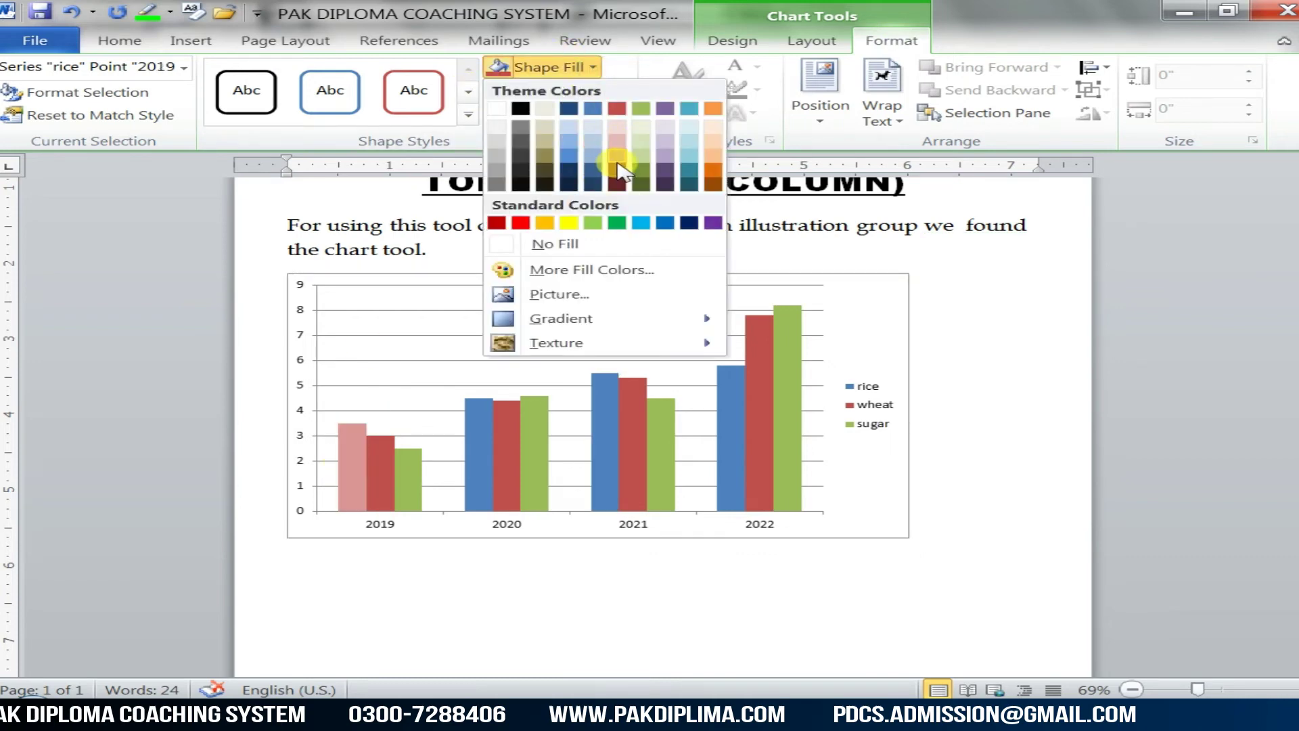
left_click(665, 183)
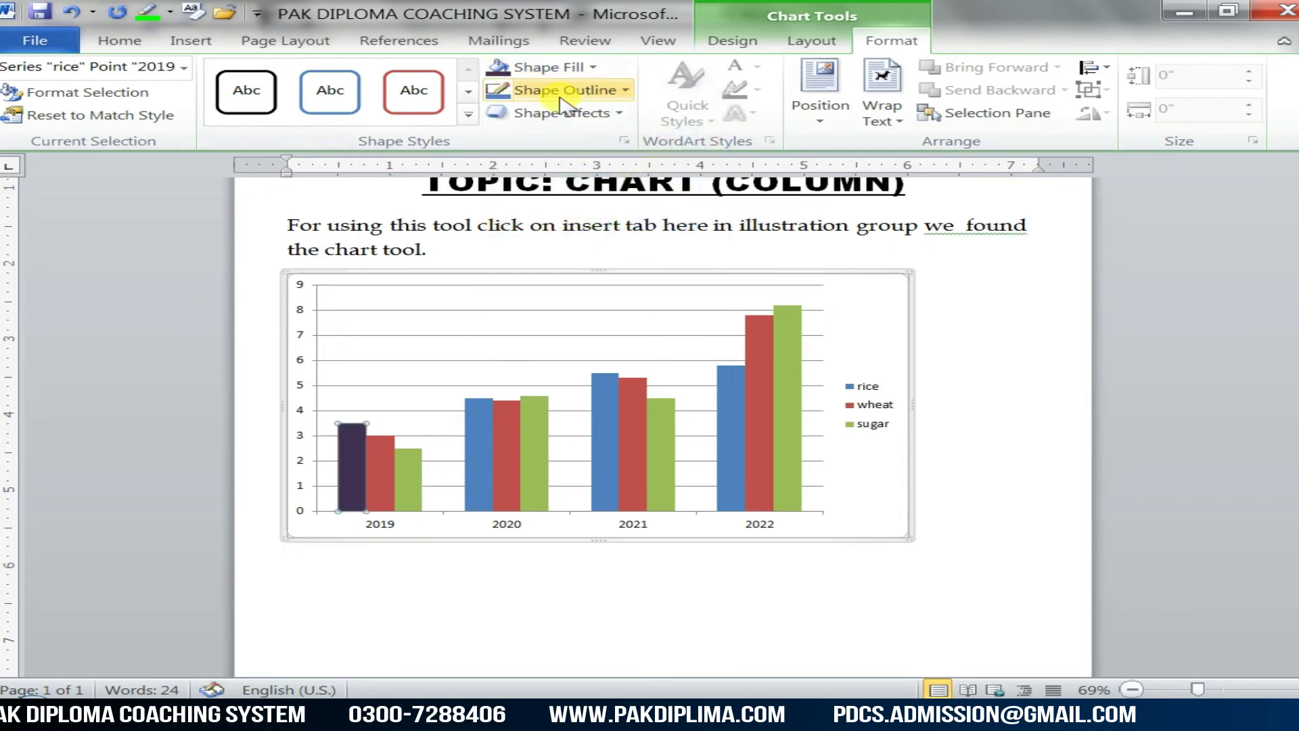
left_click(607, 93)
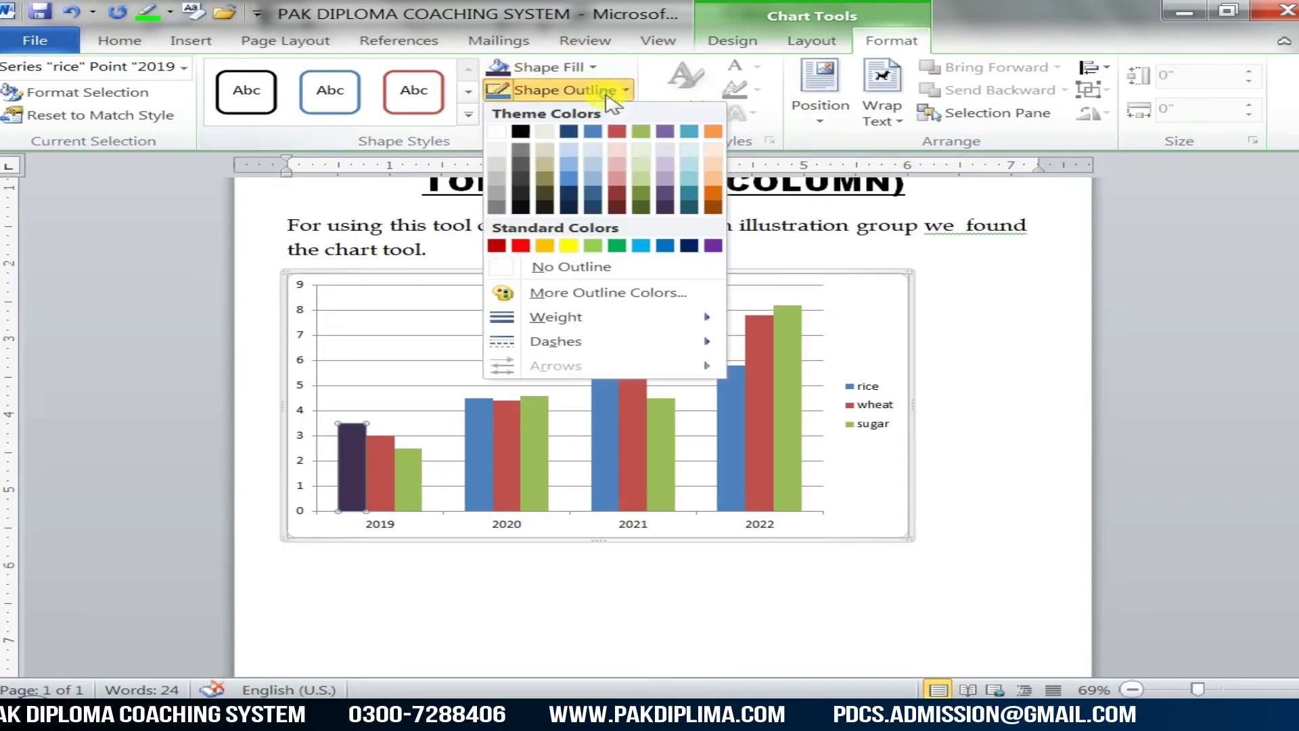
left_click(665, 206)
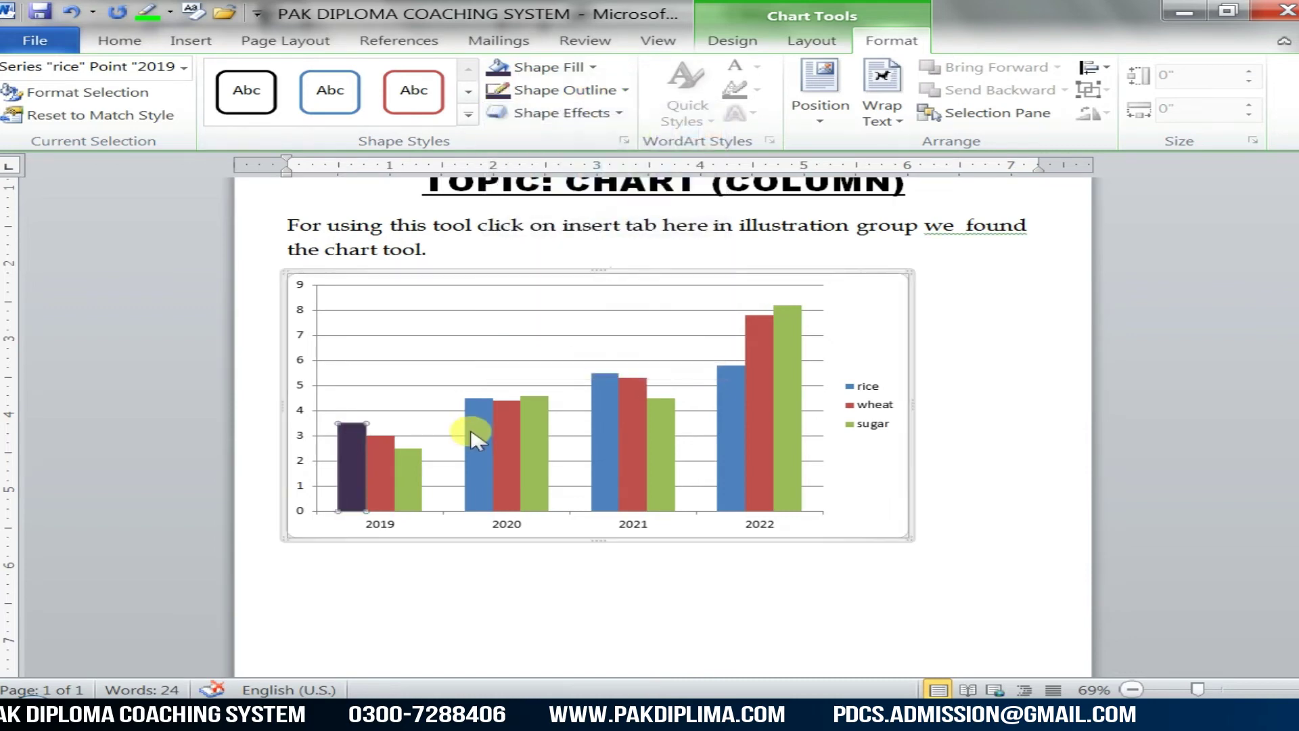
- Recolour the 2020 rice column with the darkest theme purple fill and a matching outline
left_click(593, 68)
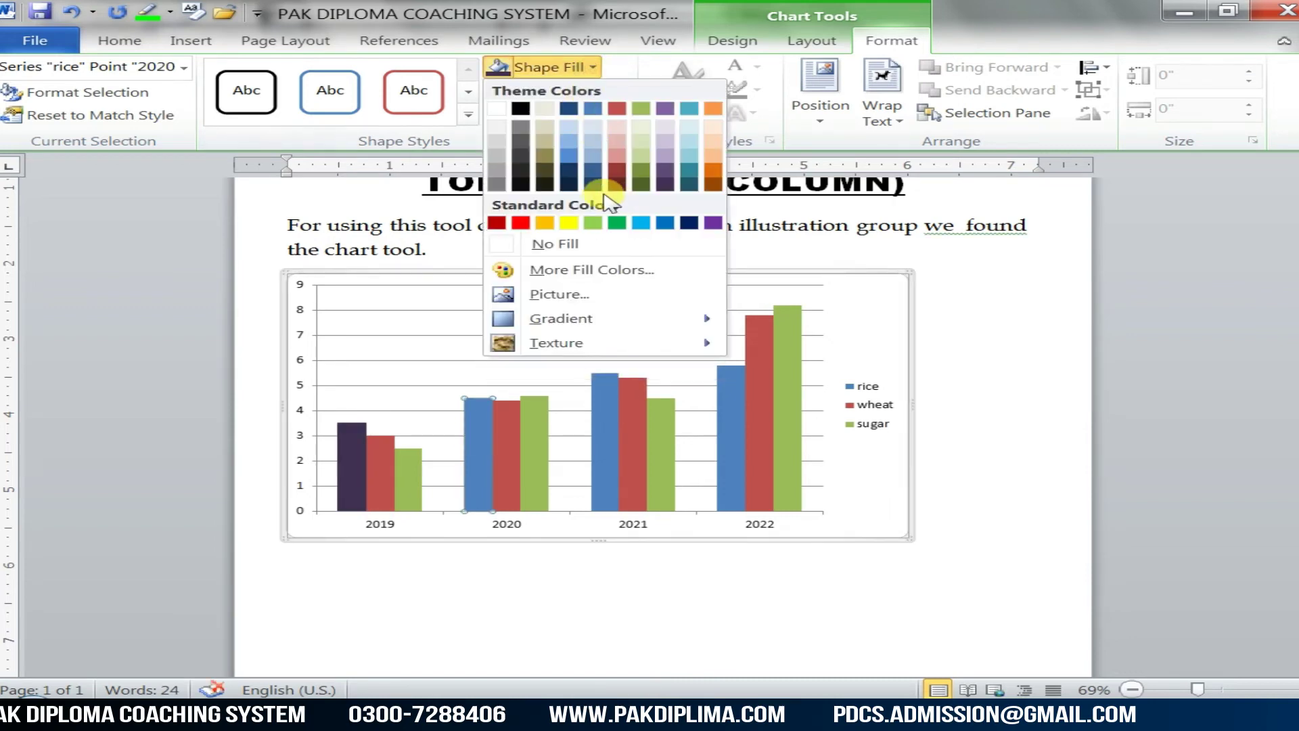
left_click(666, 186)
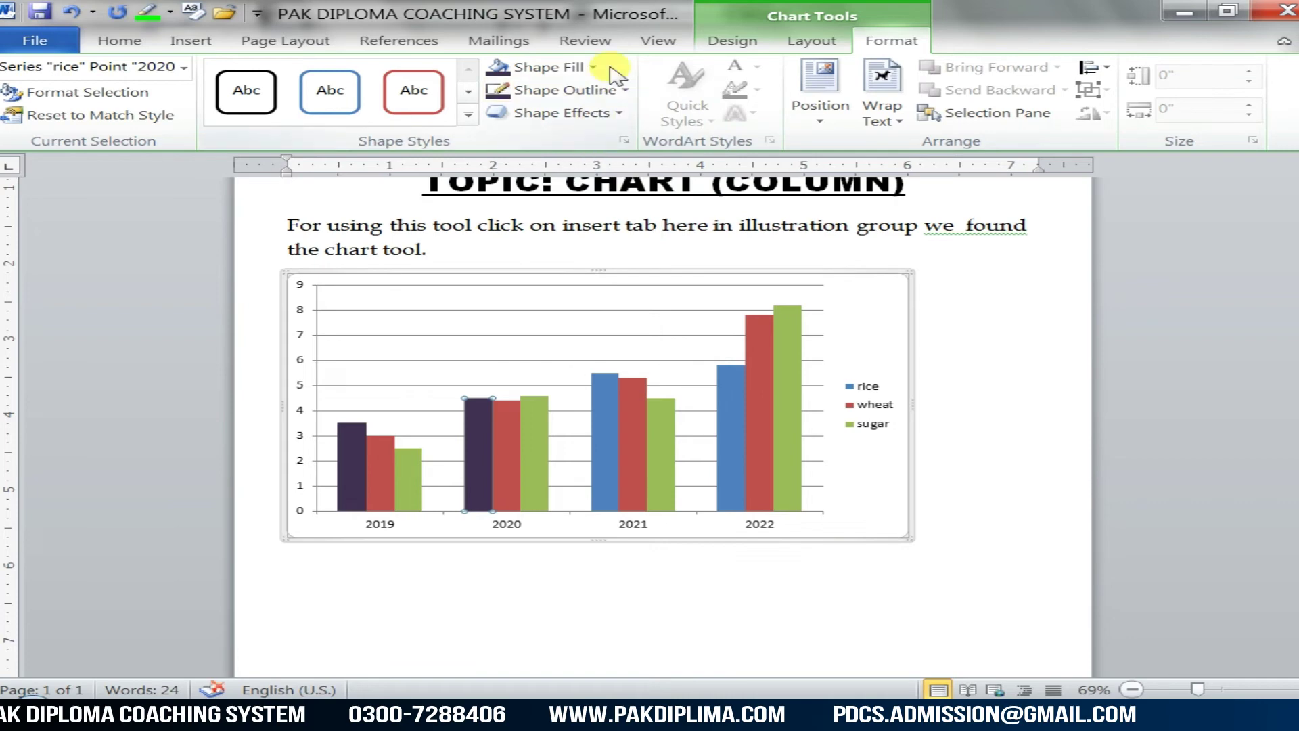
left_click(624, 90)
left_click(667, 199)
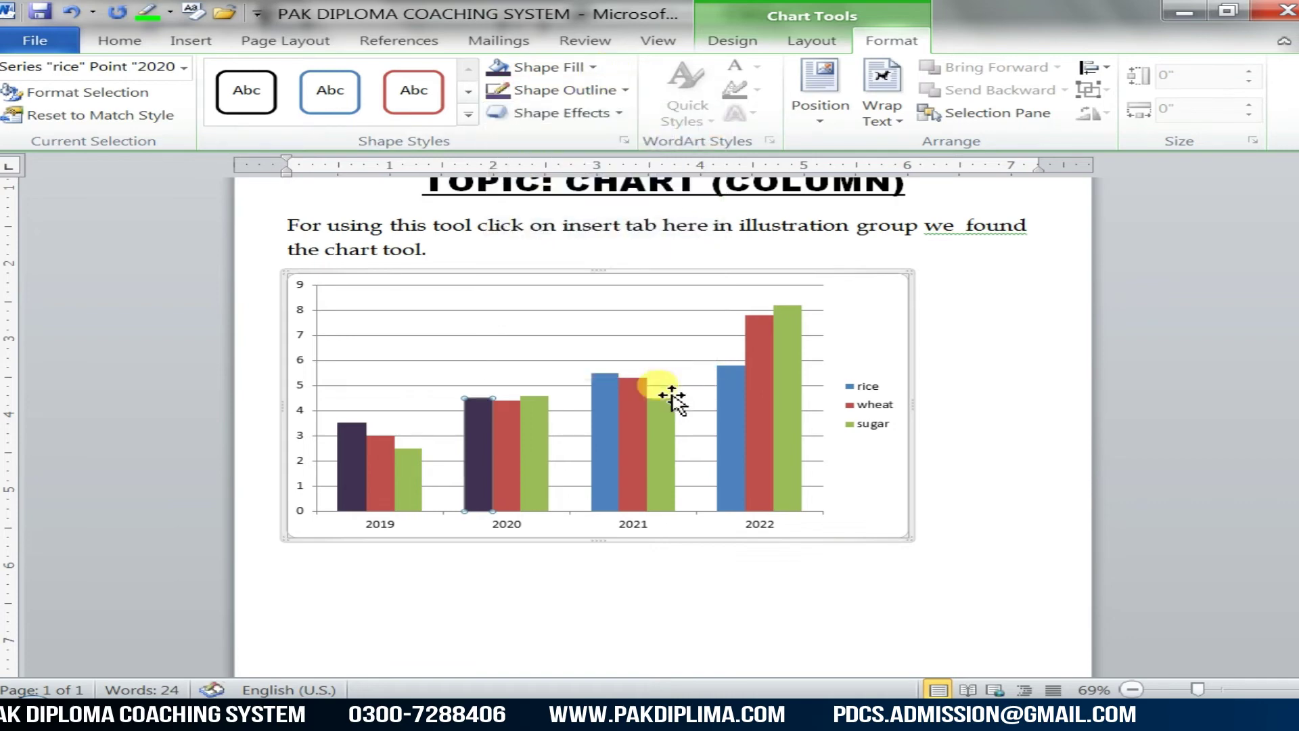
- Apply the darkest theme purple fill and outline to the 2021 rice column
left_click(582, 67)
left_click(672, 188)
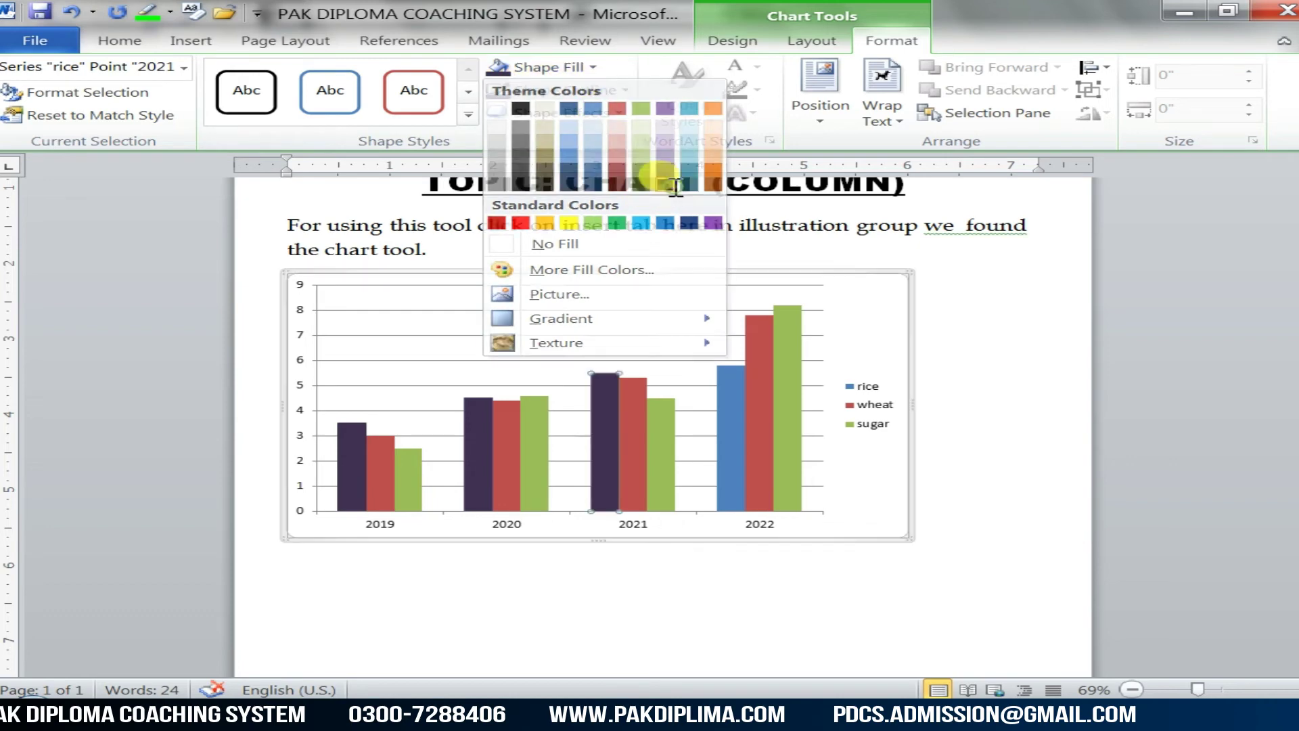
left_click(623, 90)
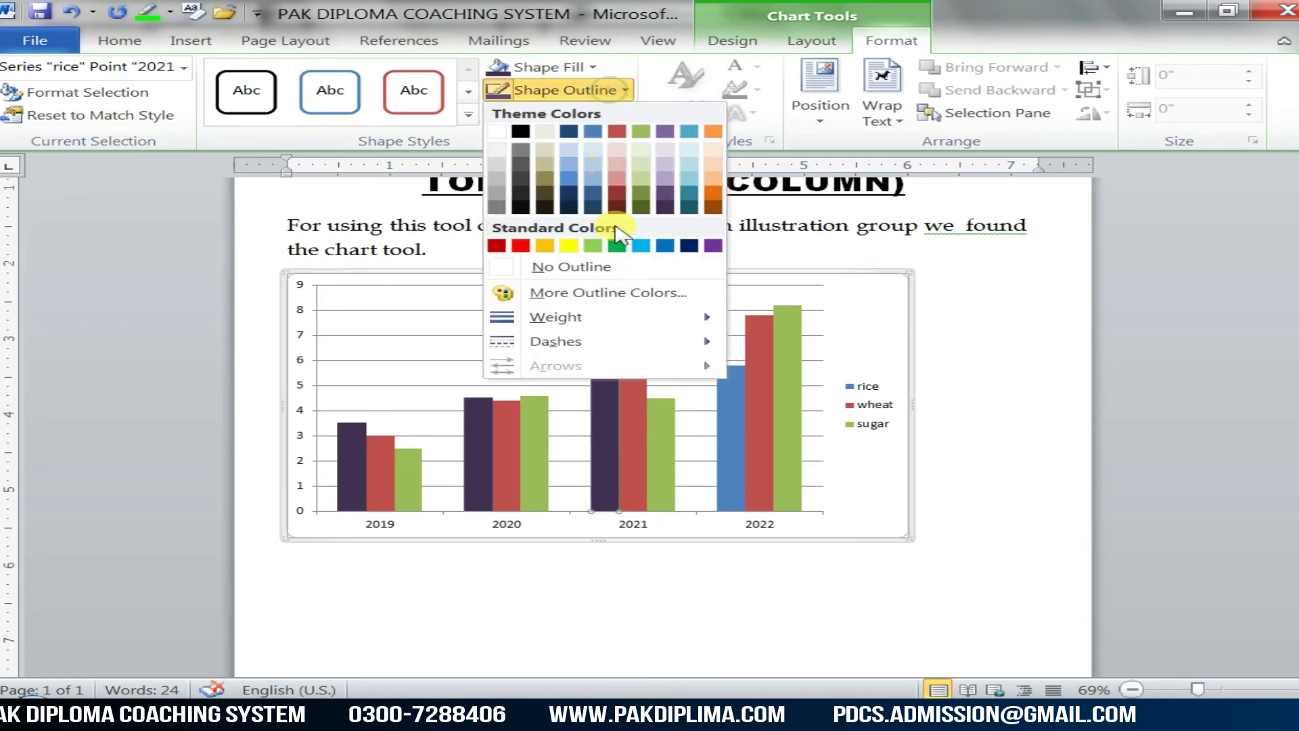
left_click(665, 200)
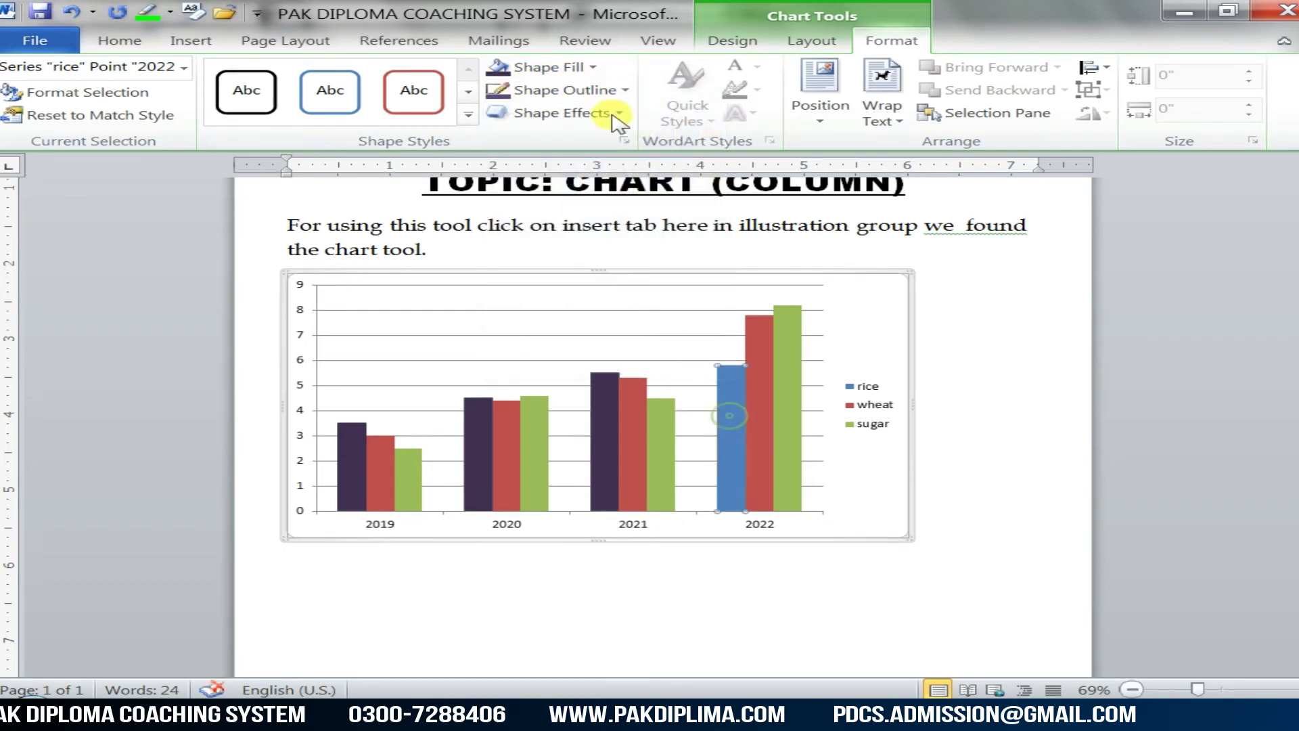
- Set the 2022 rice column's fill and outline to the darkest theme purple and deselect the chart
left_click(582, 67)
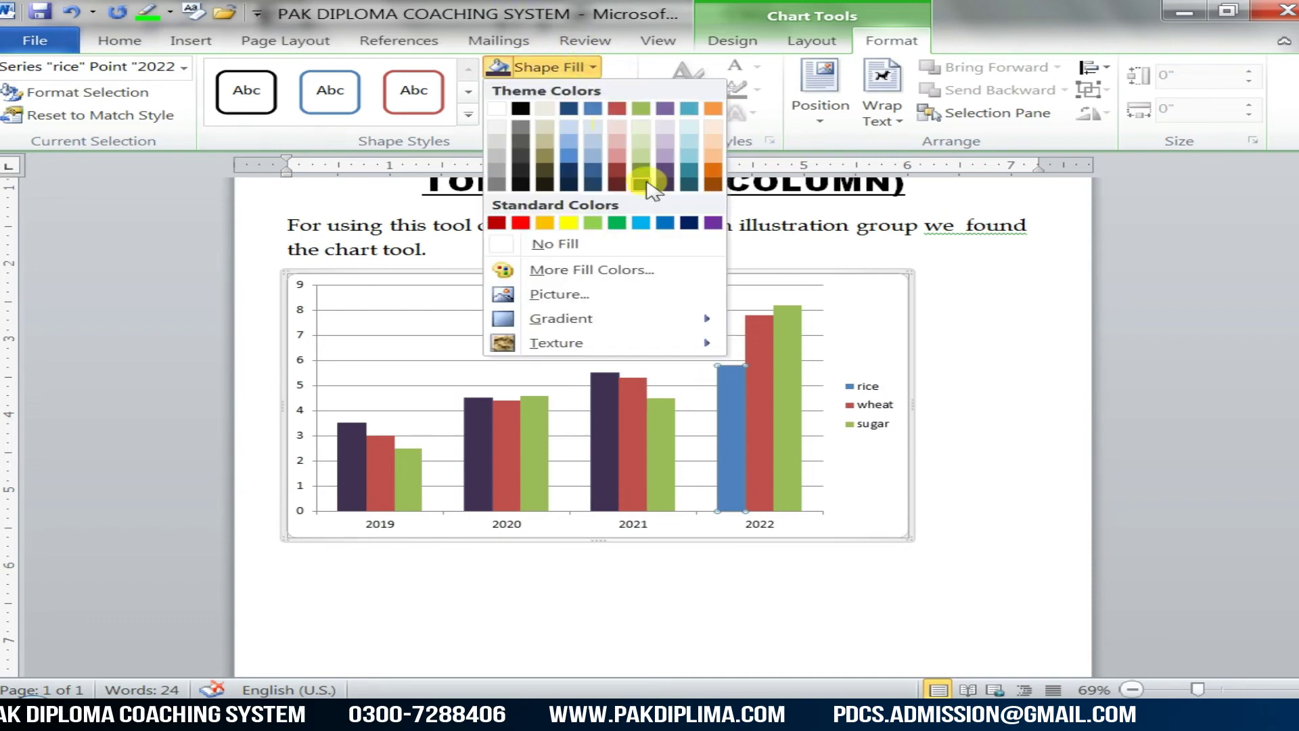
left_click(666, 184)
left_click(606, 91)
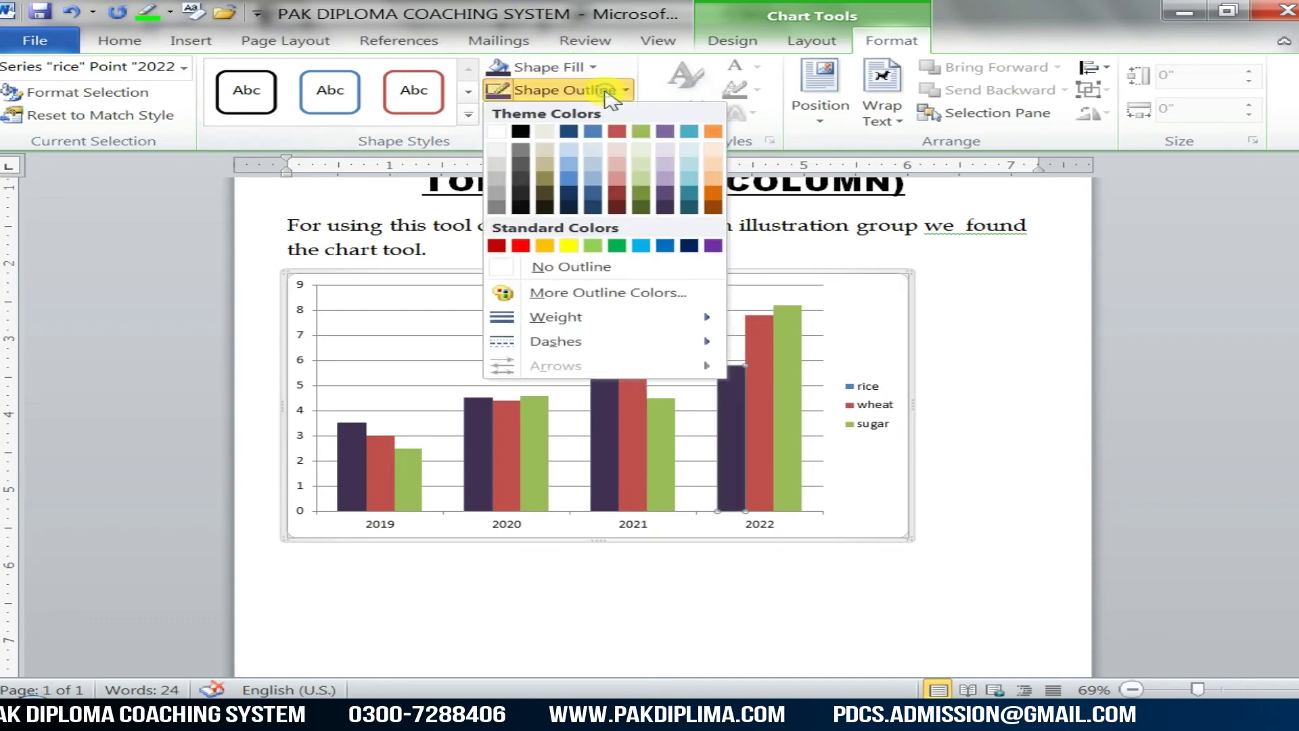
left_click(660, 203)
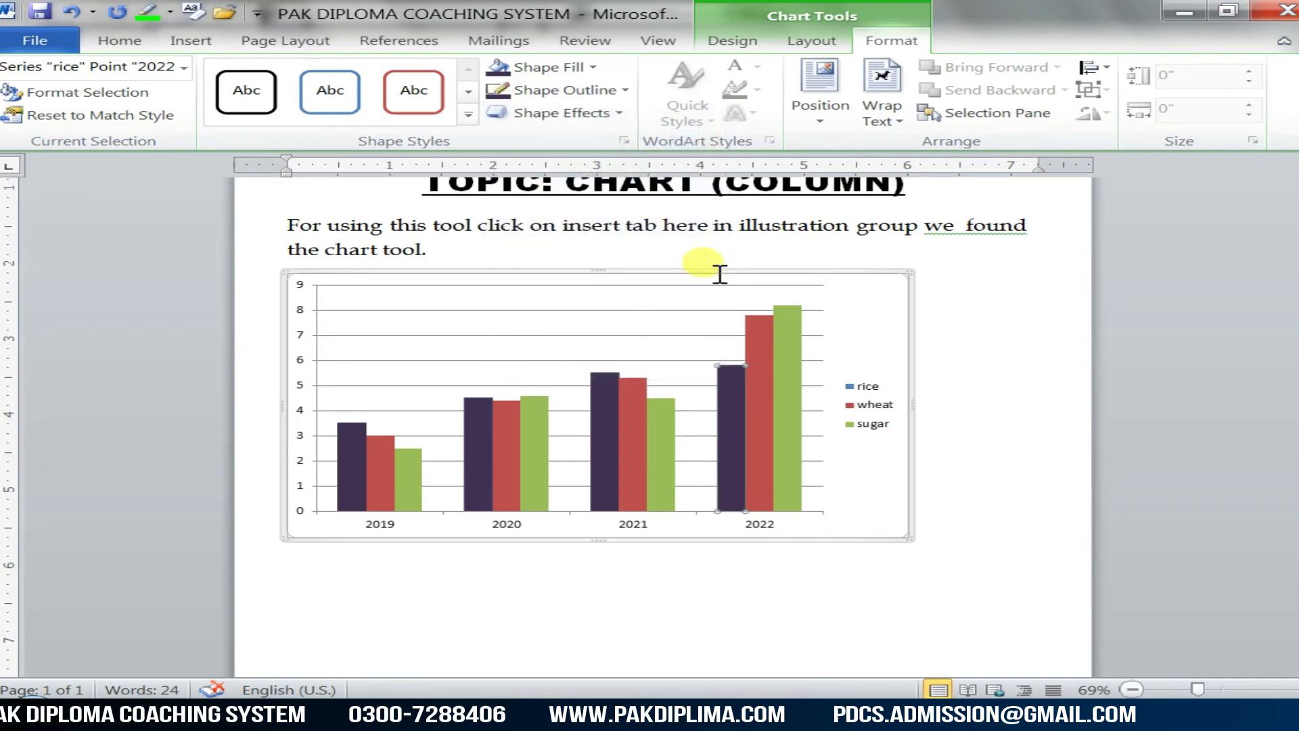
left_click(1037, 391)
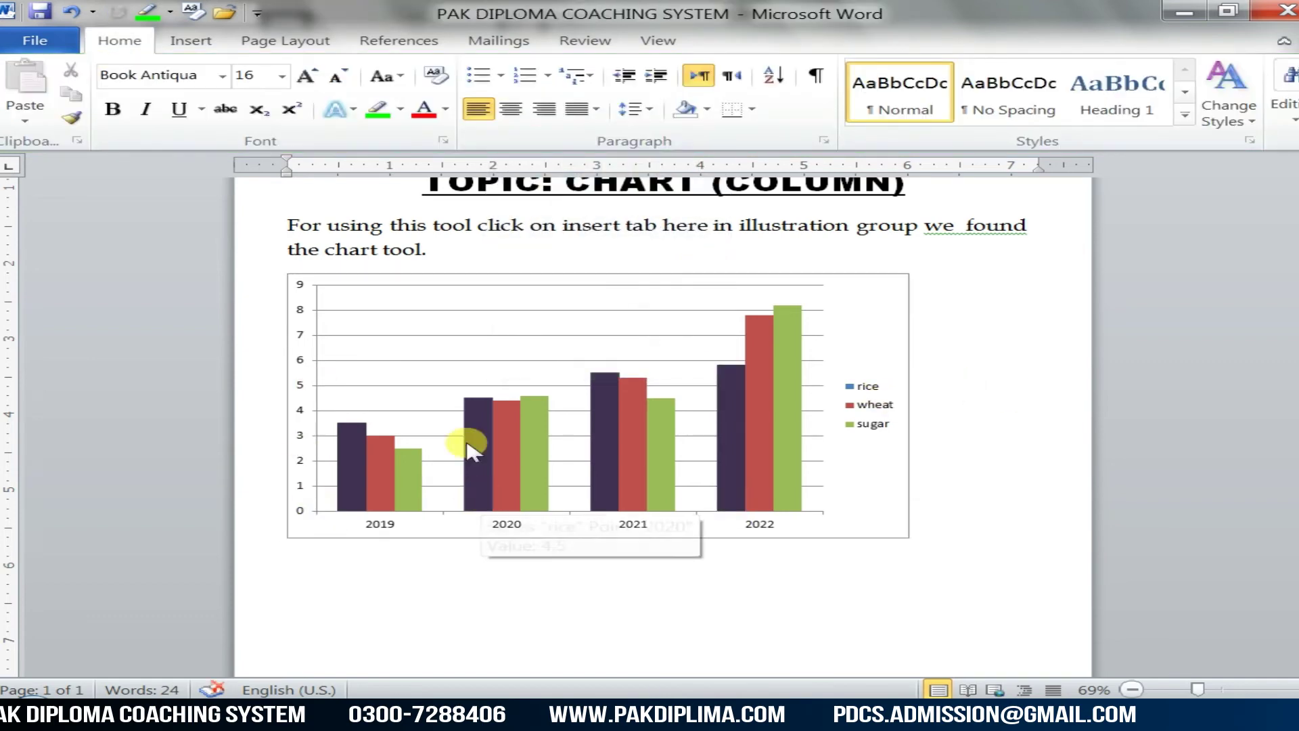
- Try the top-left, middle-centre and bottom-centre page positions with text wrapping for the chart
left_click(778, 541)
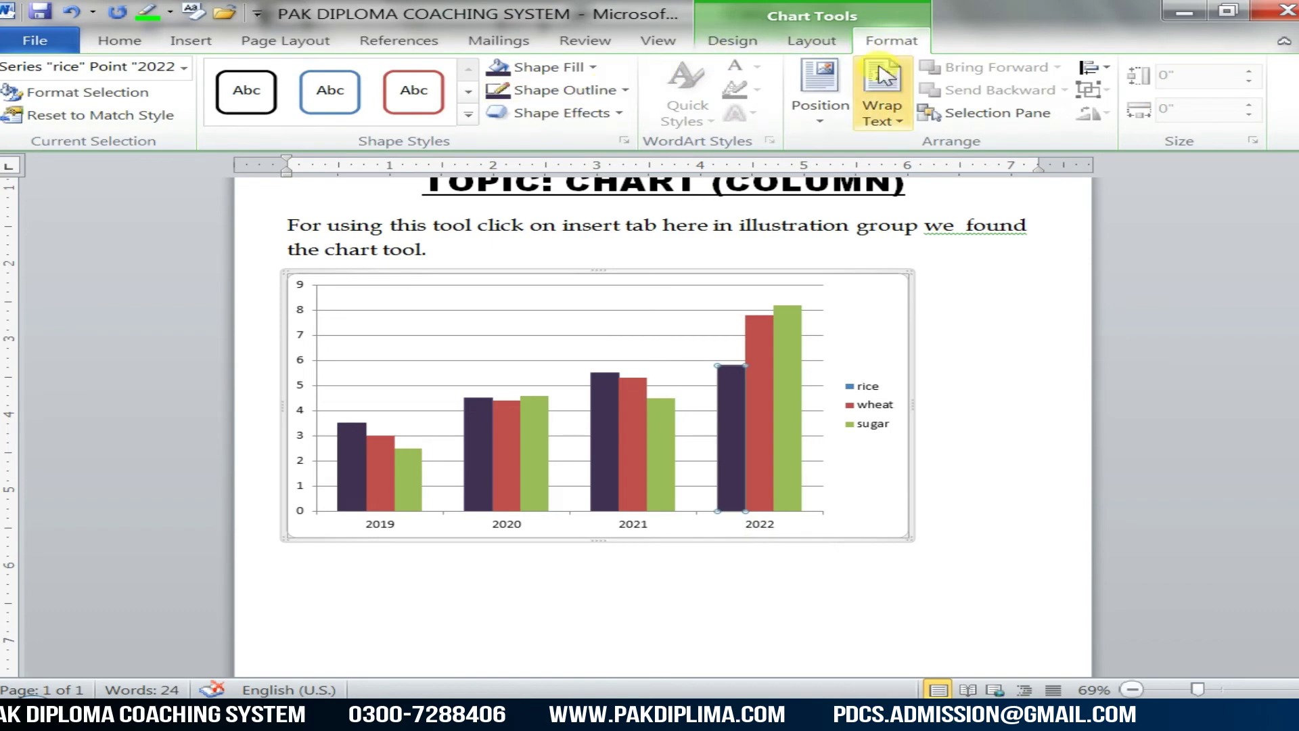
left_click(820, 112)
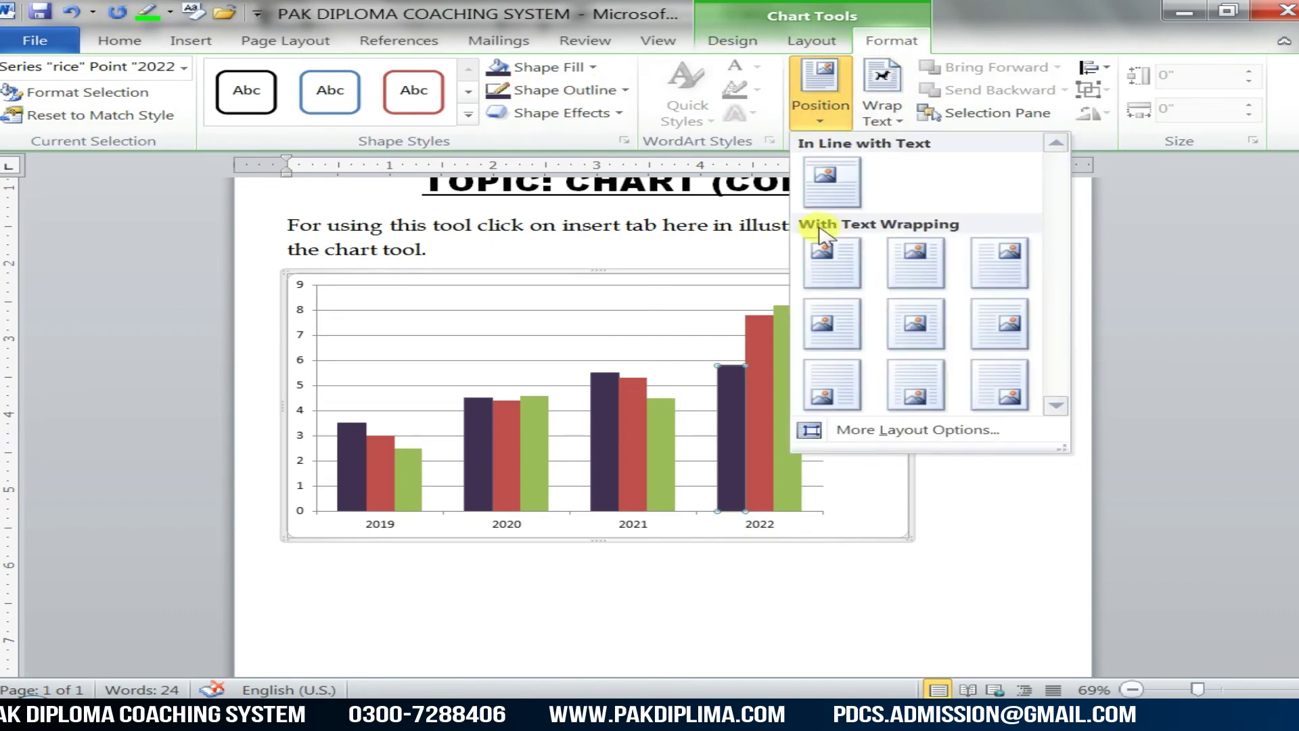
left_click(832, 261)
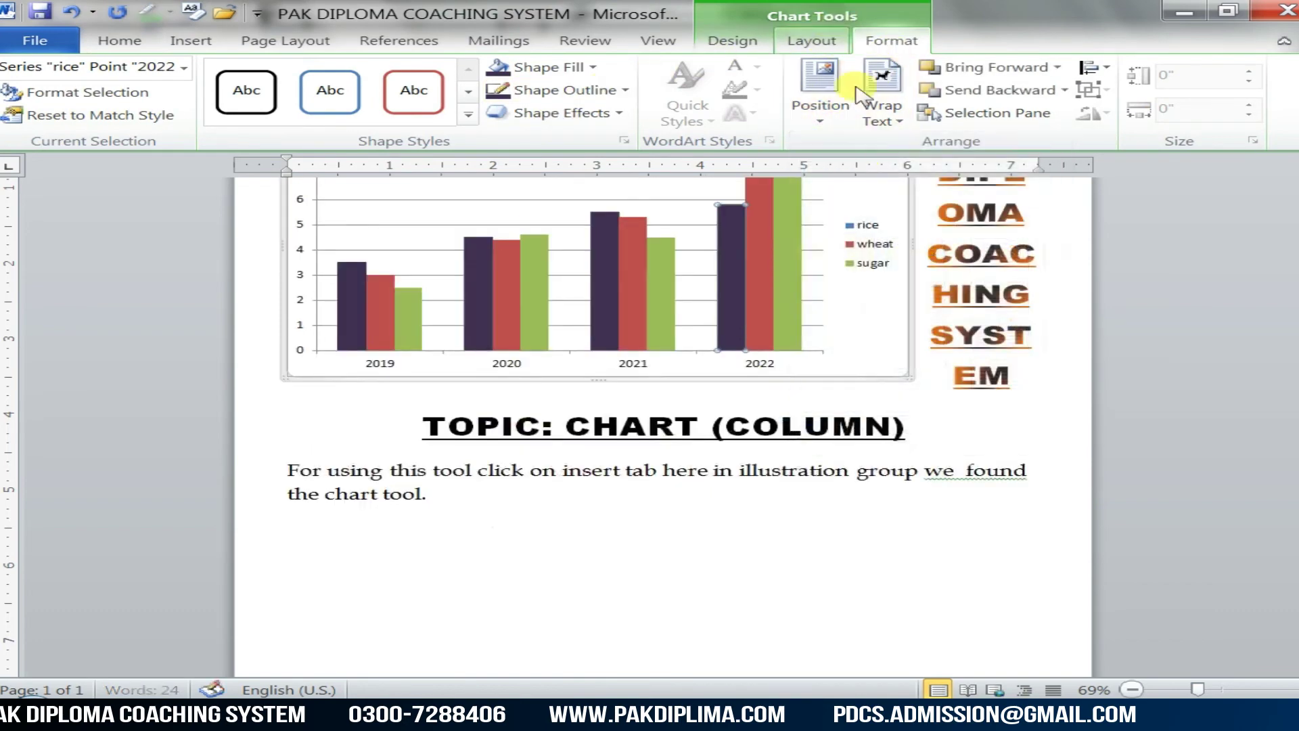
left_click(820, 109)
left_click(915, 331)
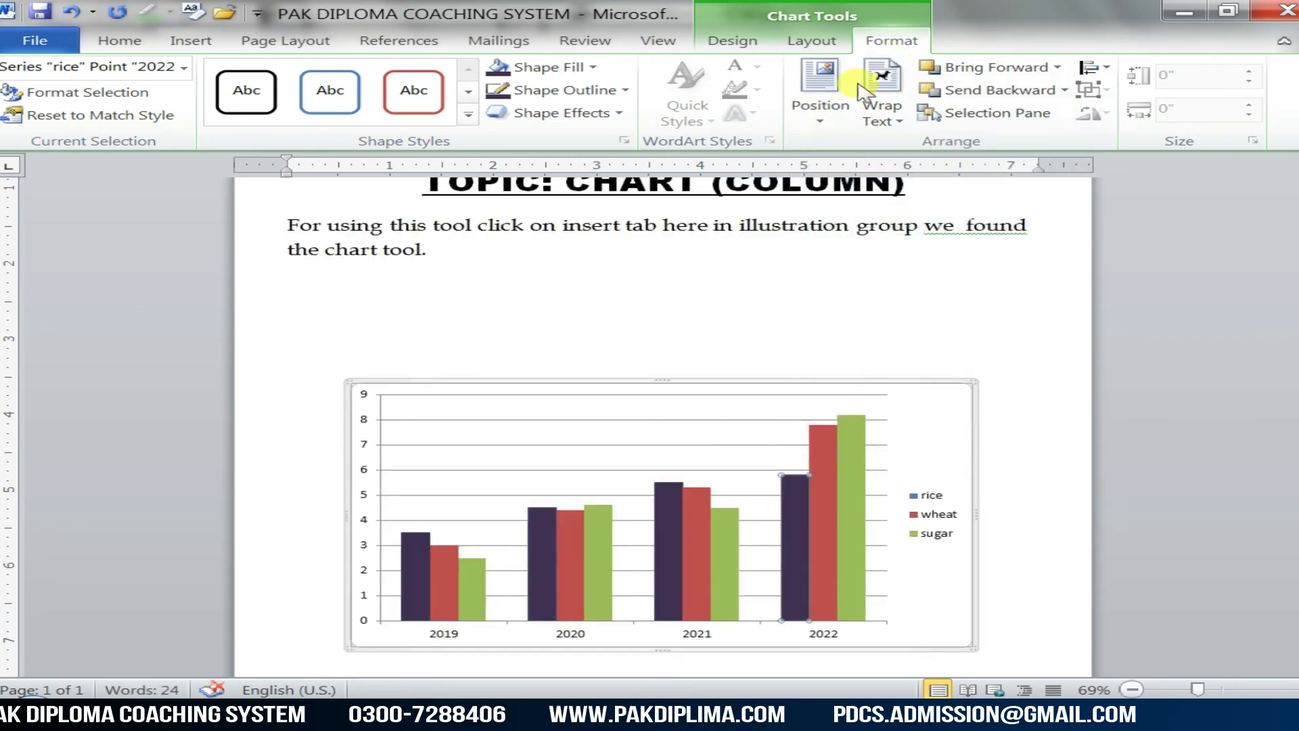
left_click(840, 111)
left_click(917, 386)
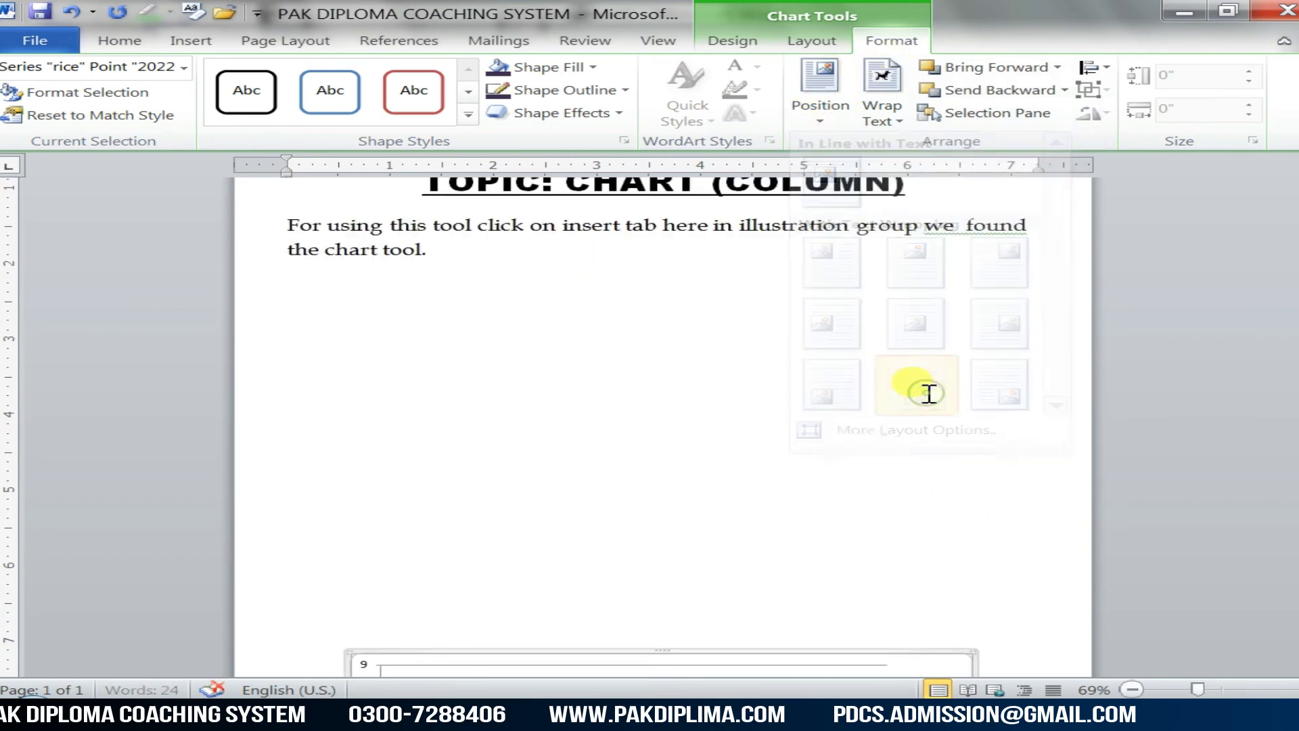
scroll(933, 420, "down", 3)
scroll(934, 429, "up", 4)
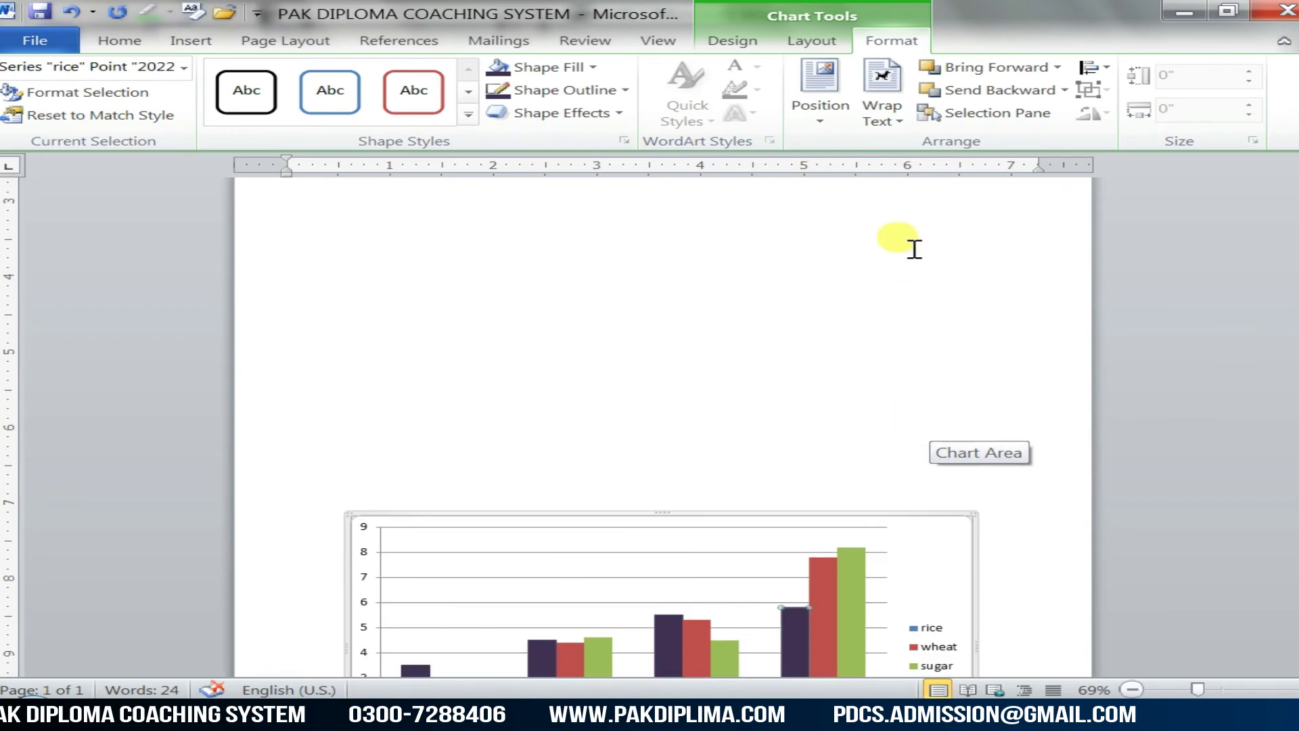
- Retry the chart's top-left page position and settle on the middle-left position with text wrapping
left_click(805, 115)
left_click(861, 255)
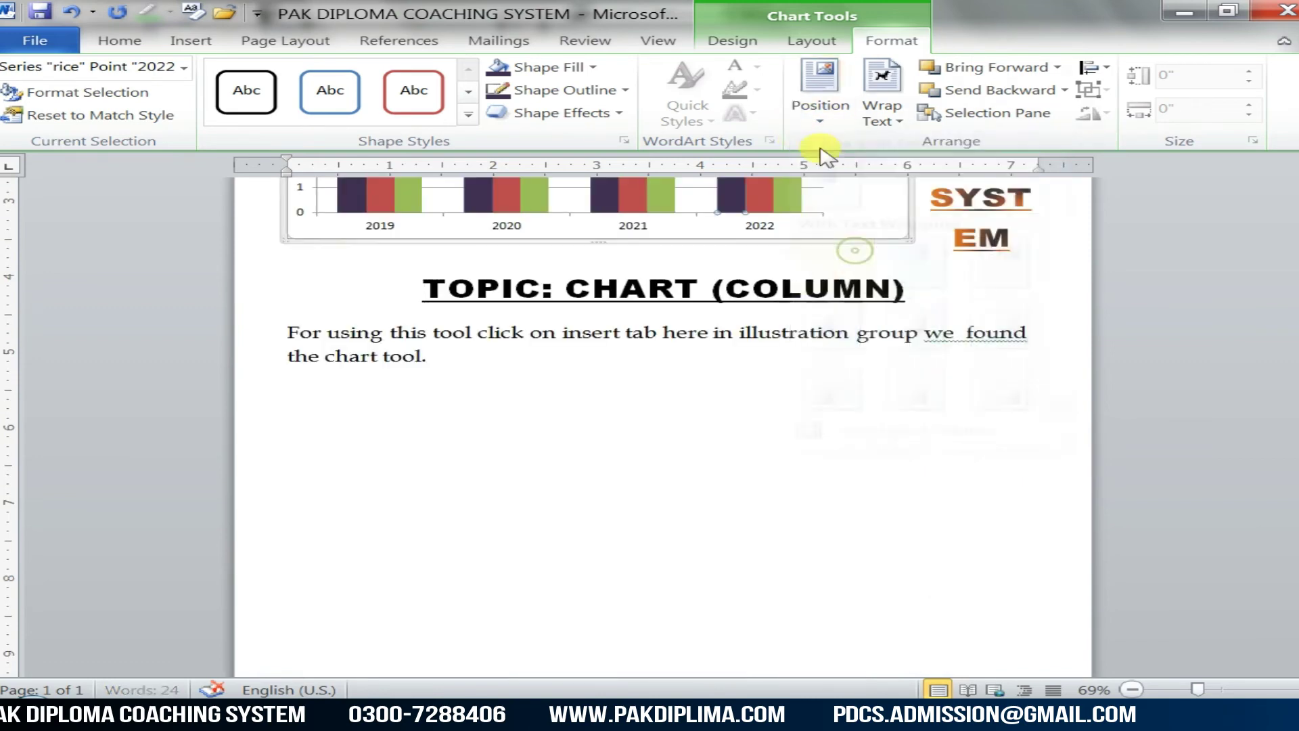
left_click(836, 124)
left_click(835, 323)
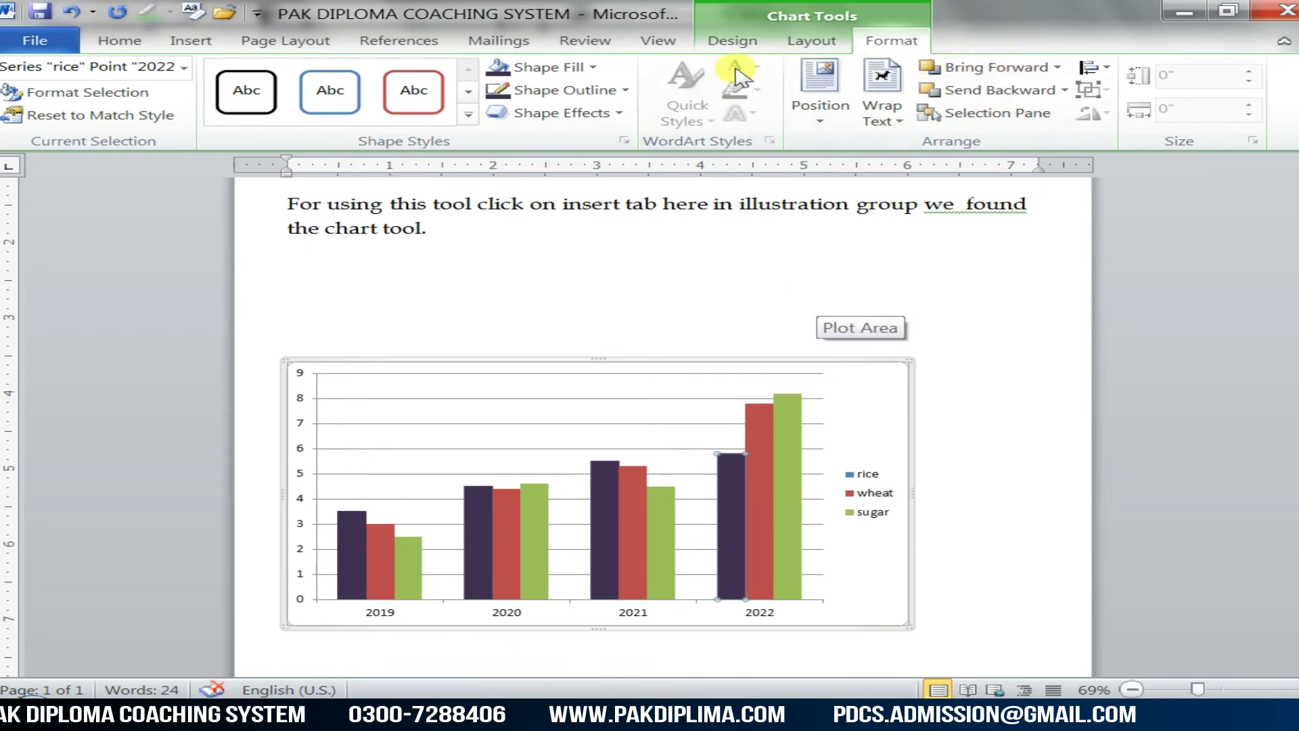
- Try the second-row red glow on the 2022 rice column, then return it to No Glow
left_click(556, 113)
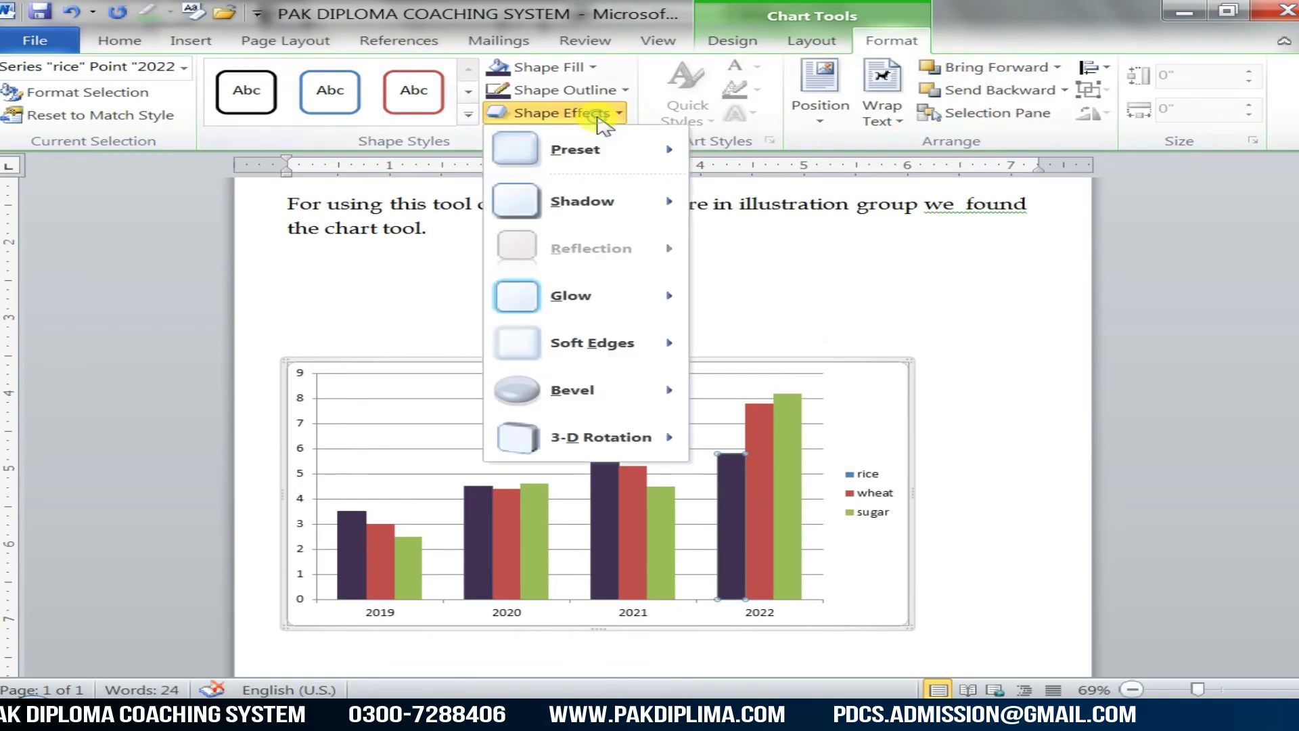
mouse_move(556, 296)
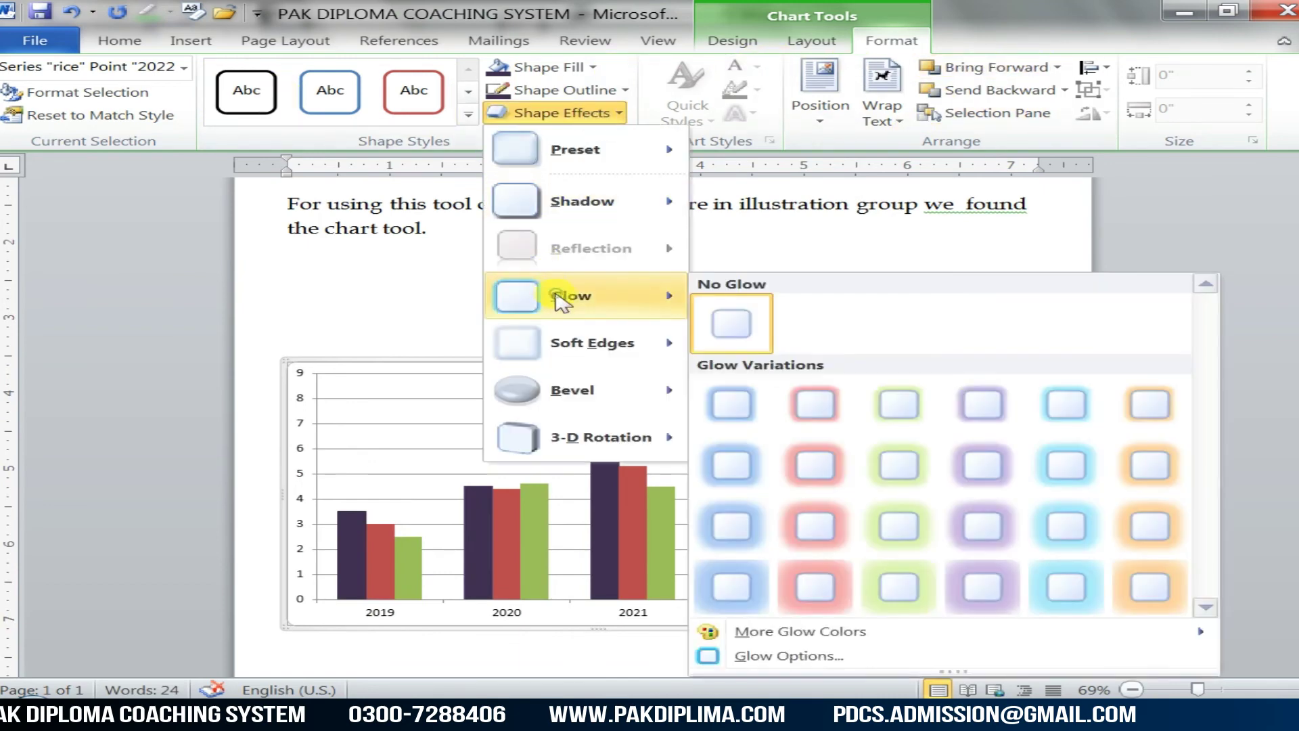
left_click(832, 473)
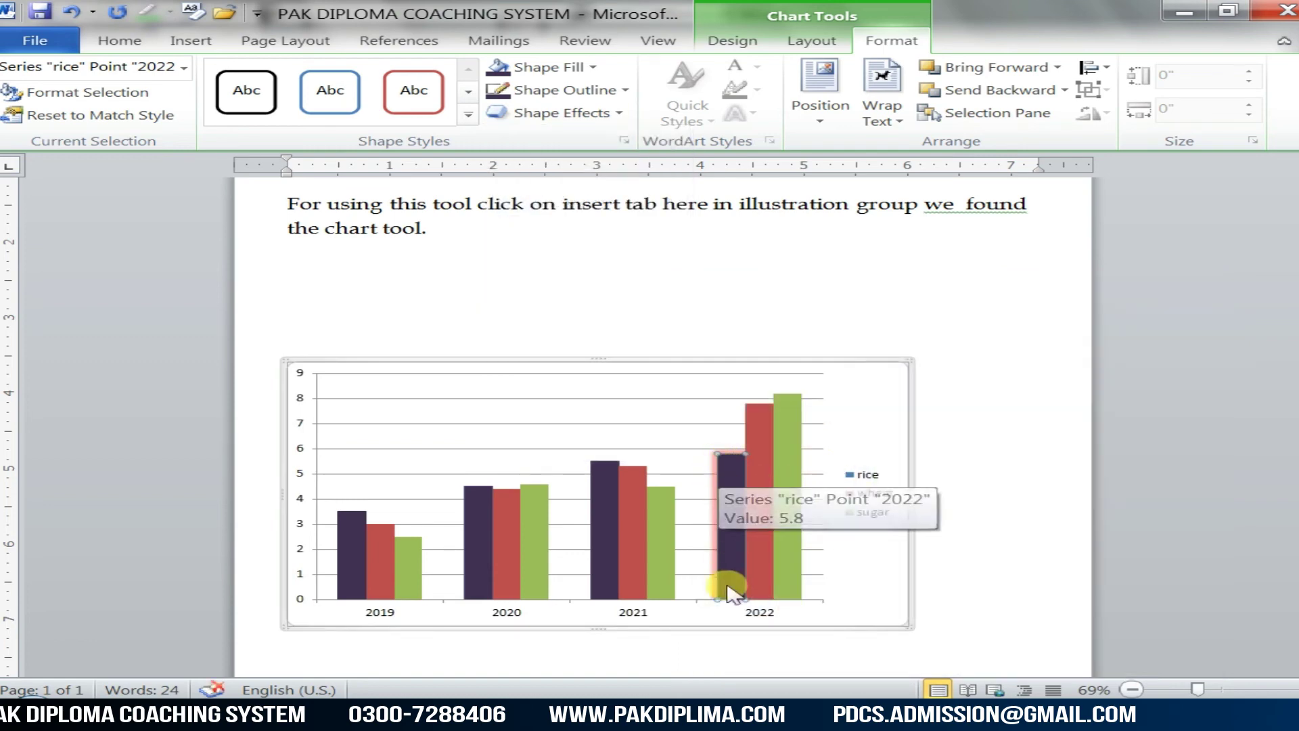
left_click(590, 113)
mouse_move(613, 311)
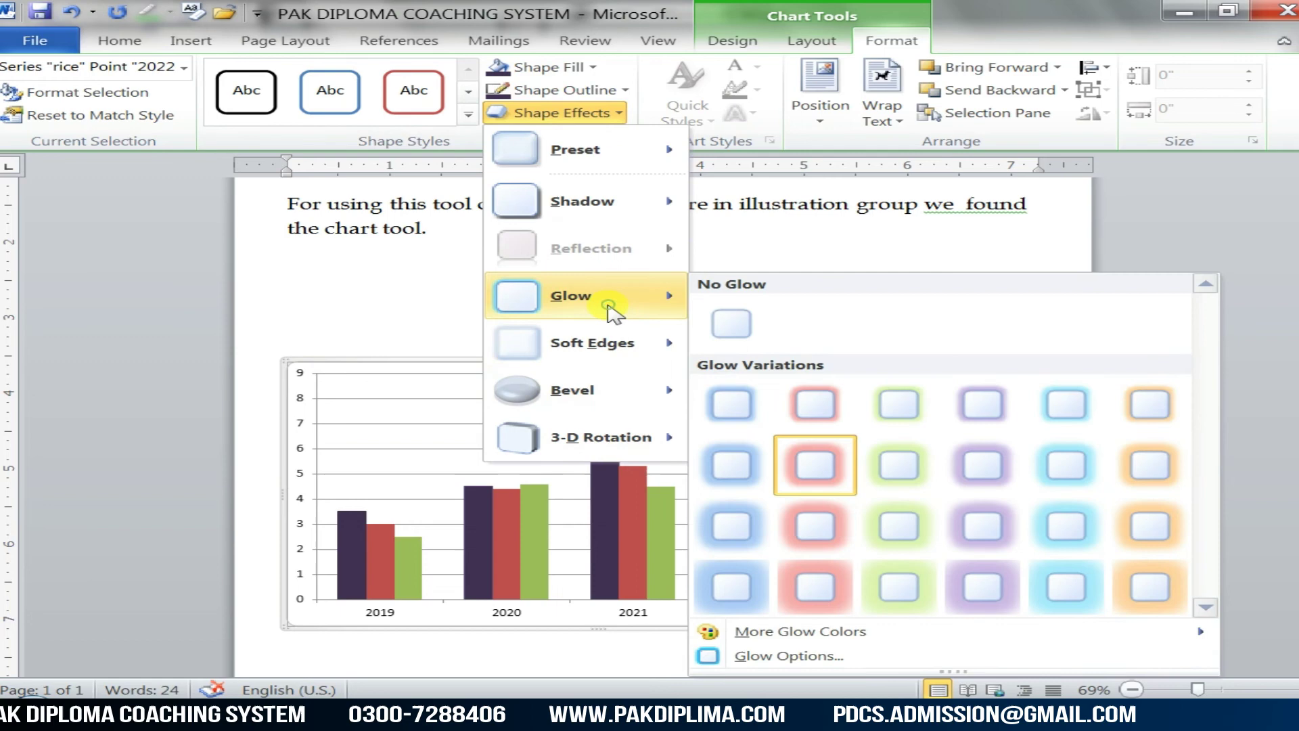
left_click(731, 323)
left_click(494, 270)
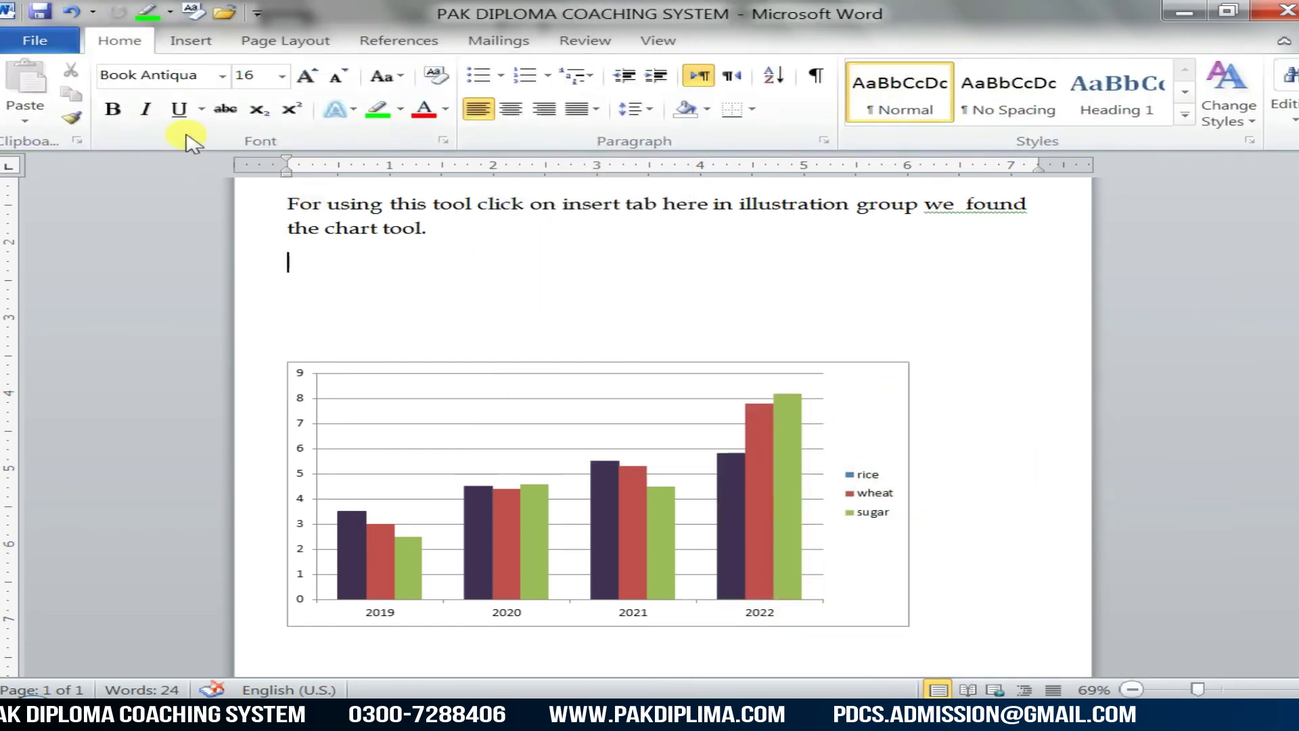
- Lower the chart's plot area slightly to leave more space above the columns
scroll(580, 433, "down", 3)
scroll(580, 412, "up", 2)
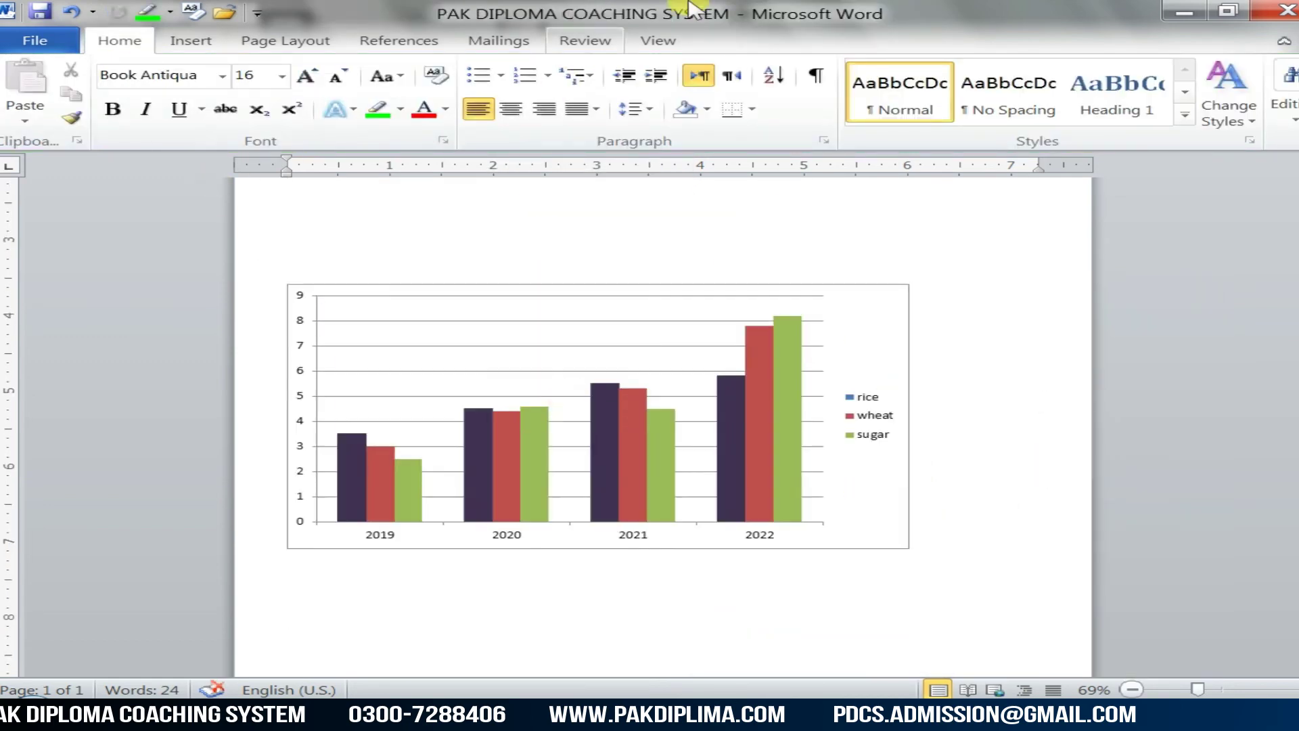
left_click(700, 312)
left_click(878, 42)
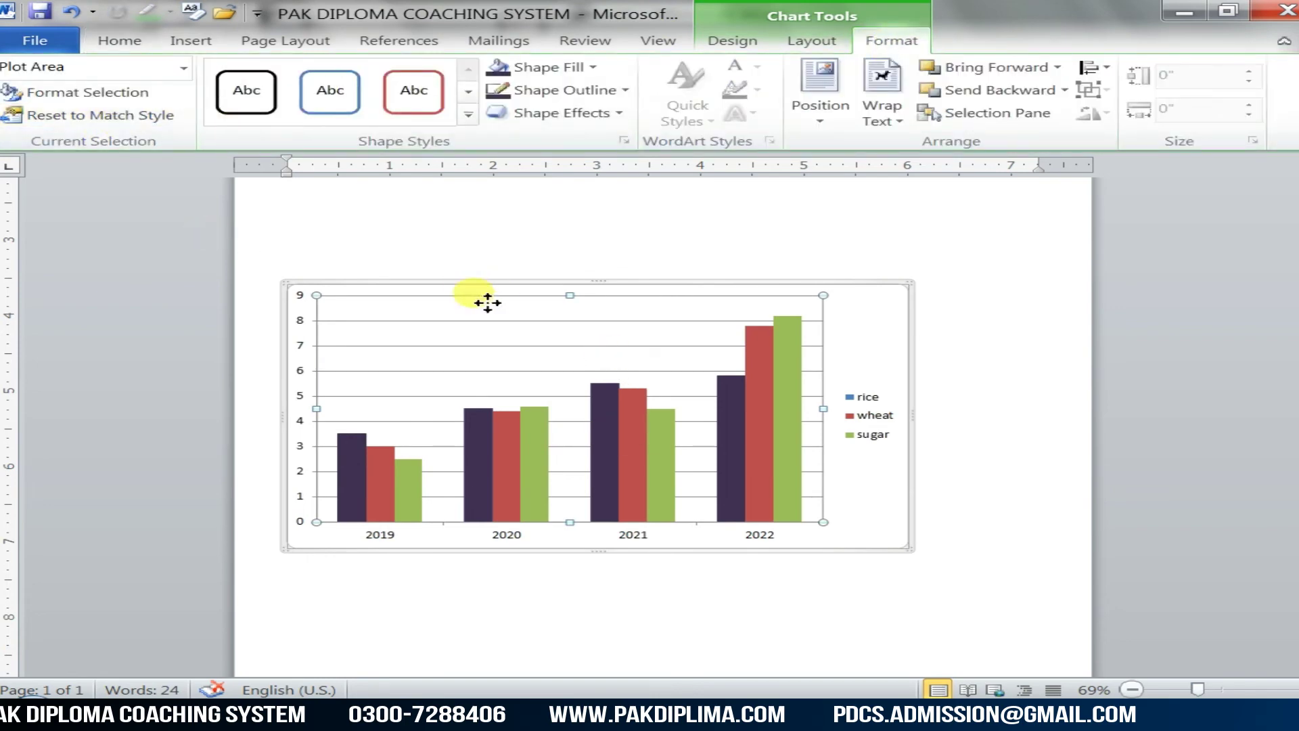
mouse_move(559, 293)
left_mouse_down()
mouse_move(550, 281)
mouse_move(575, 308)
left_mouse_up()
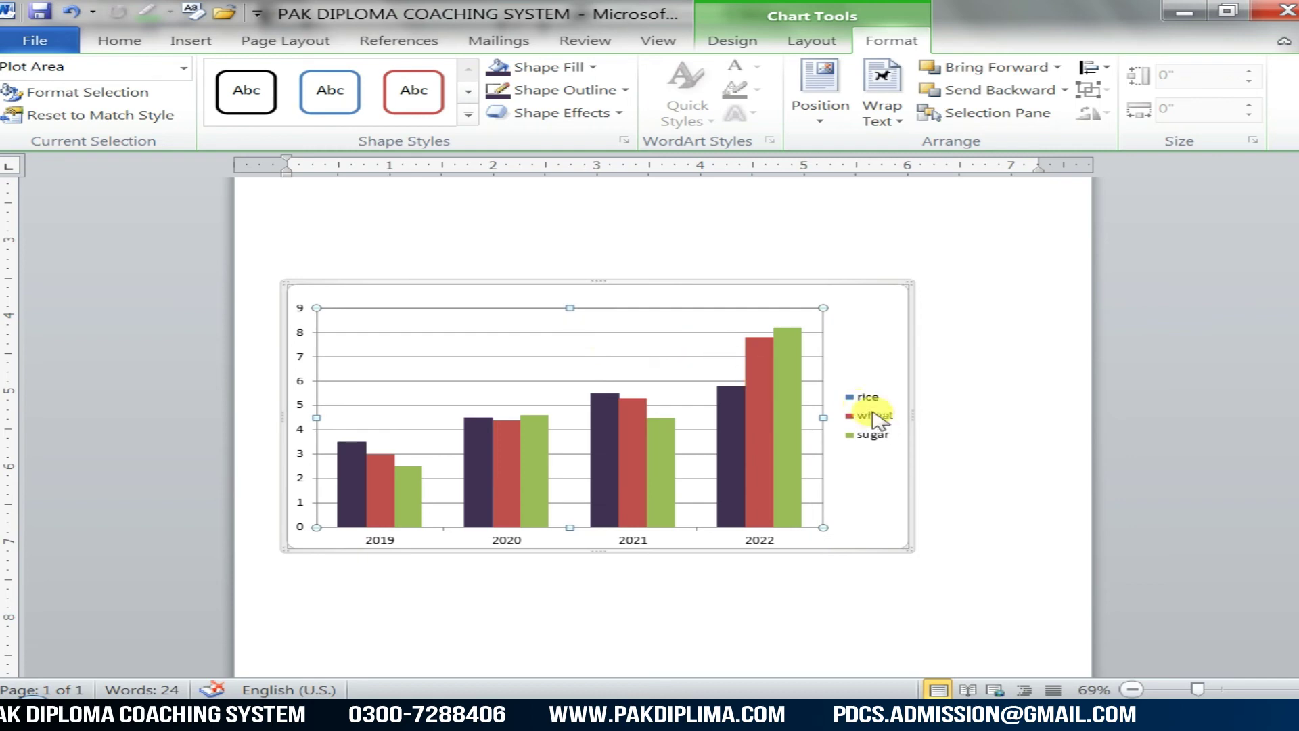
- Shift the whole chart slightly down and right on the page, and move its legend to the chart's upper-right corner
left_click(873, 403)
mouse_move(873, 387)
left_mouse_down()
mouse_move(848, 282)
mouse_move(872, 382)
left_mouse_up()
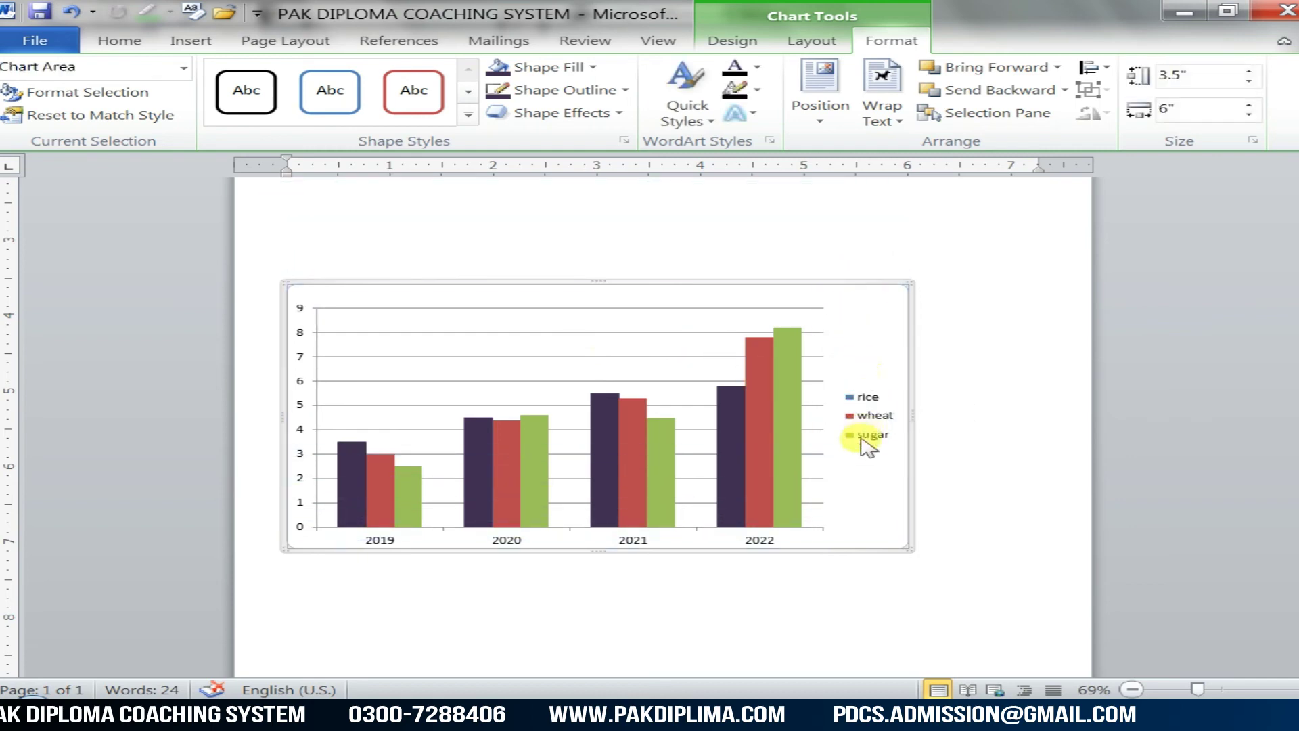
left_click(863, 420)
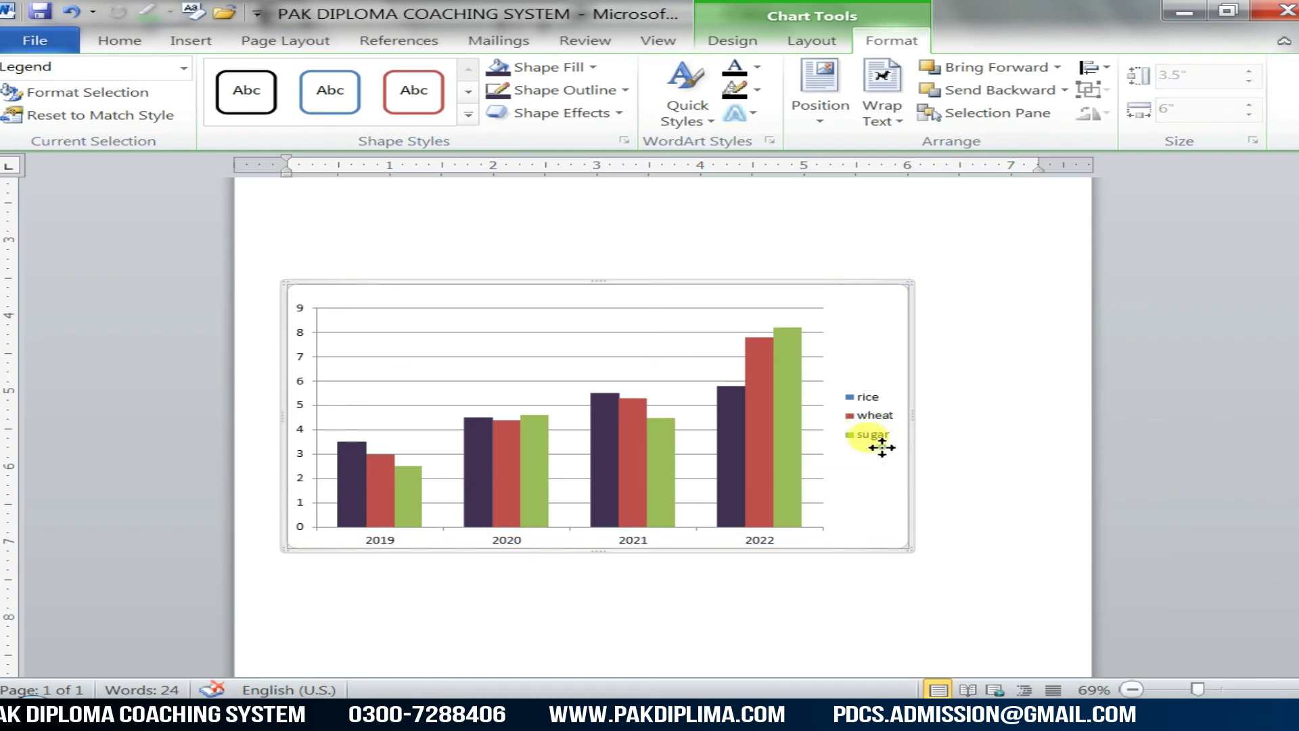
left_click_drag(882, 447, 894, 623)
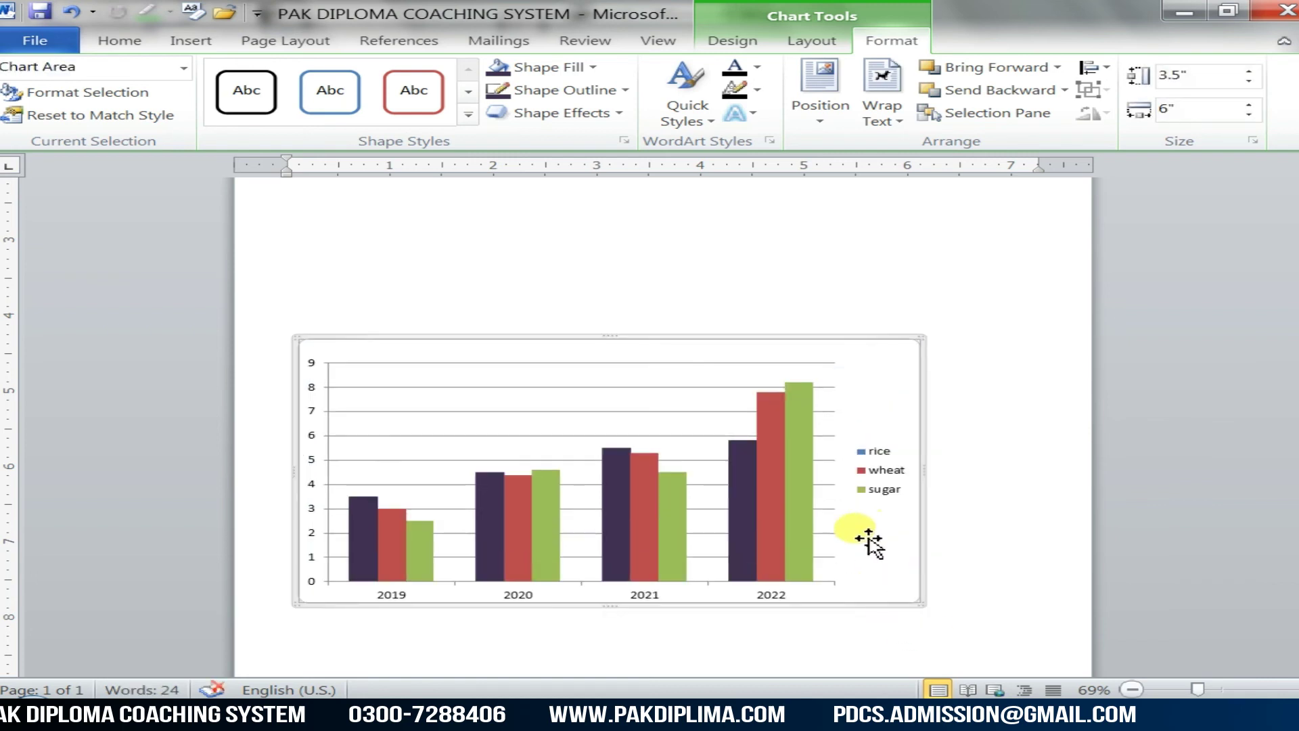
left_click(873, 488)
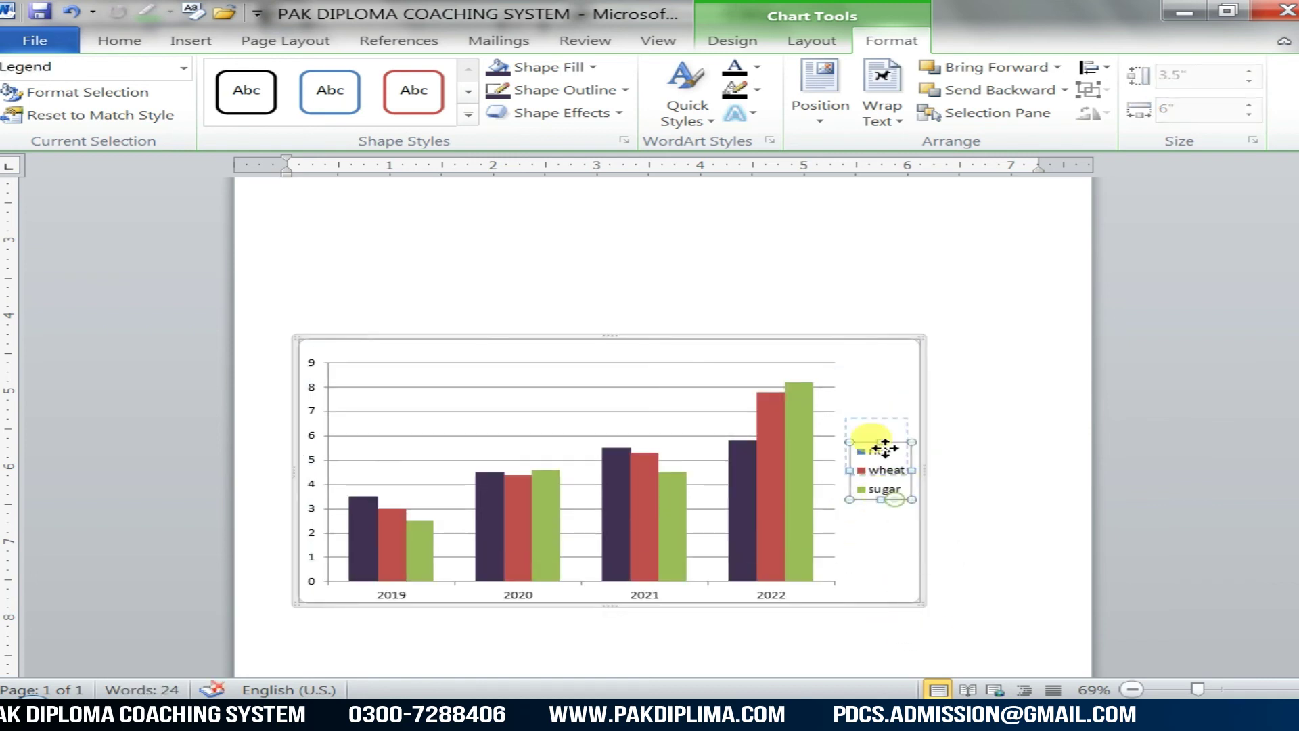
left_click_drag(884, 448, 895, 404)
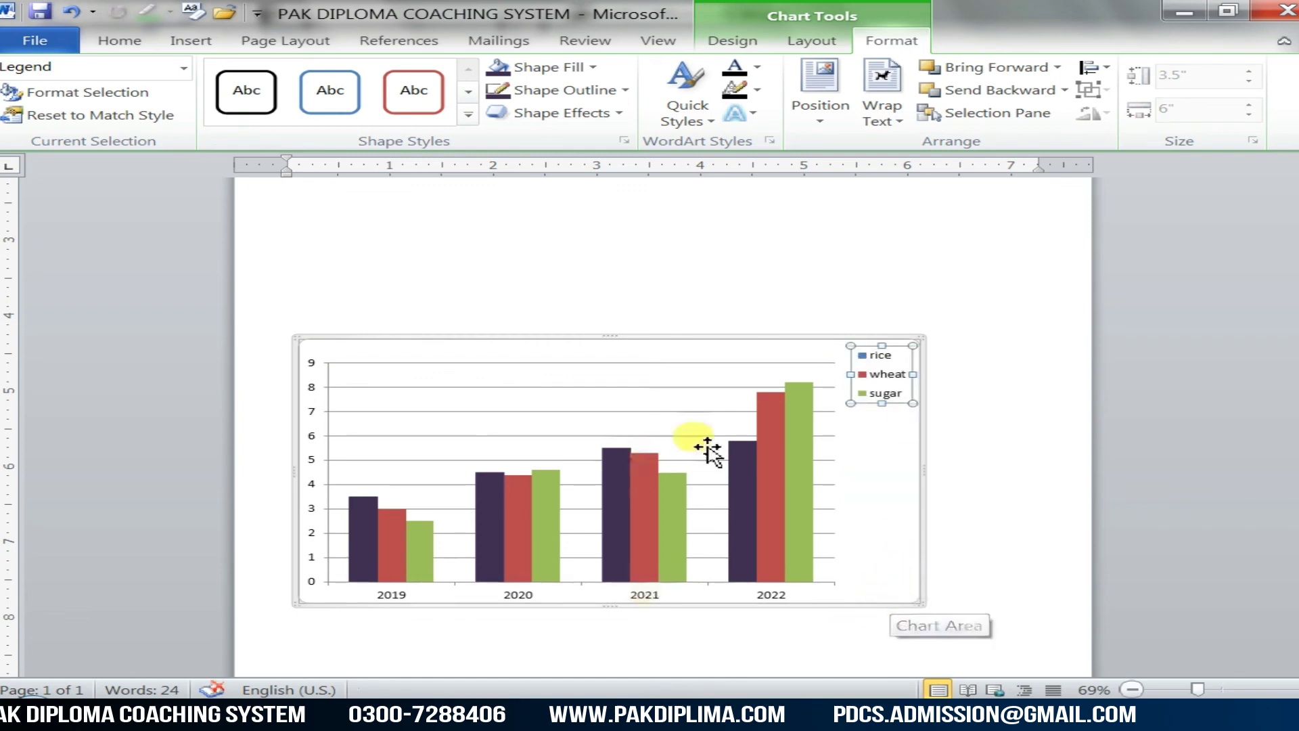
- Try widening the legend into a single row and shift it slightly lower, then narrow it back to a stacked list beside the plot area
left_click_drag(858, 379, 682, 374)
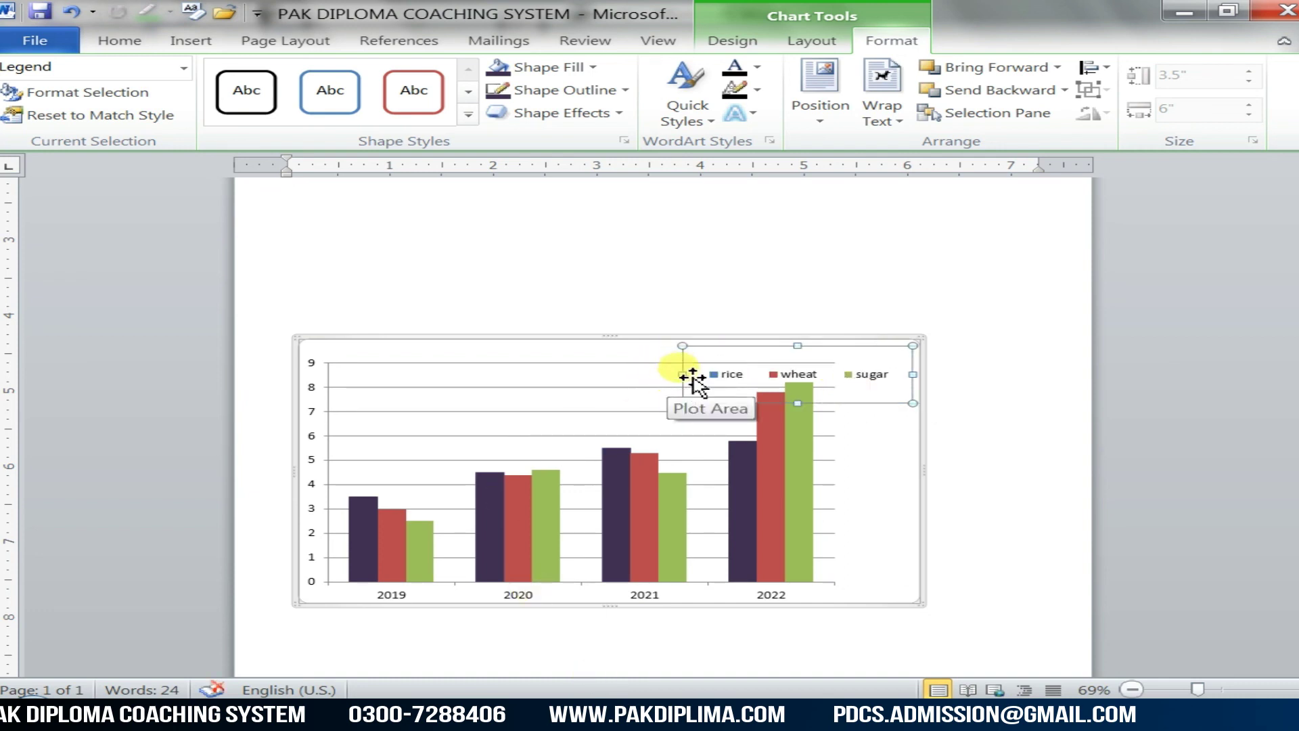
left_click_drag(863, 374, 872, 384)
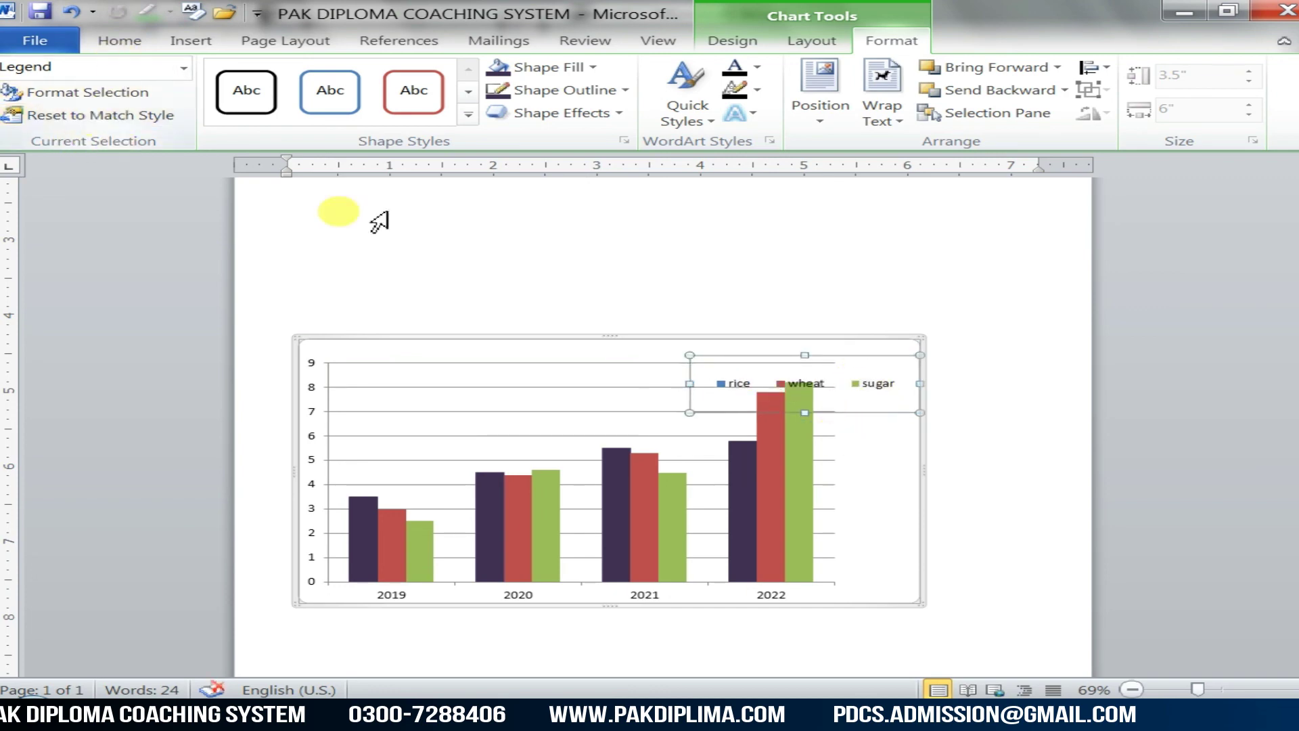
left_click(519, 287)
left_click(769, 388)
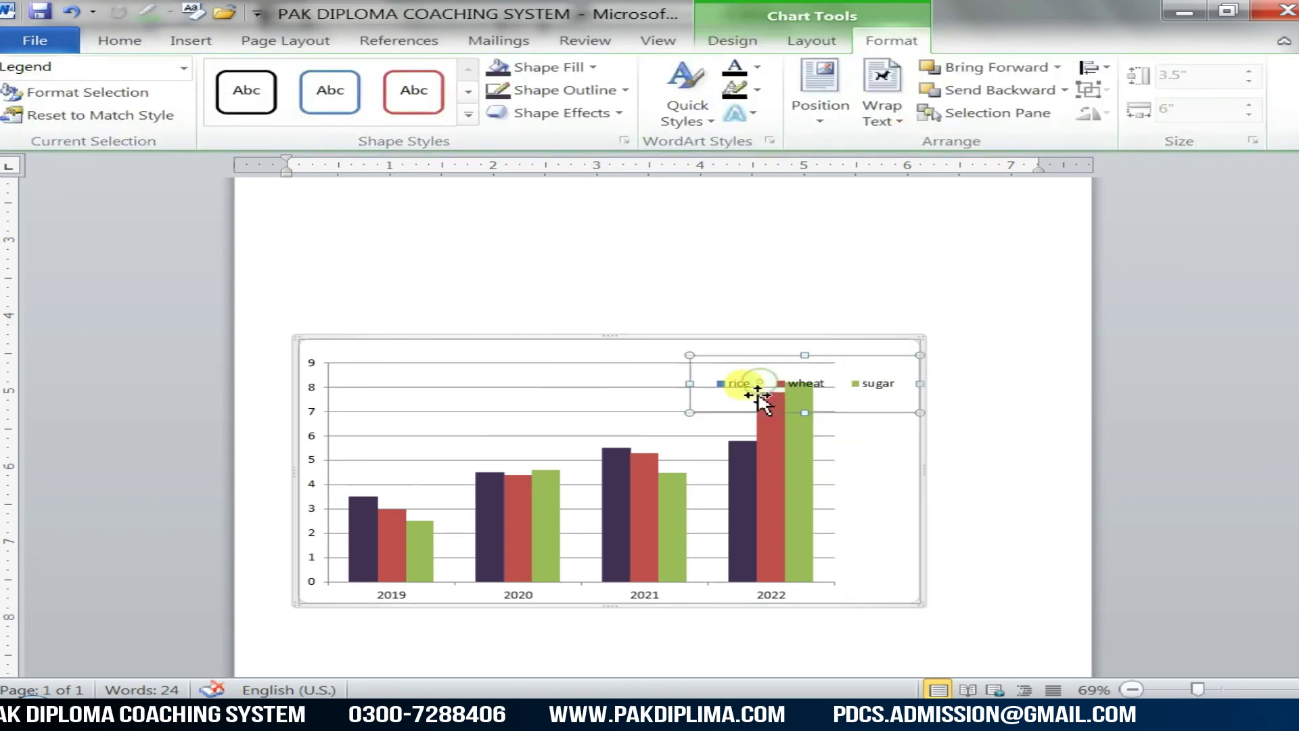
left_click_drag(688, 384, 850, 394)
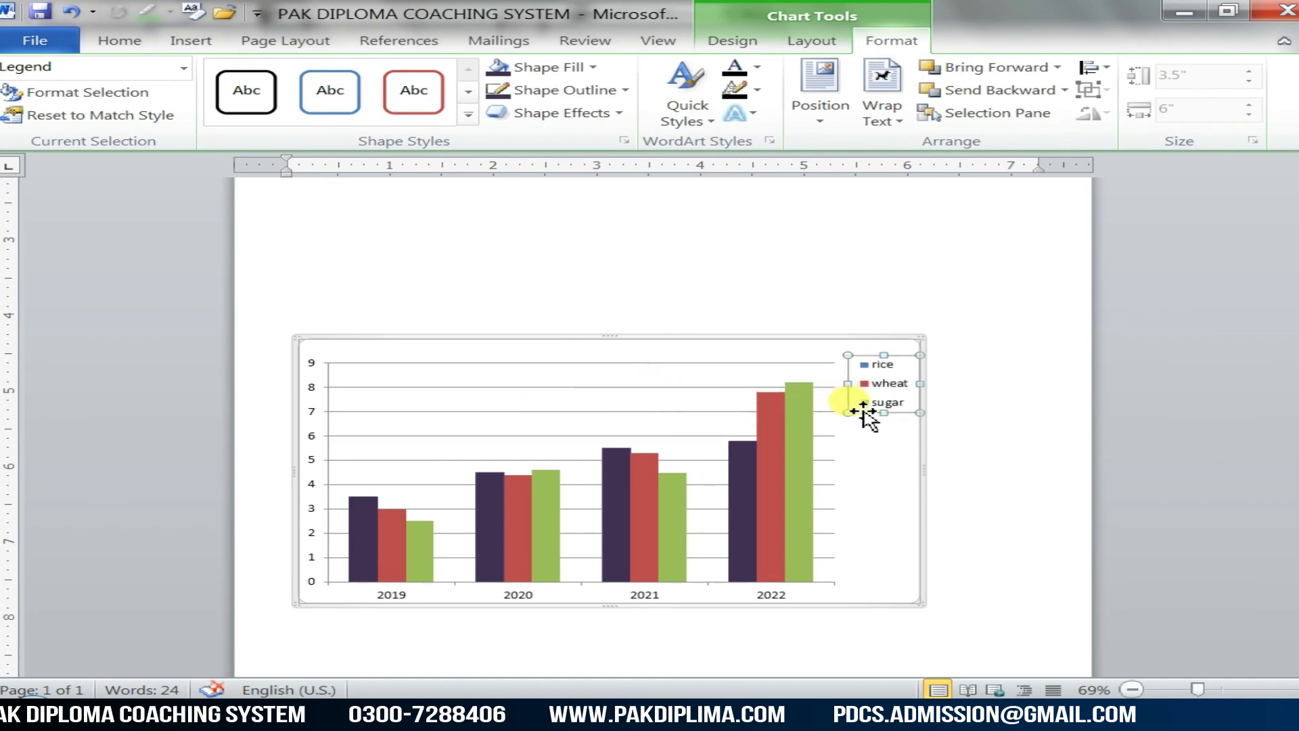